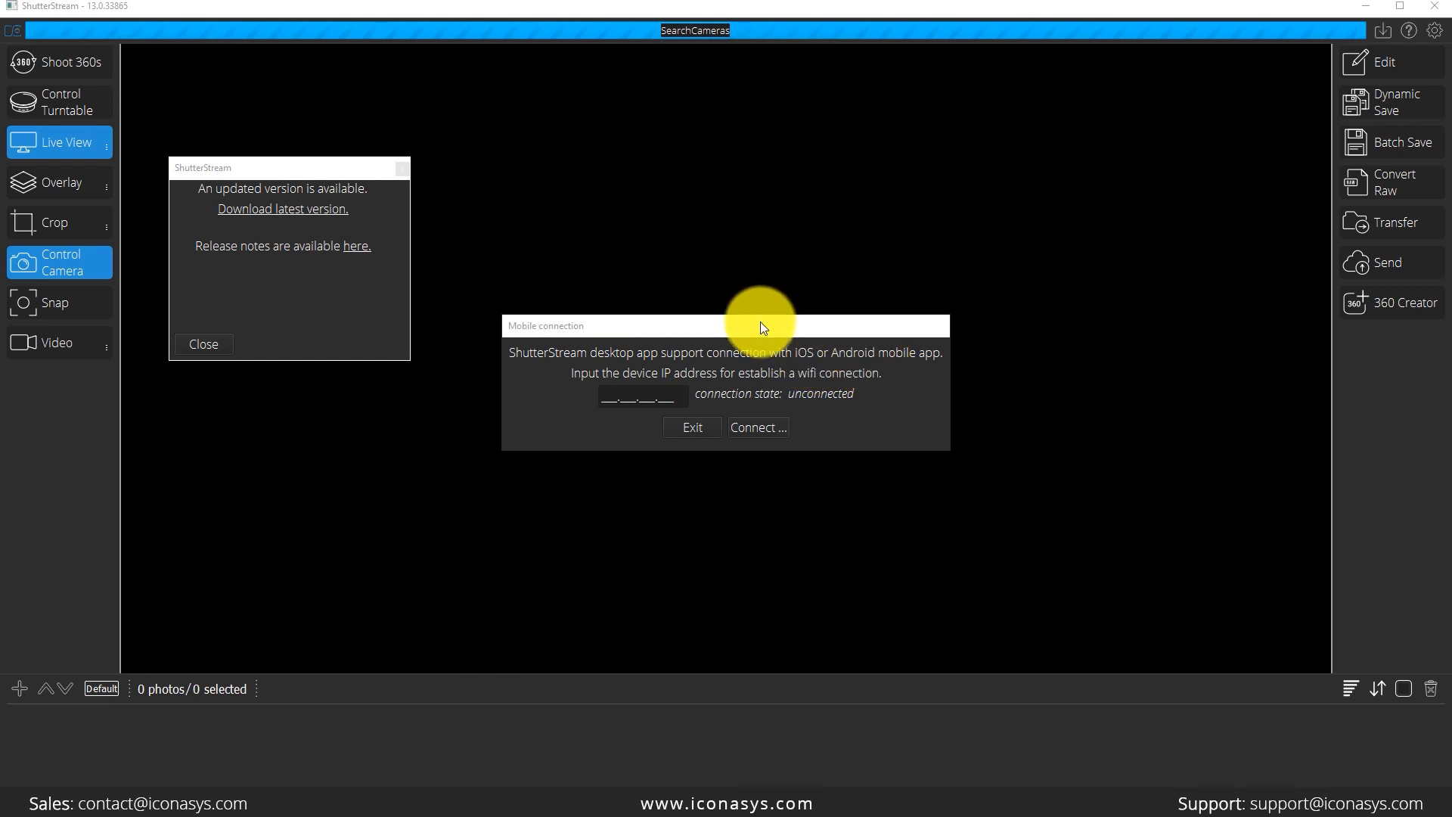
- Dismiss the mobile connection and update dialogs, and move the Canon camera settings window beside the figure in the live view
{"action": "left_click_drag", "start_coordinate": [789, 328], "coordinate": [812, 220]}
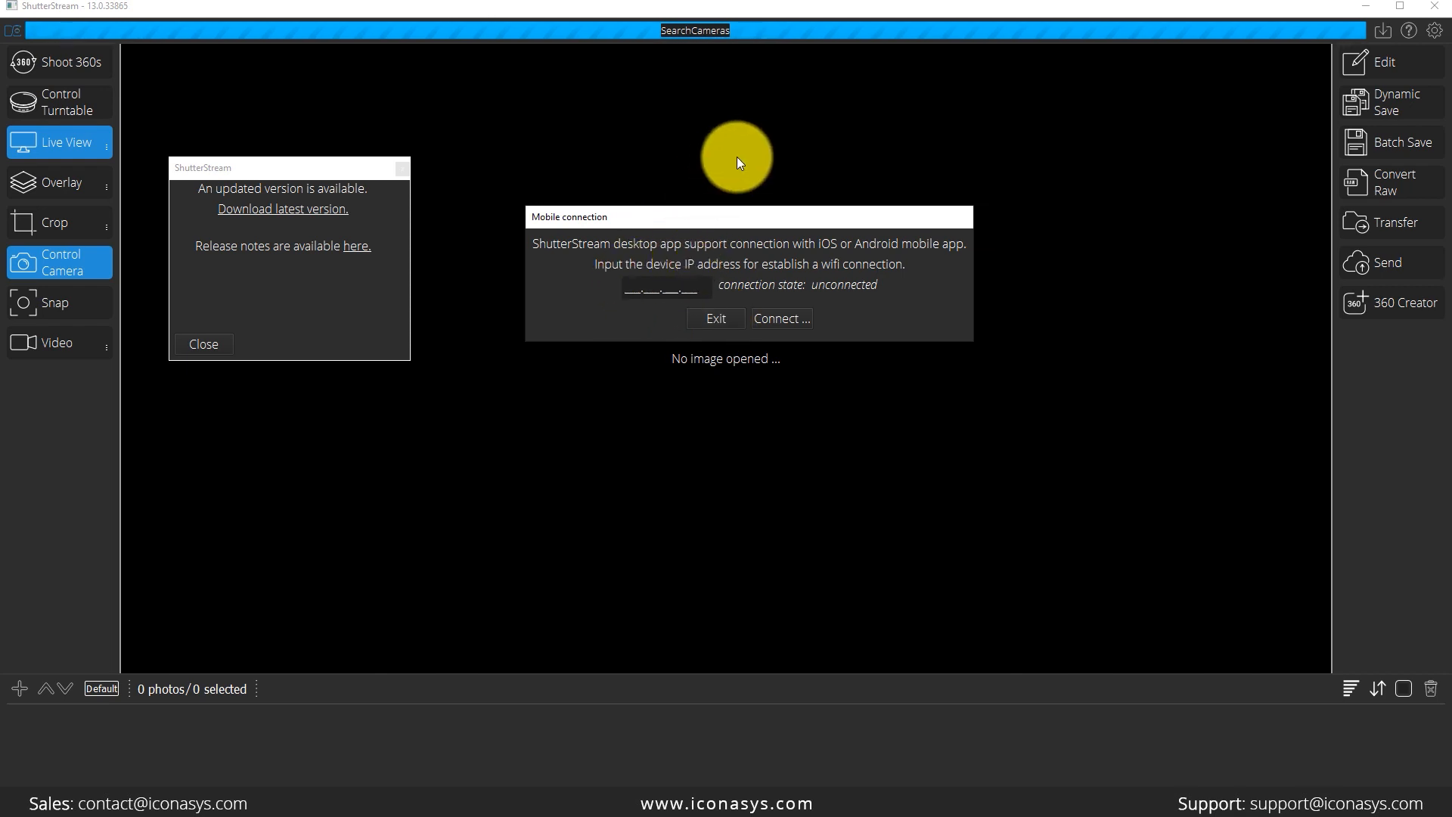
{"action": "left_click", "coordinate": [719, 319]}
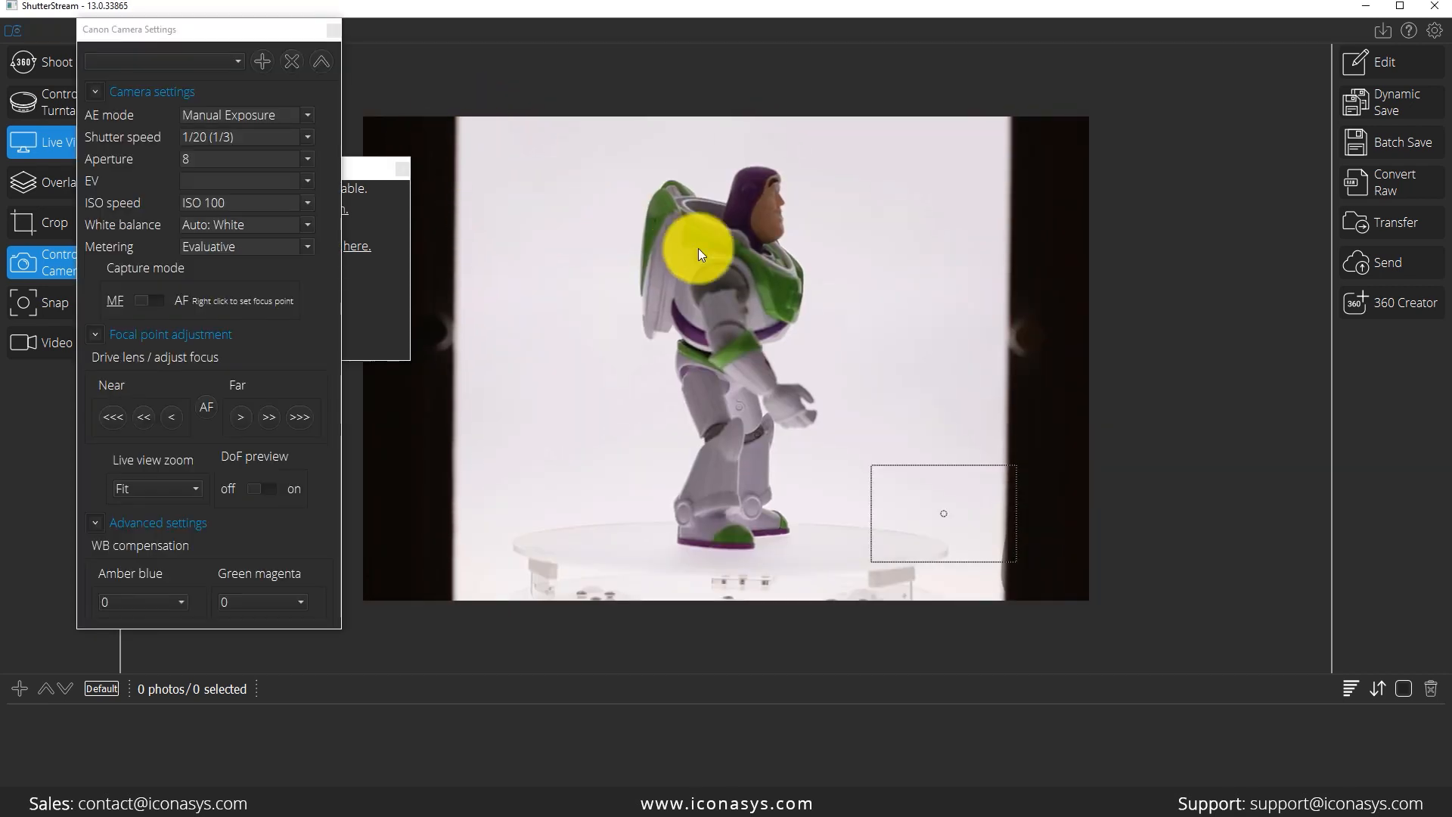
{"action": "left_click_drag", "start_coordinate": [184, 26], "coordinate": [1145, 93]}
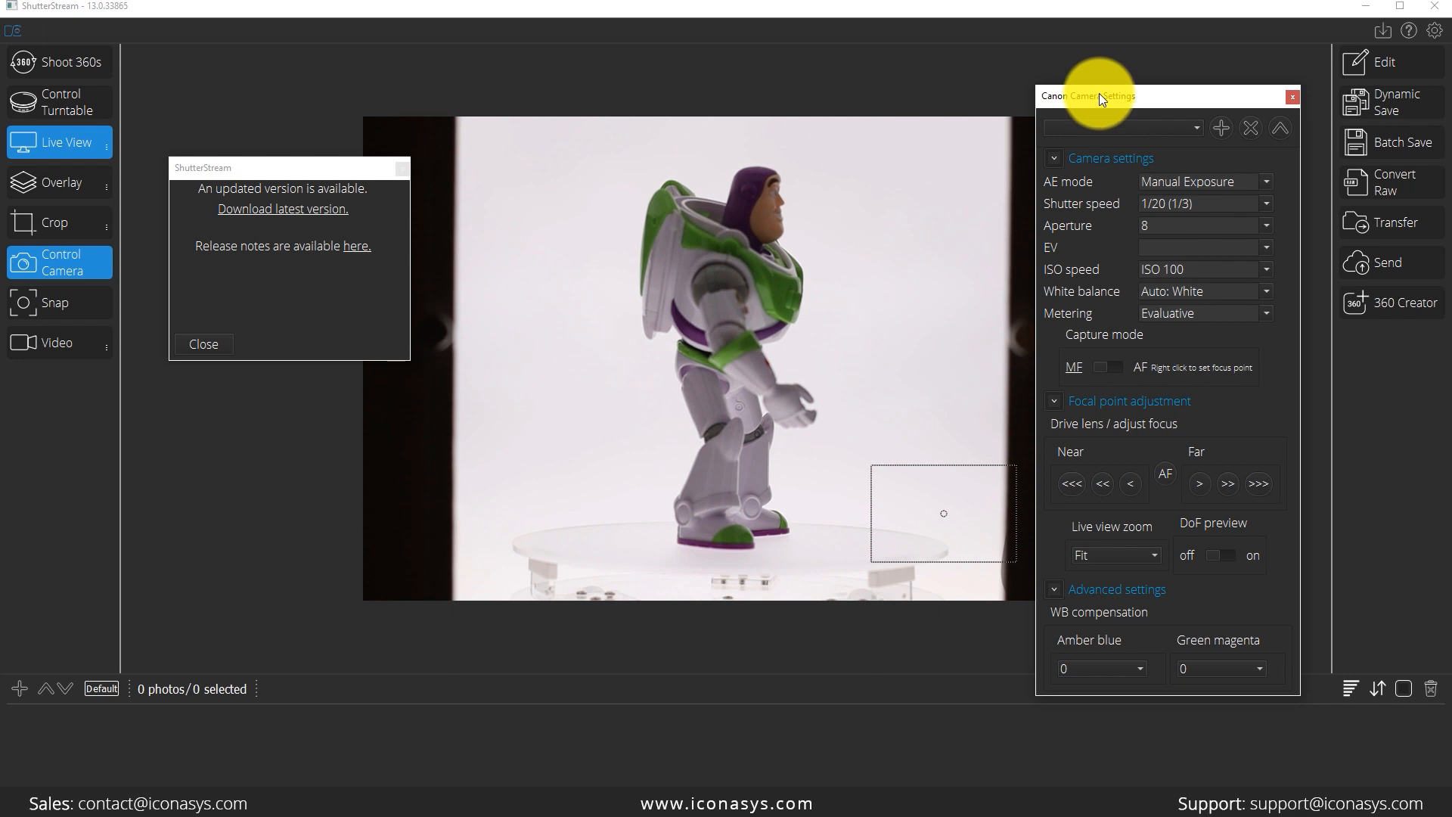
{"action": "left_click_drag", "start_coordinate": [1098, 93], "coordinate": [1111, 93]}
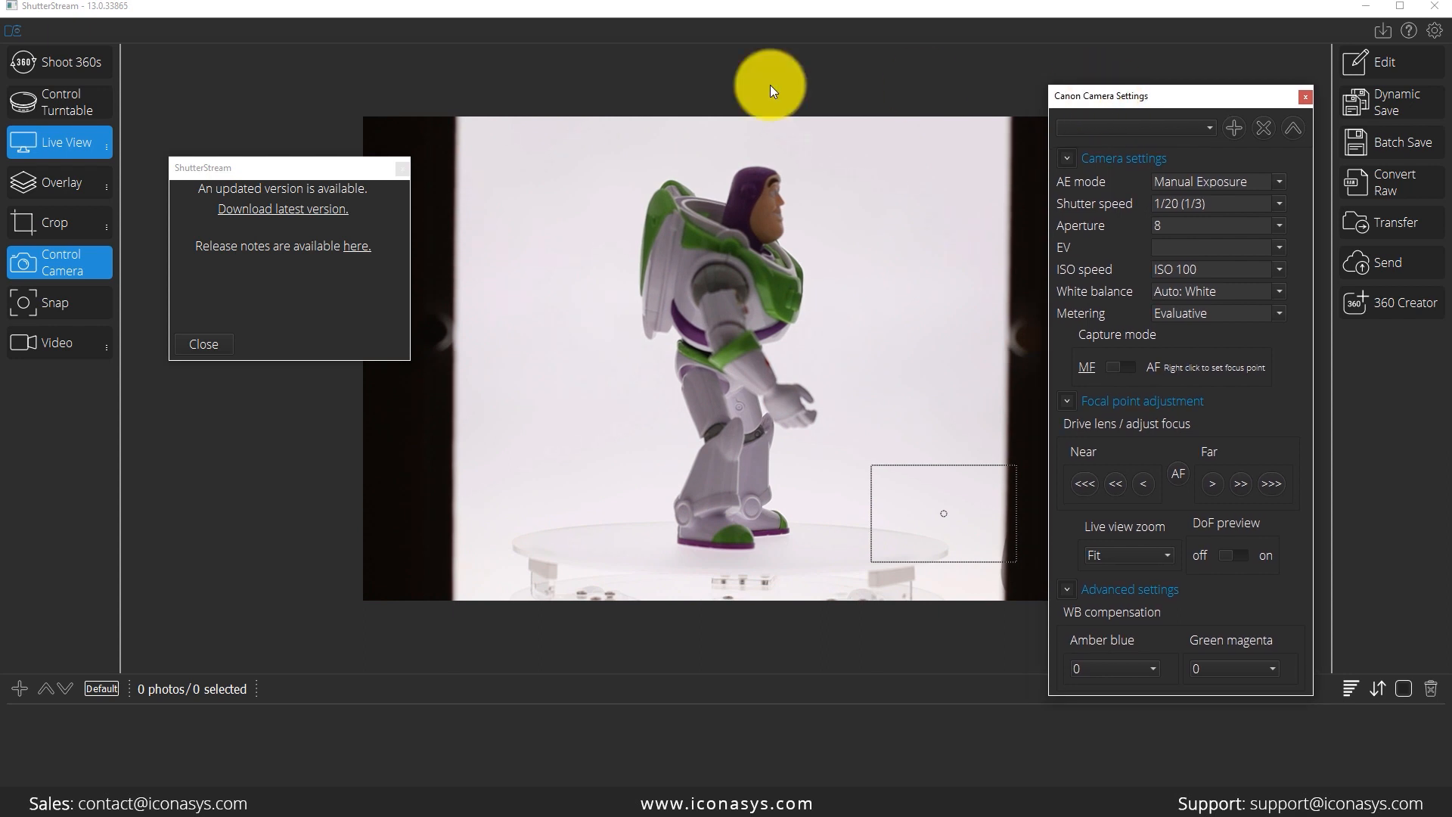
{"action": "left_click_drag", "start_coordinate": [252, 165], "coordinate": [215, 61]}
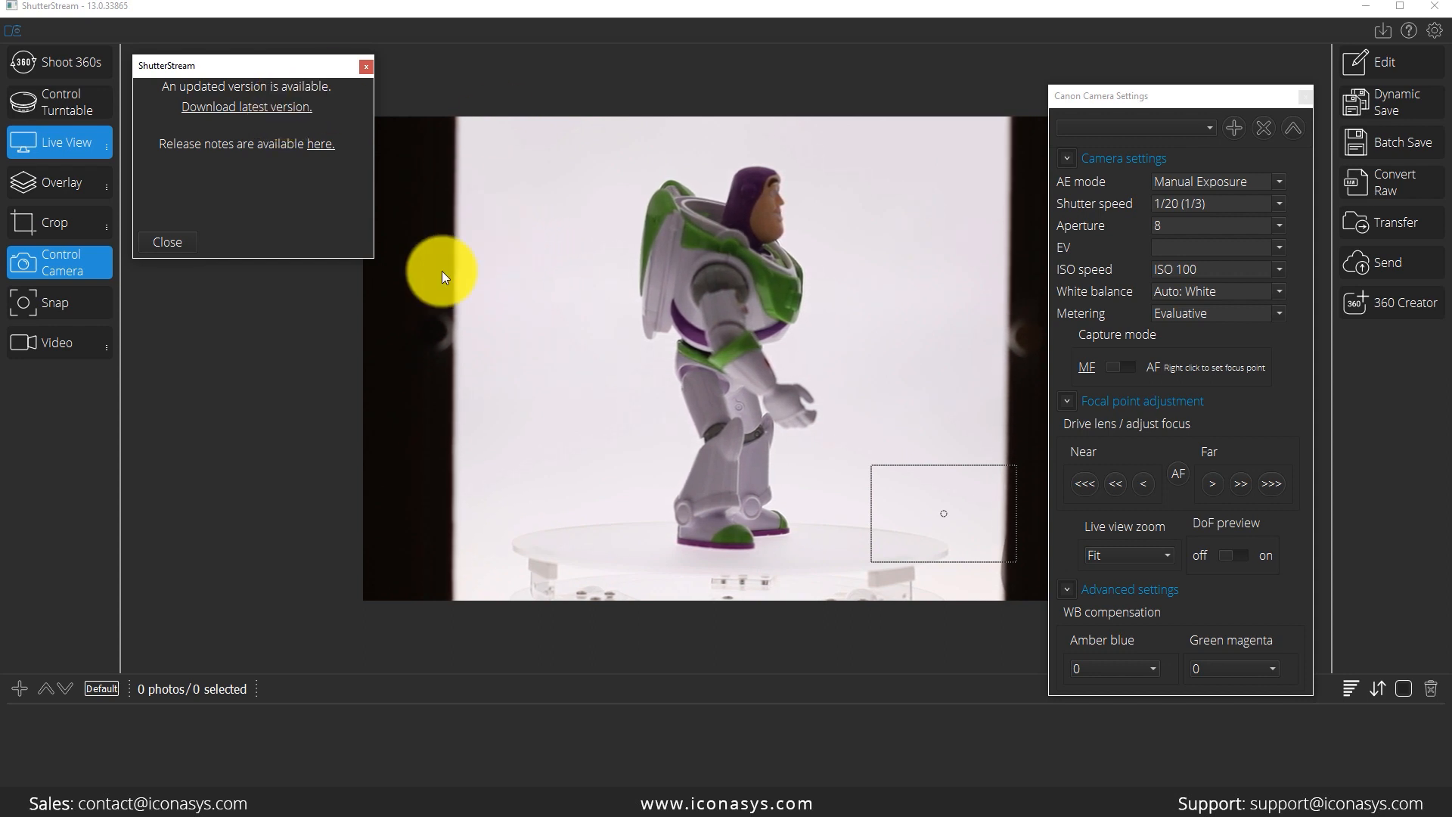
{"action": "left_click", "coordinate": [186, 240]}
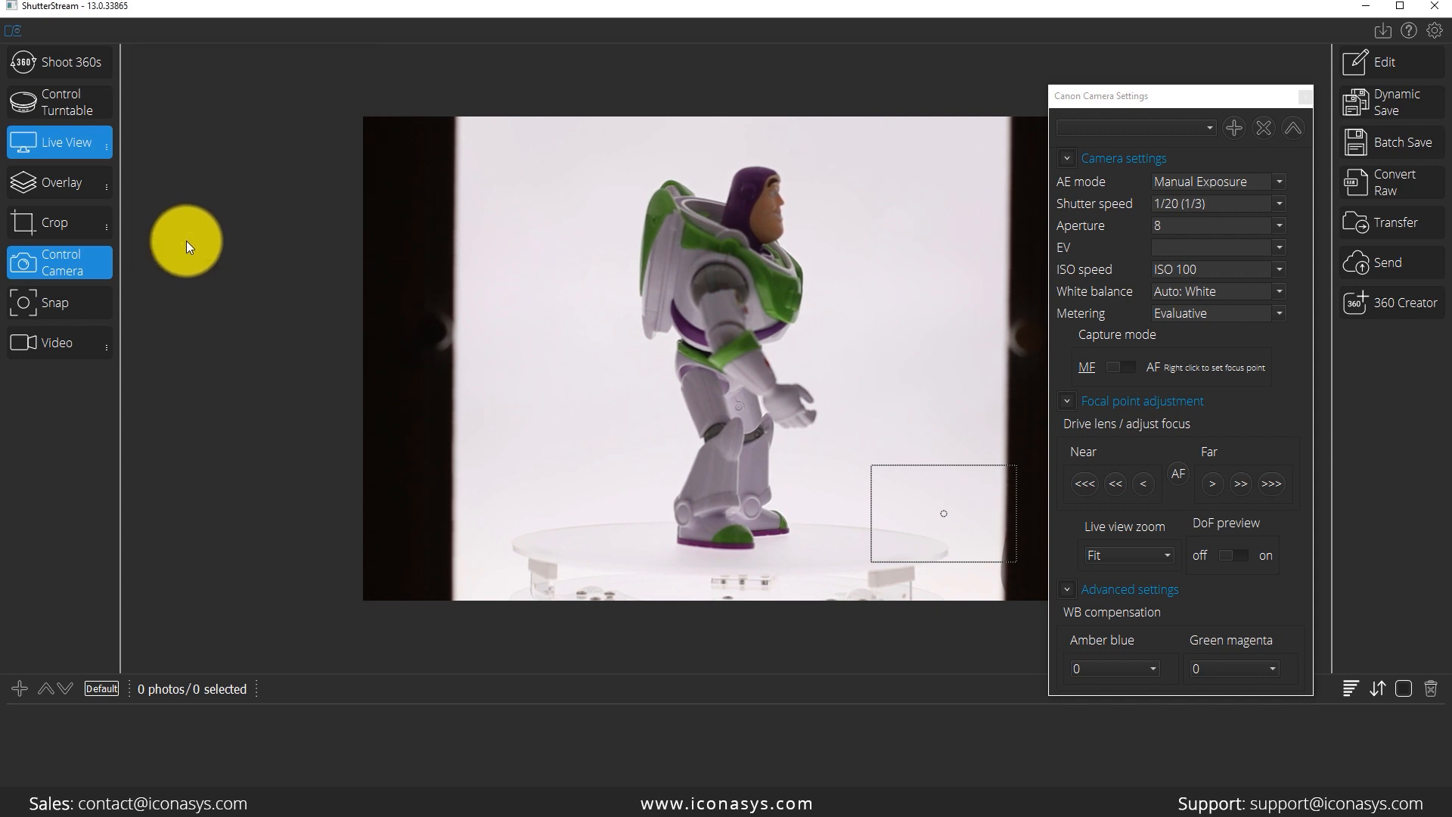
- Disable the MobileCamera.so plug-in, accept the restart notice and close the program information window
{"action": "left_click", "coordinate": [1435, 32]}
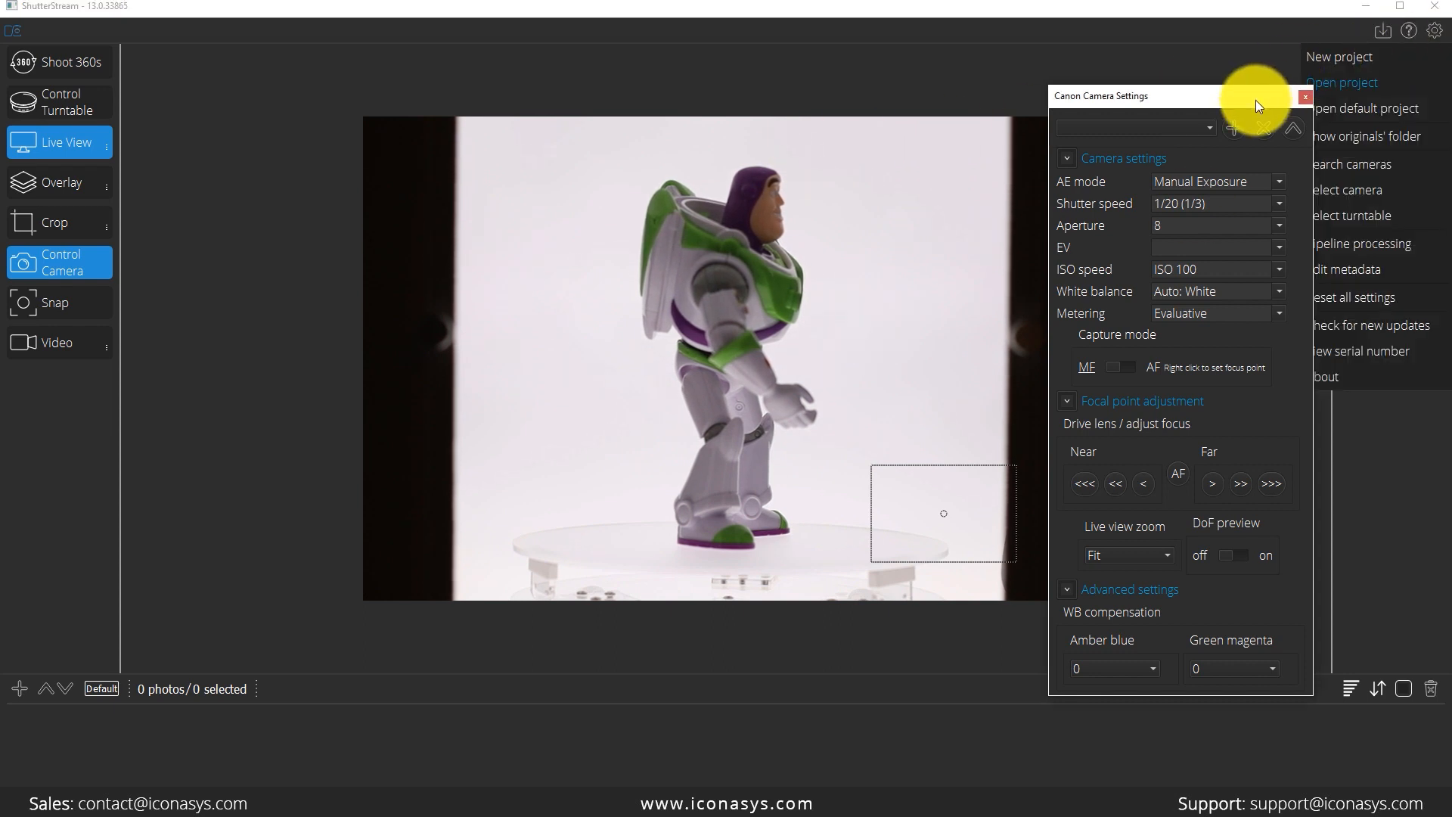
{"action": "left_click_drag", "start_coordinate": [1257, 97], "coordinate": [1209, 97]}
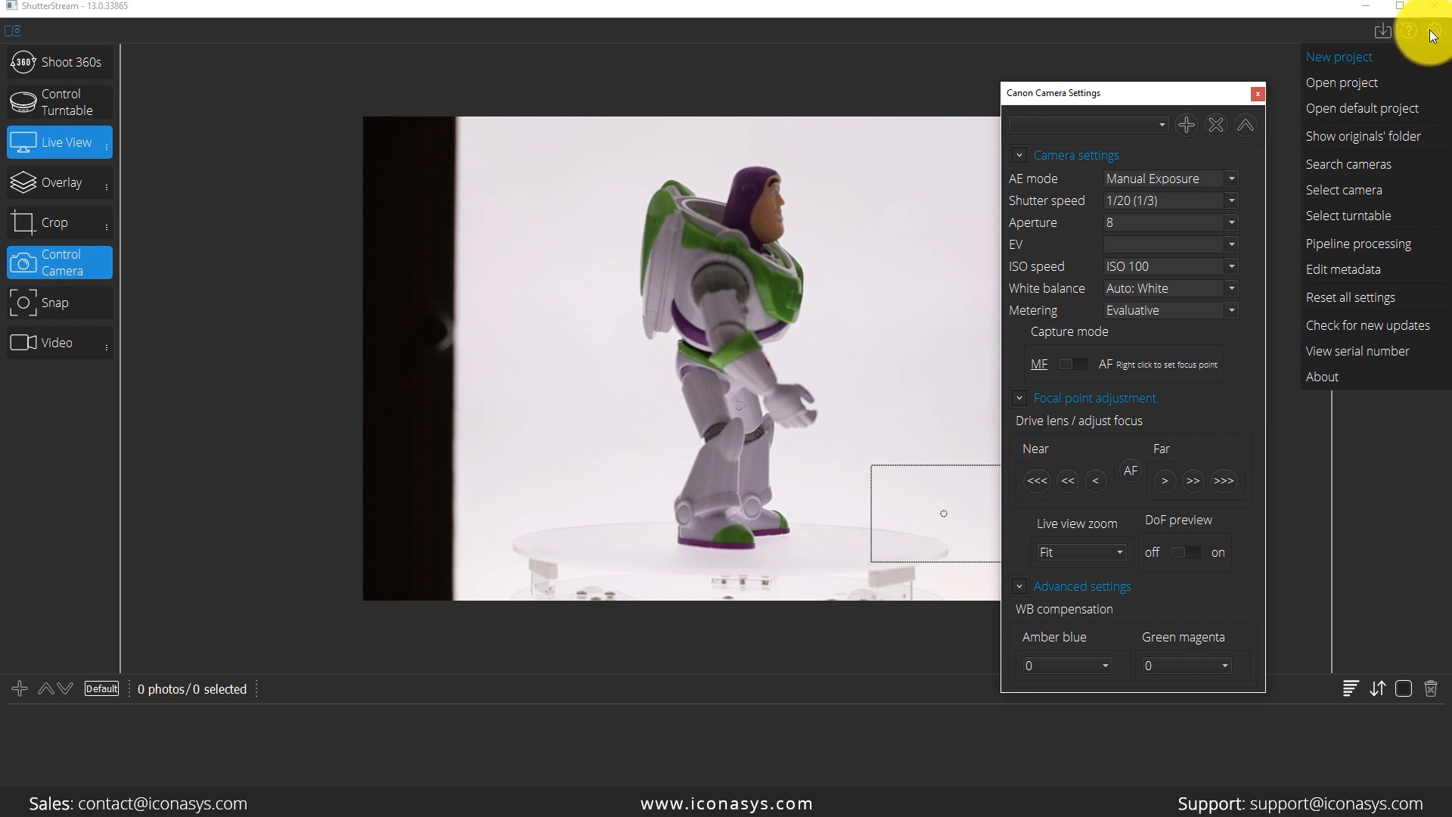
{"action": "left_click", "coordinate": [1329, 375]}
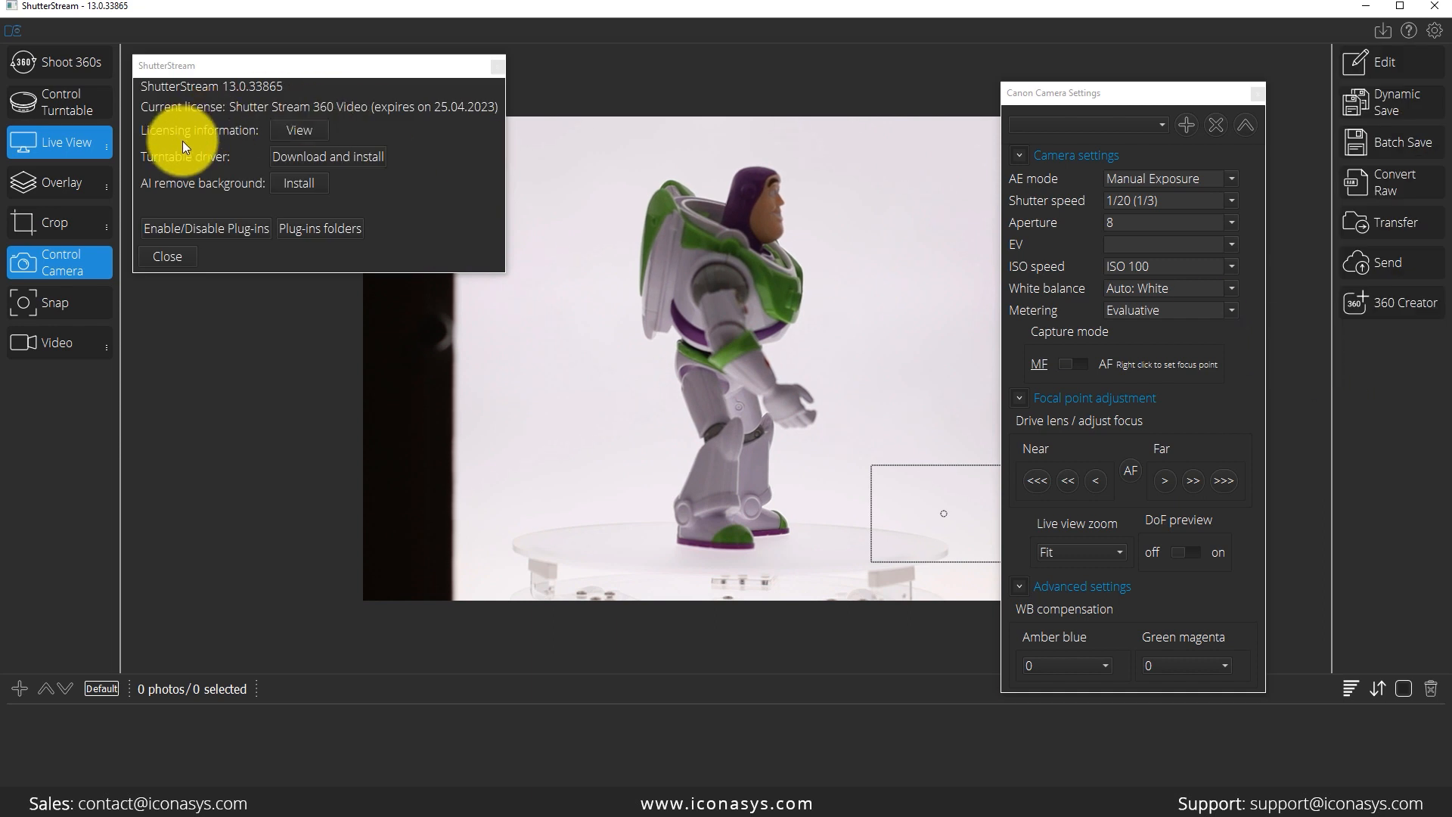
{"action": "left_click", "coordinate": [224, 232]}
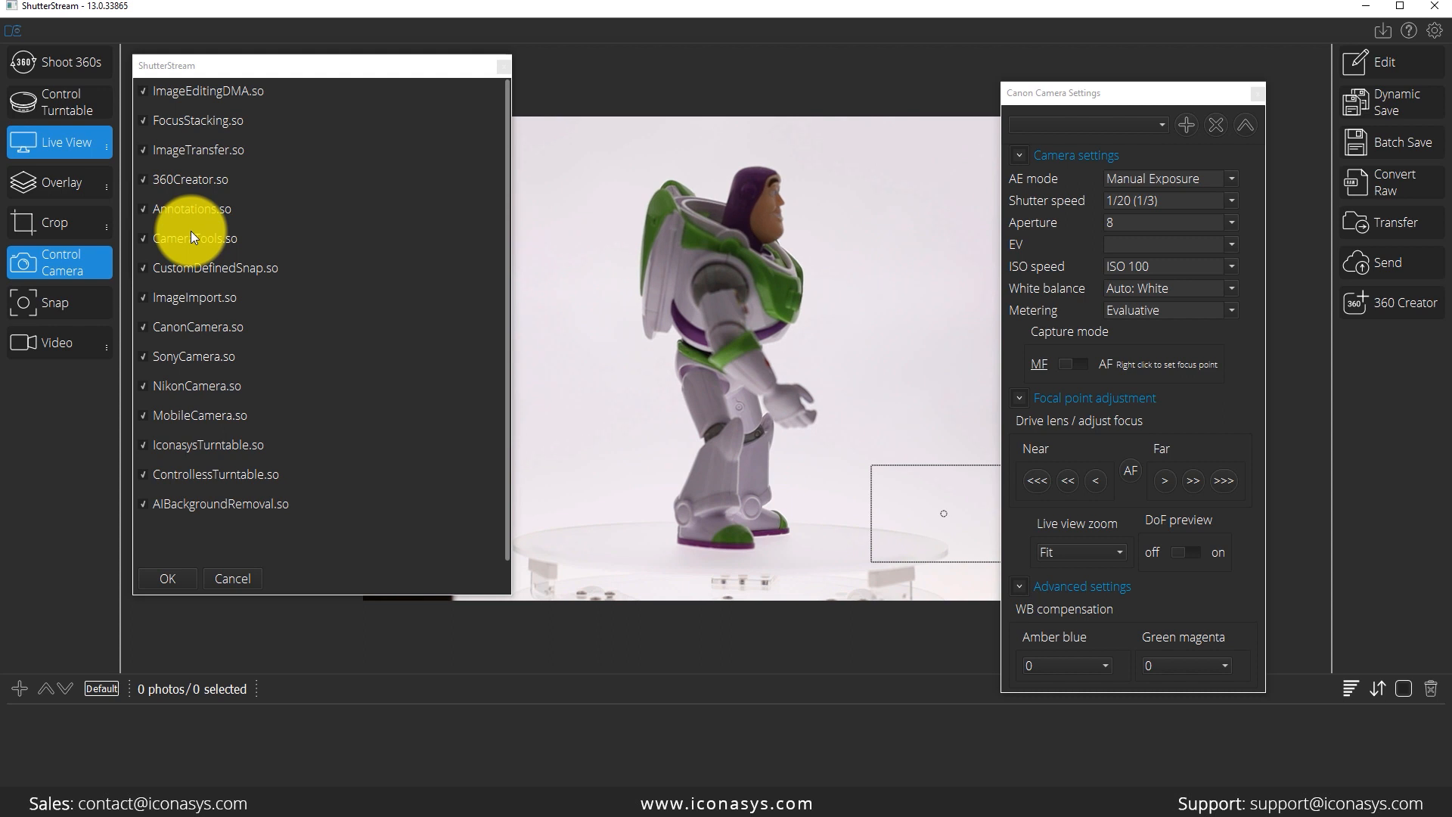
{"action": "left_click", "coordinate": [143, 415]}
{"action": "left_click", "coordinate": [178, 577]}
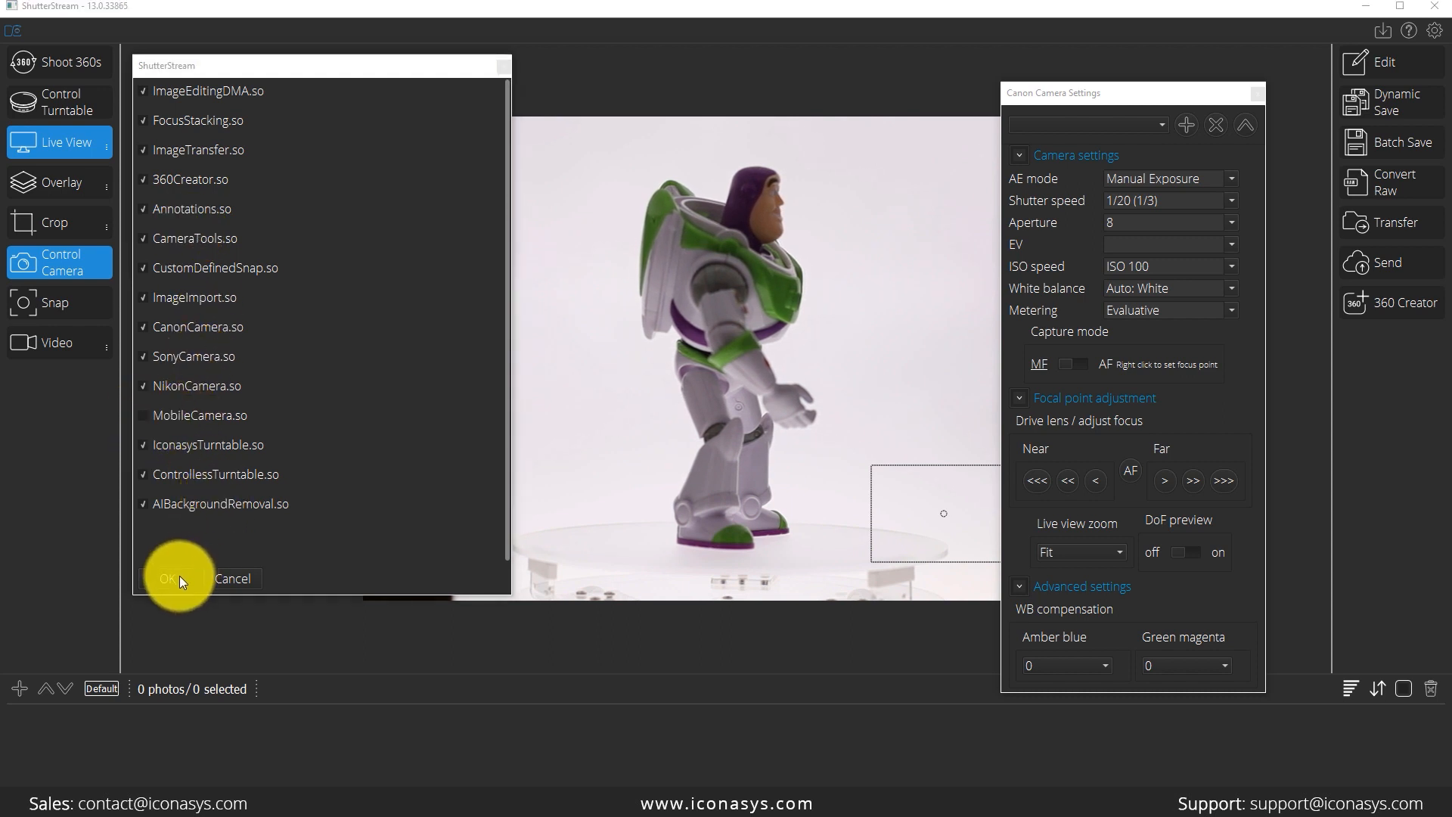
{"action": "left_click", "coordinate": [736, 459]}
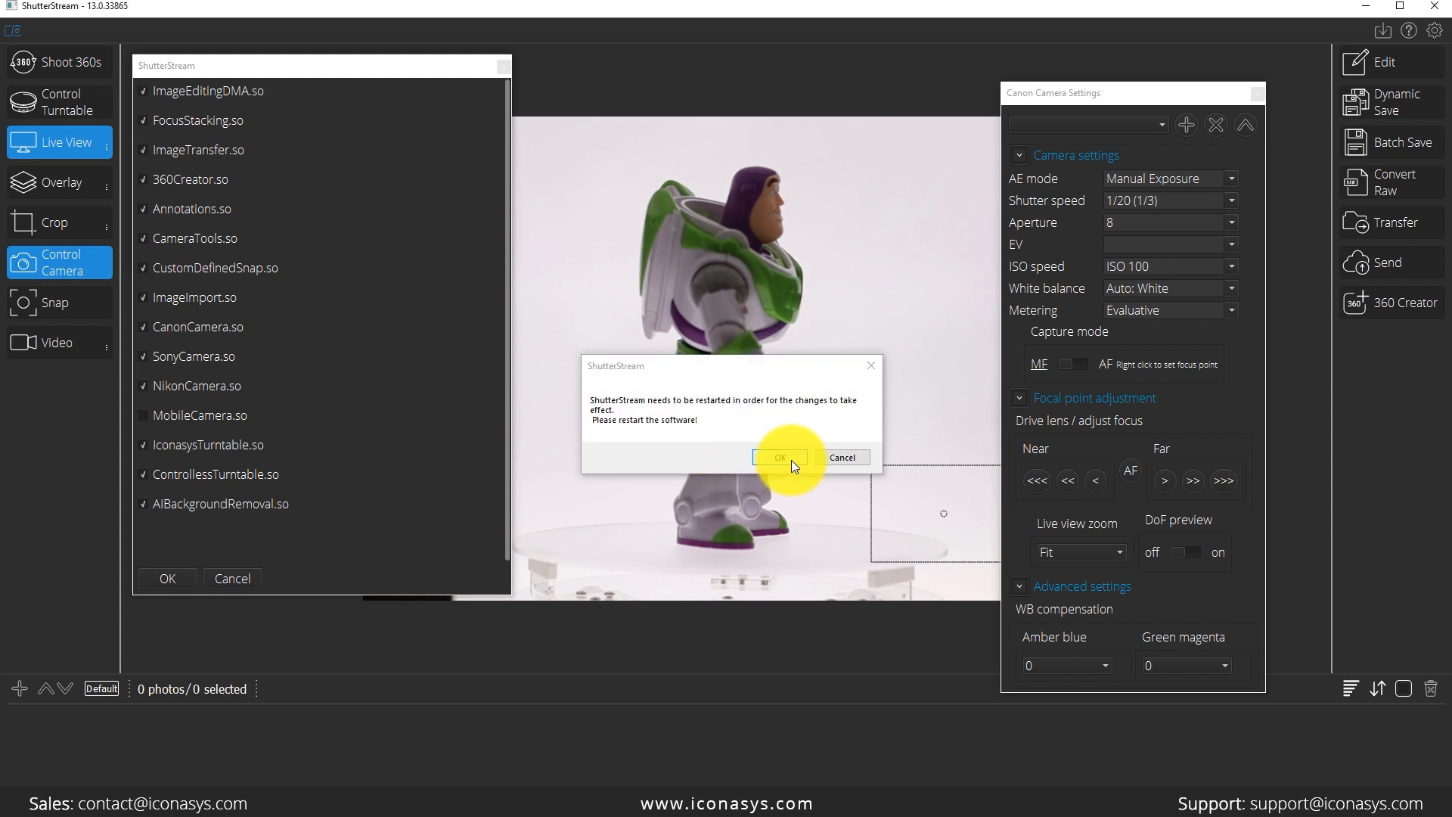
{"action": "left_click", "coordinate": [791, 461]}
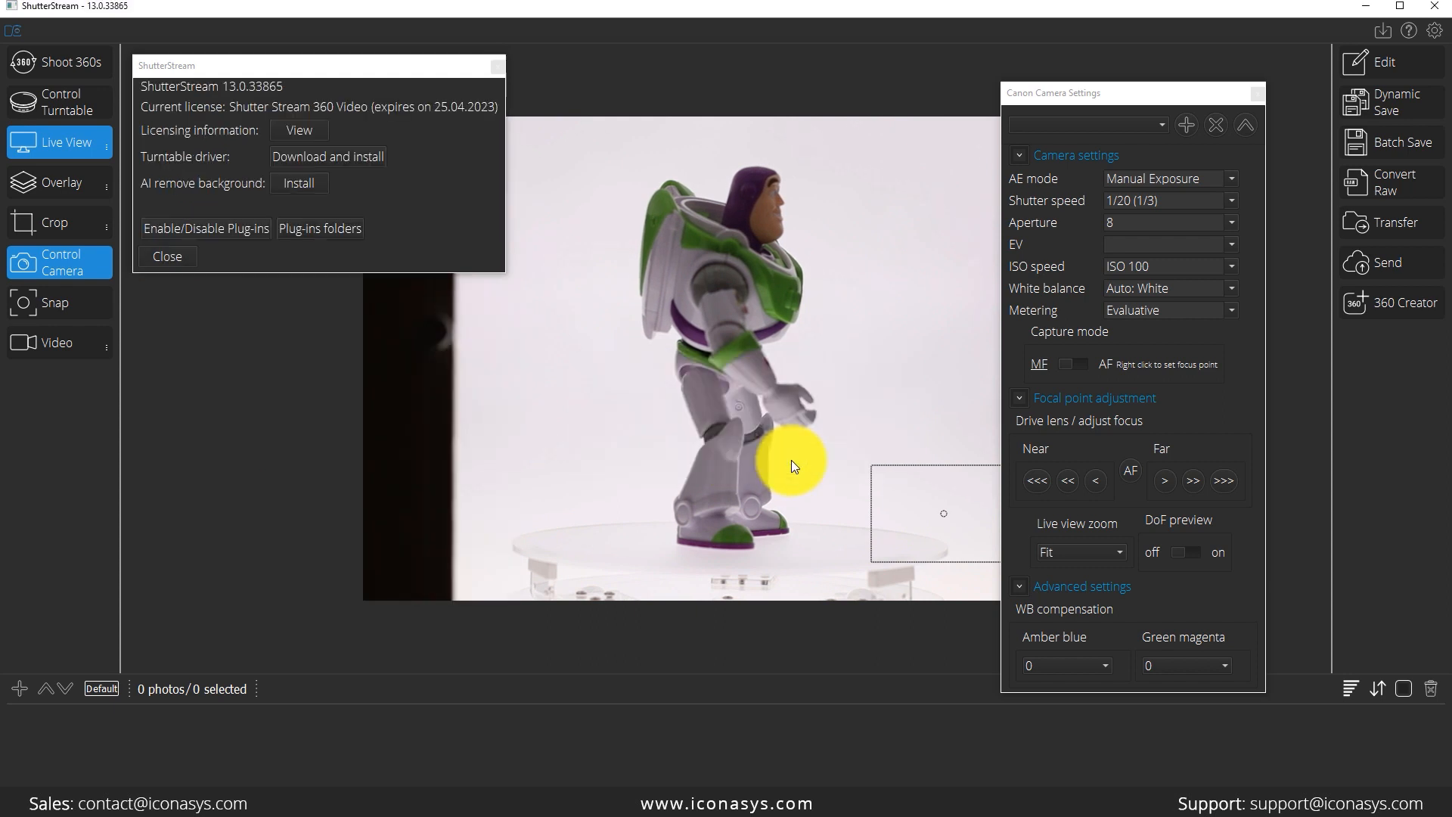
{"action": "left_click", "coordinate": [491, 71]}
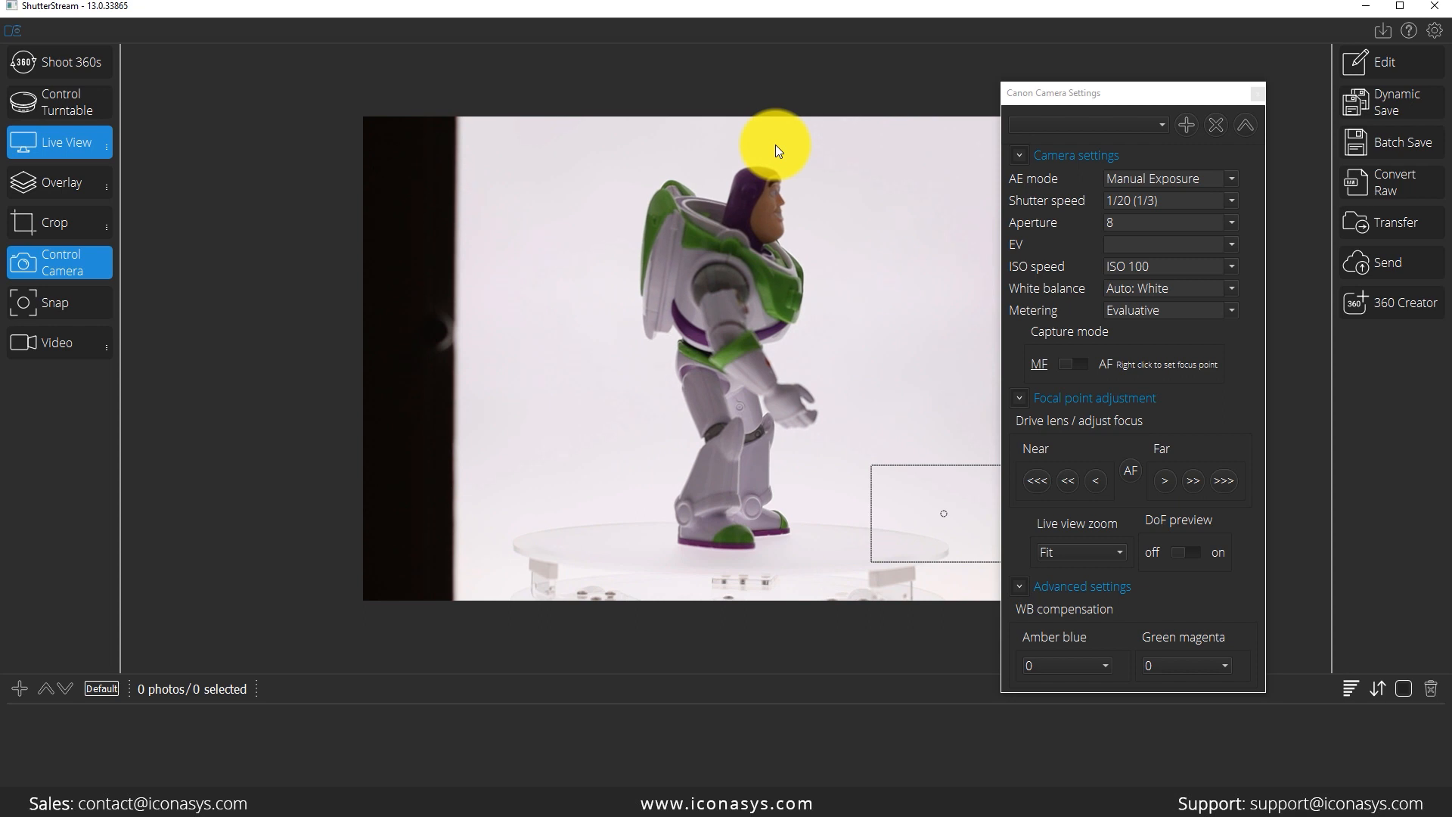
- Close the Canon camera settings window and resize the photo strip below the live view to a low height
{"action": "left_click_drag", "start_coordinate": [1055, 95], "coordinate": [1141, 61]}
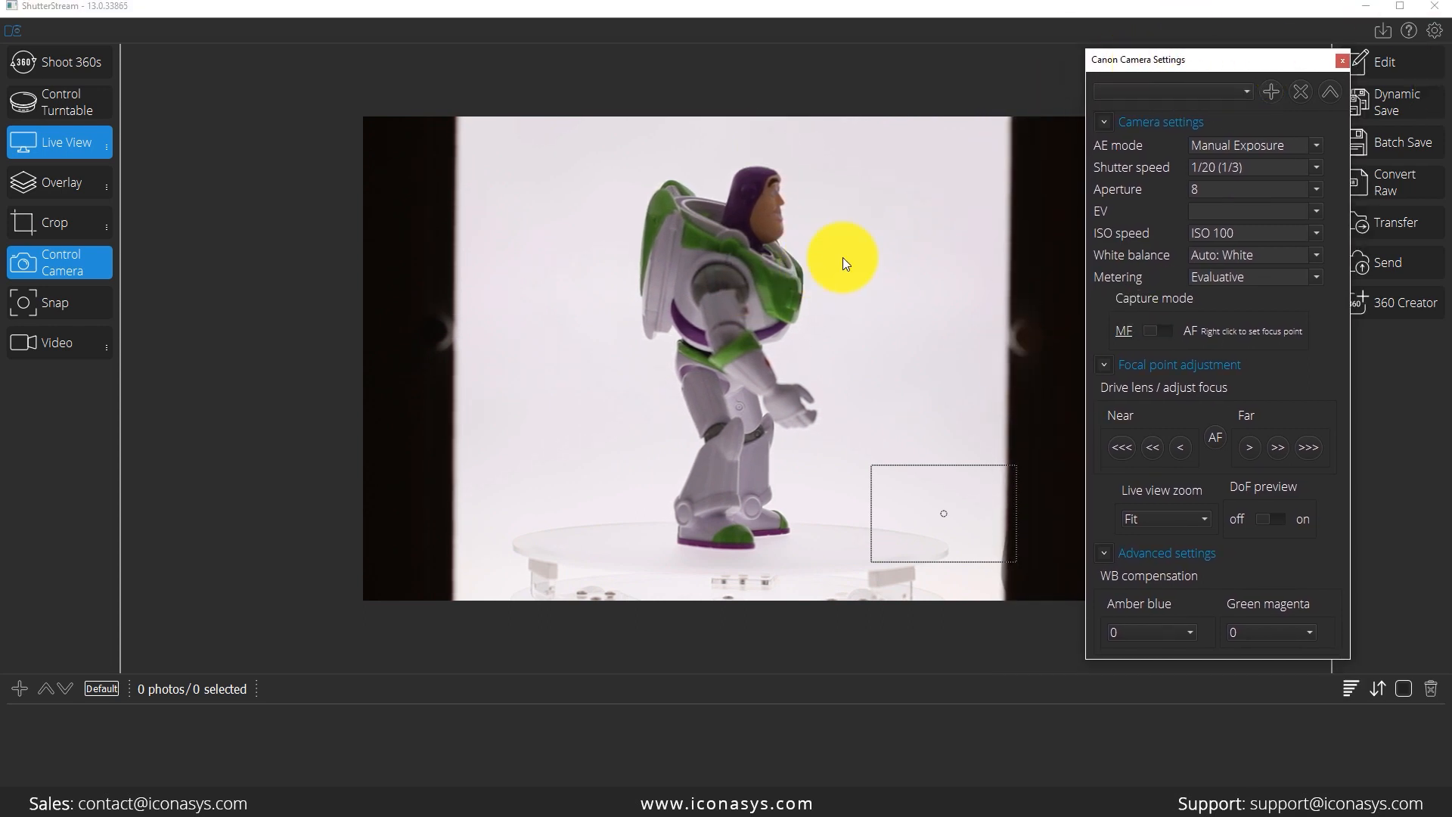
{"action": "left_click", "coordinate": [1343, 59]}
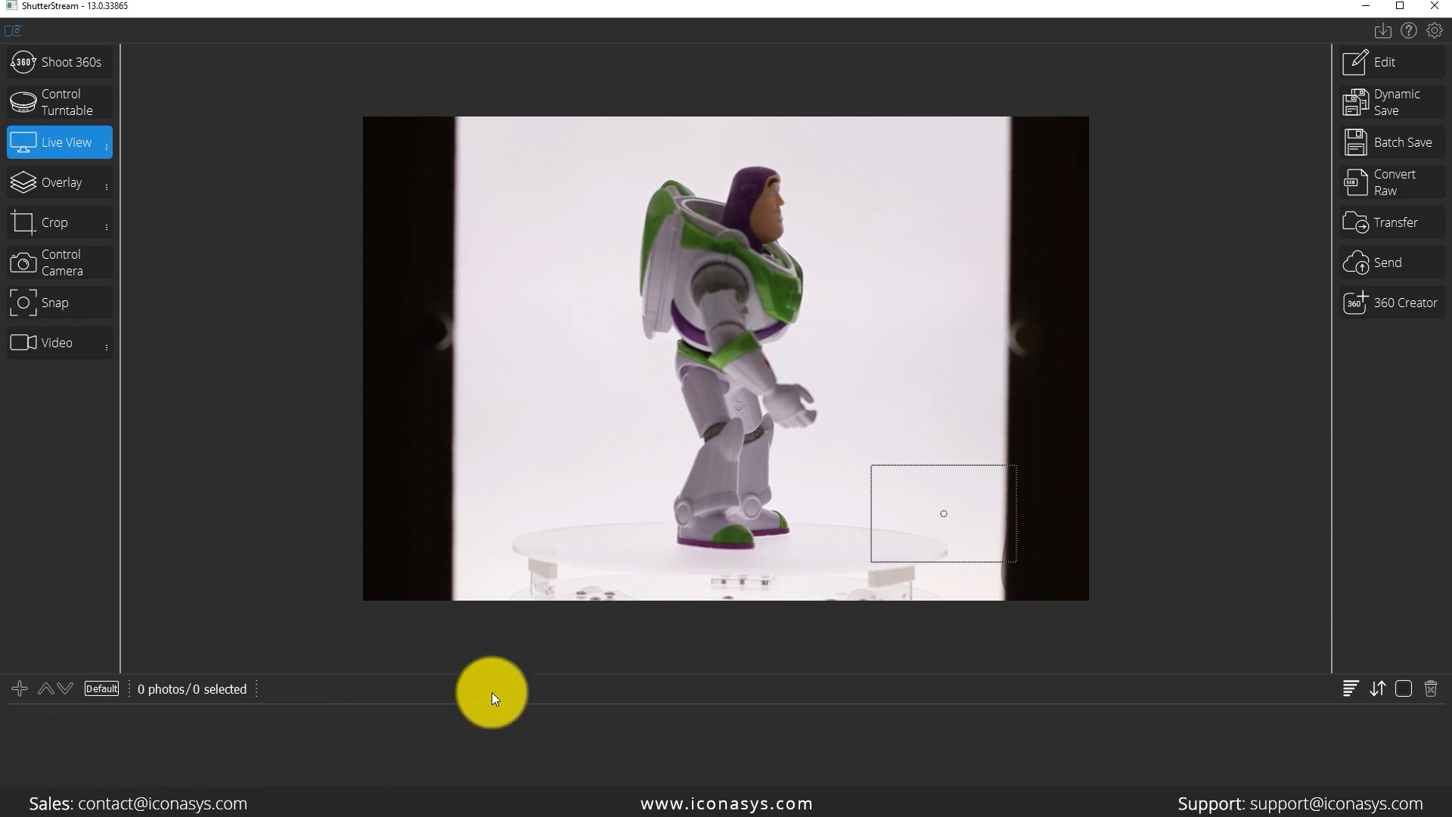
{"action": "left_click_drag", "start_coordinate": [529, 672], "coordinate": [570, 369]}
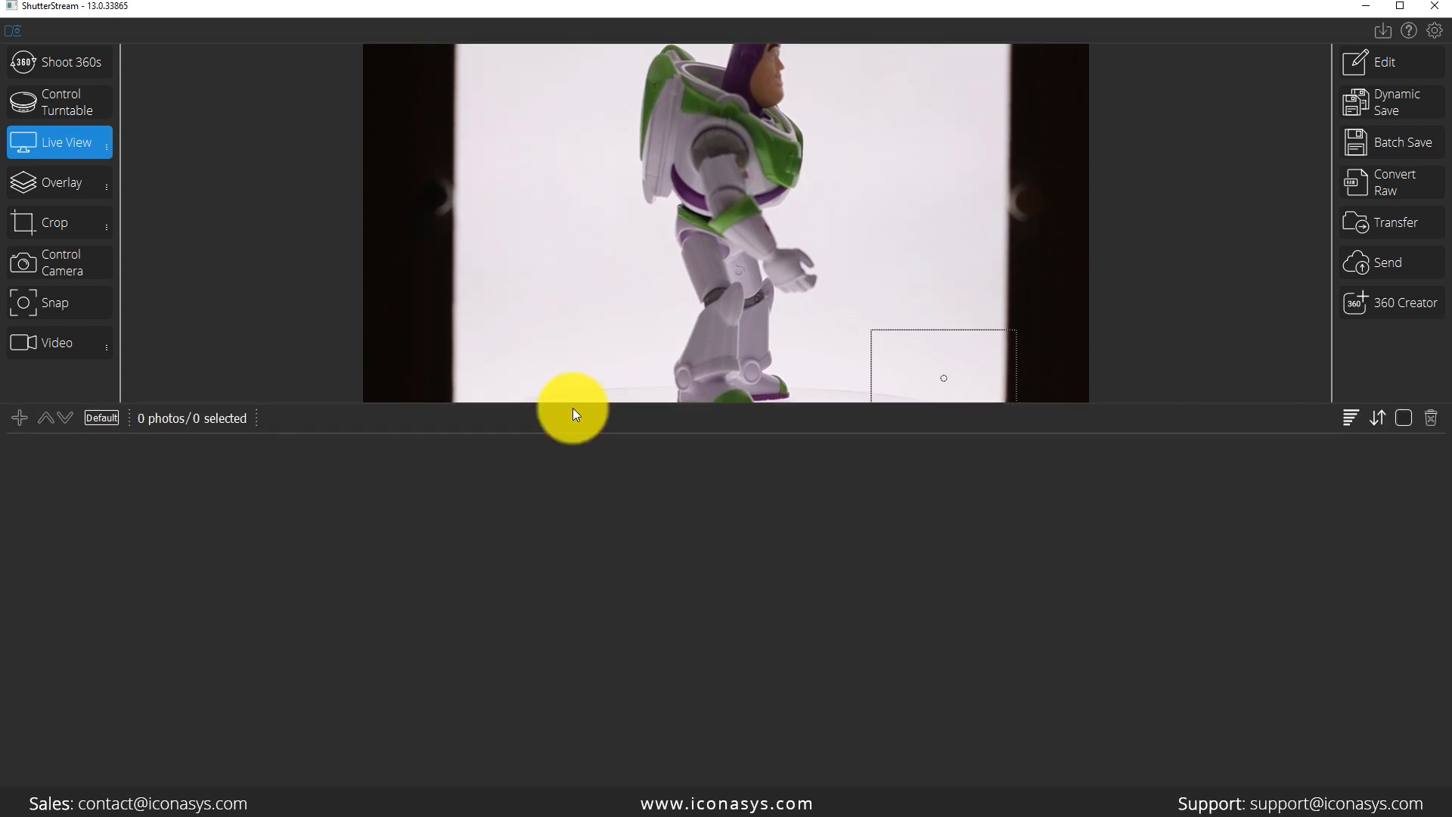
{"action": "left_click_drag", "start_coordinate": [655, 404], "coordinate": [655, 734]}
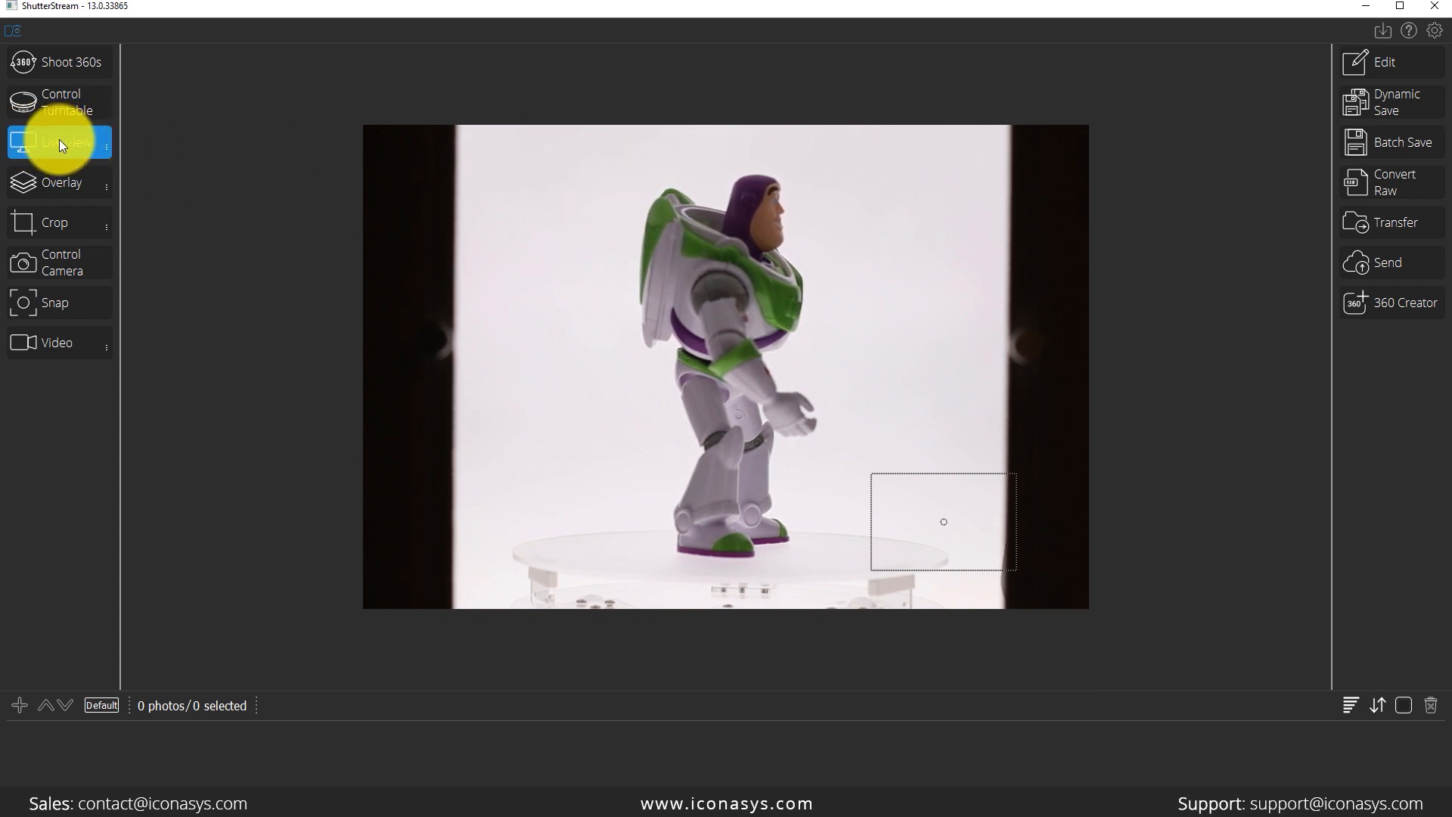
- Open the live view options and display a 5x5 grid of lines over the camera image
{"action": "left_click", "coordinate": [106, 147]}
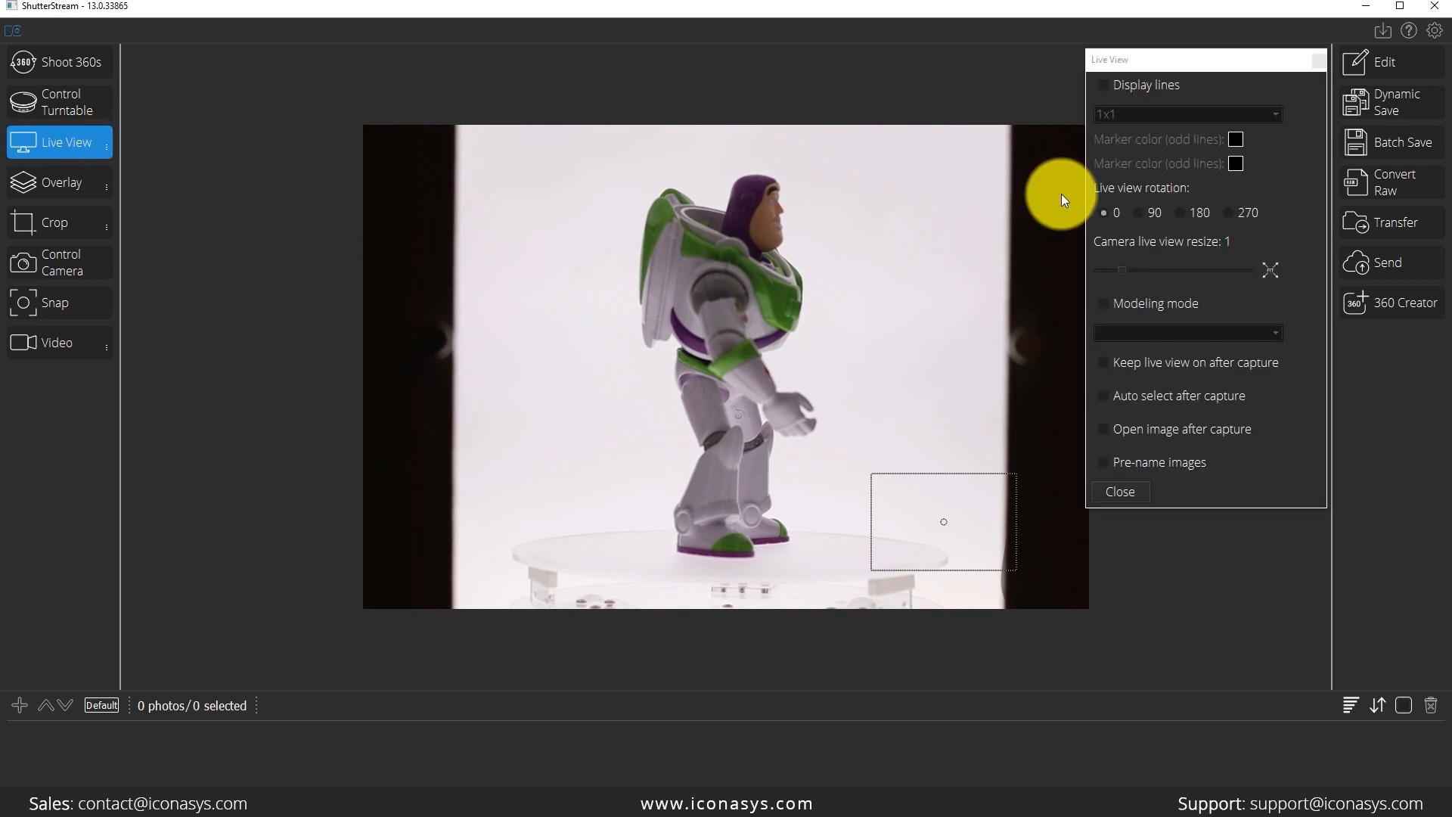
{"action": "left_click_drag", "start_coordinate": [1214, 62], "coordinate": [1173, 67]}
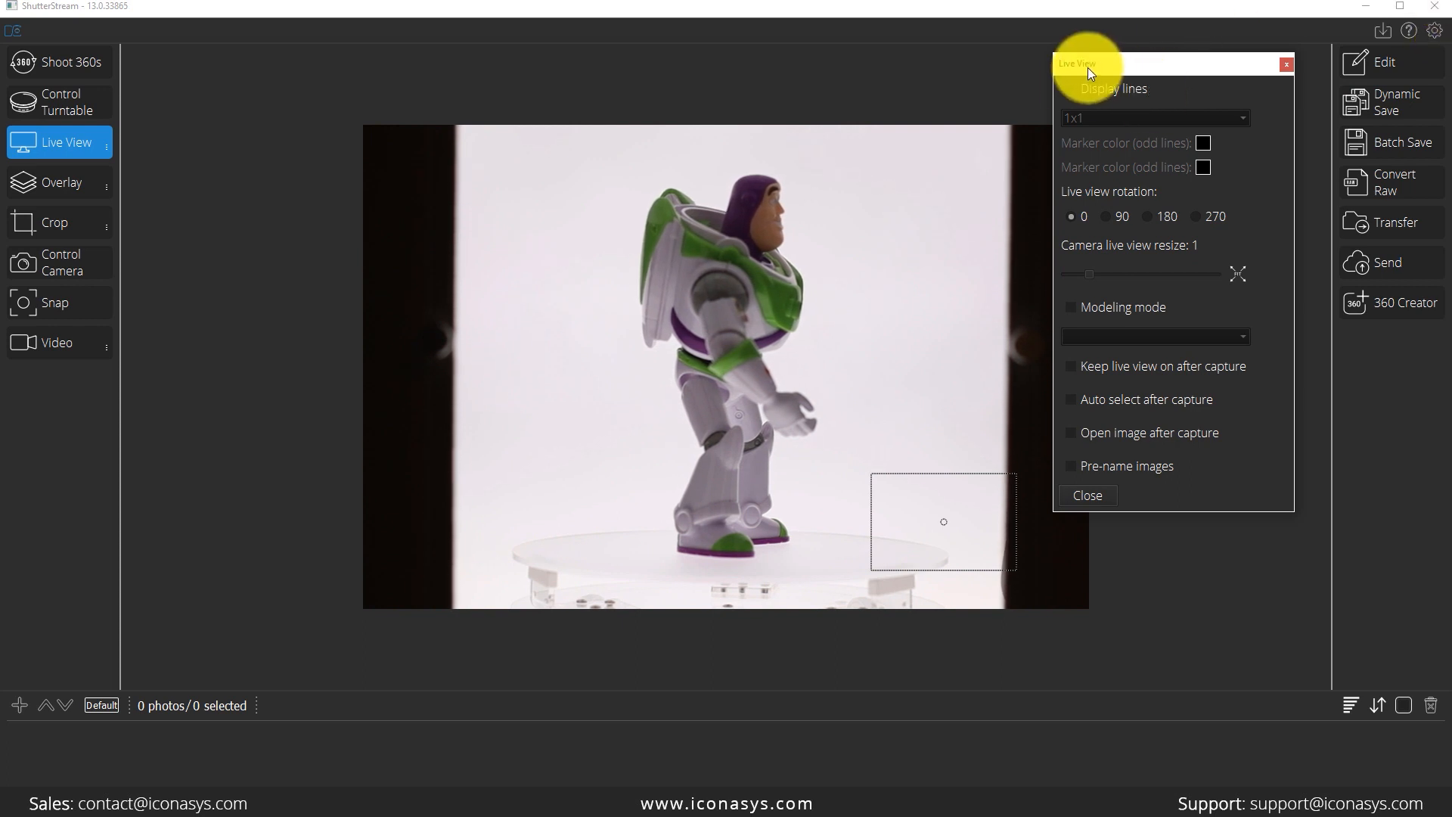
{"action": "left_click", "coordinate": [1072, 88]}
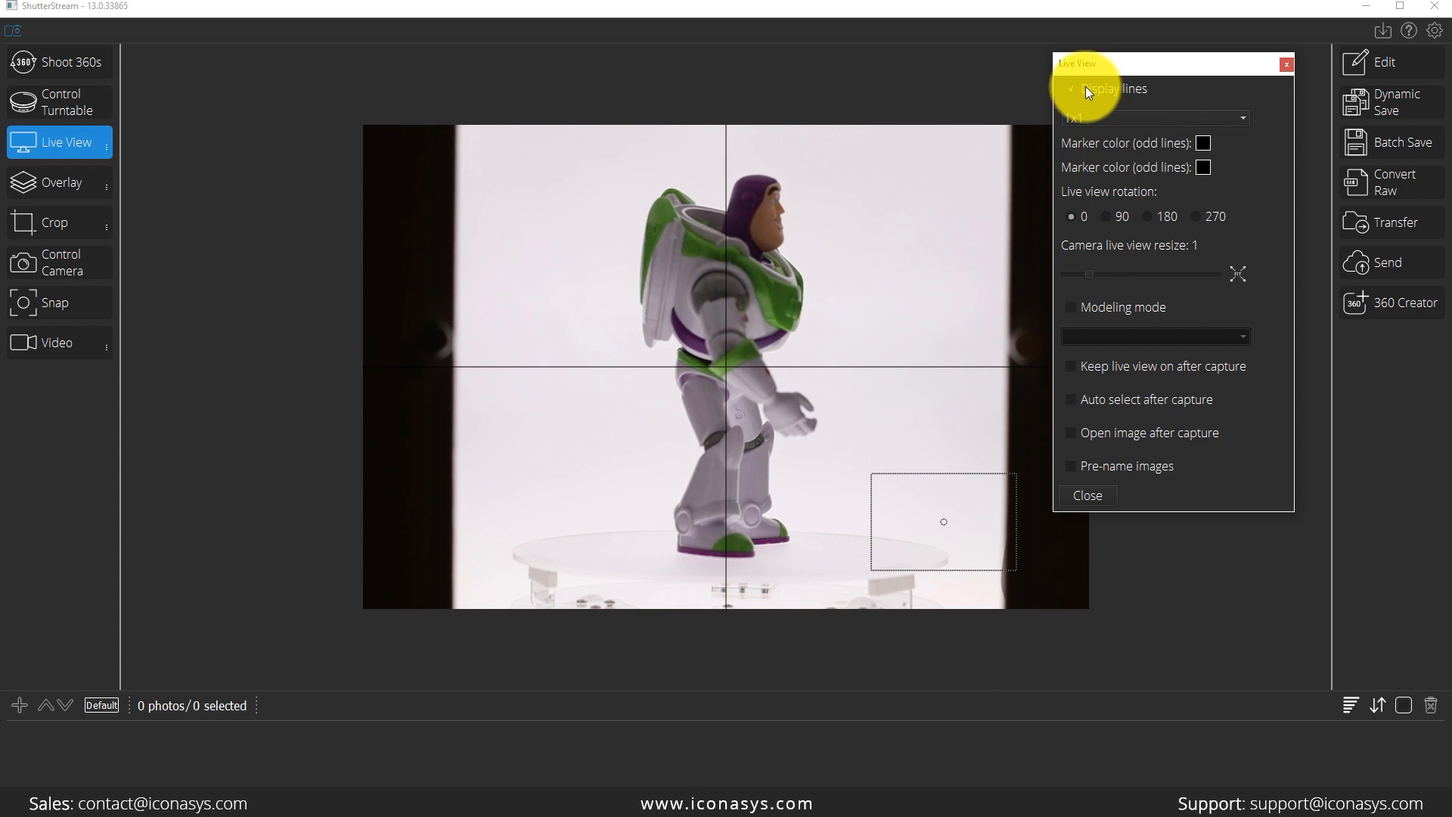
{"action": "left_click", "coordinate": [1115, 120]}
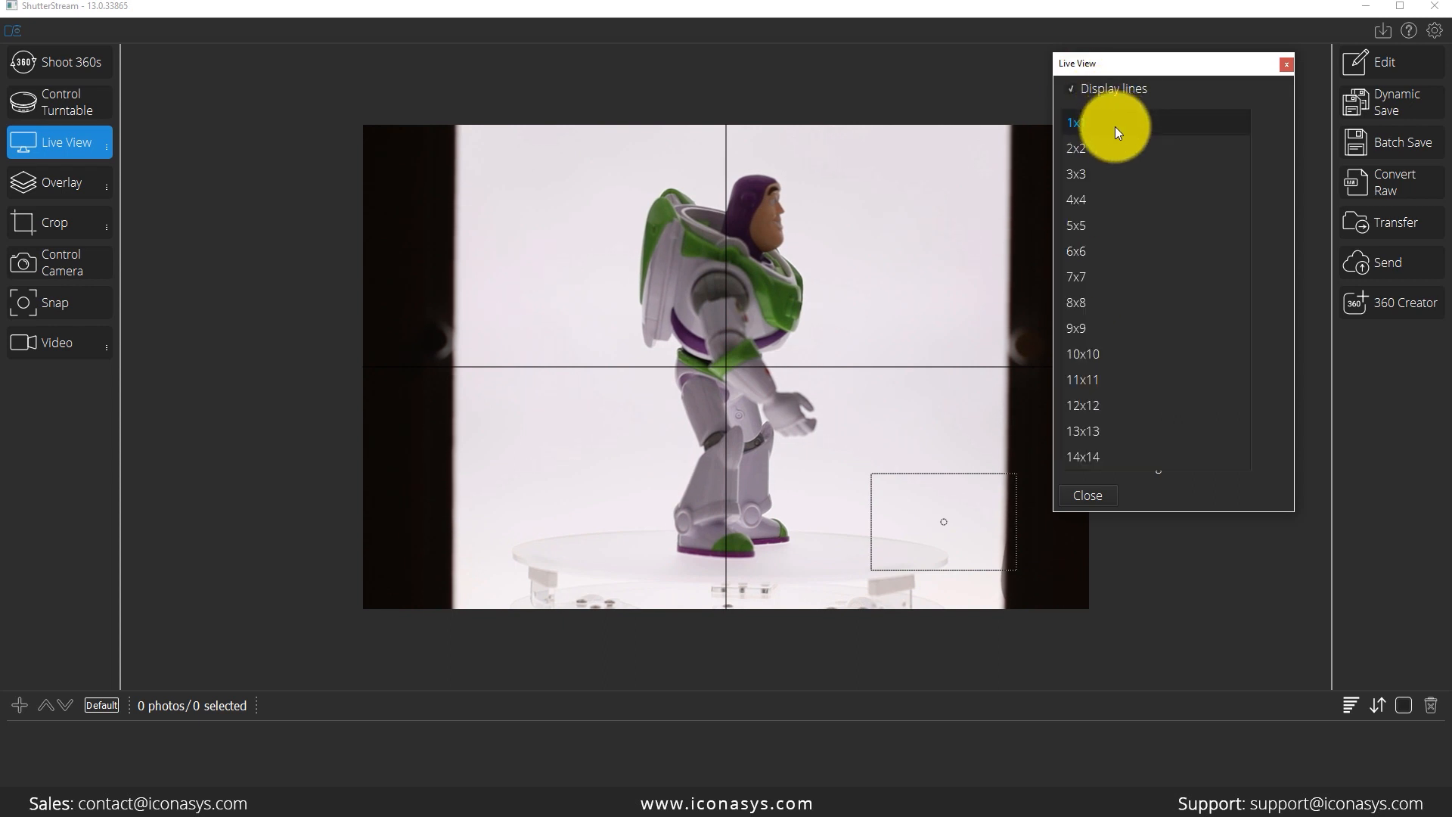
{"action": "left_click", "coordinate": [1107, 225]}
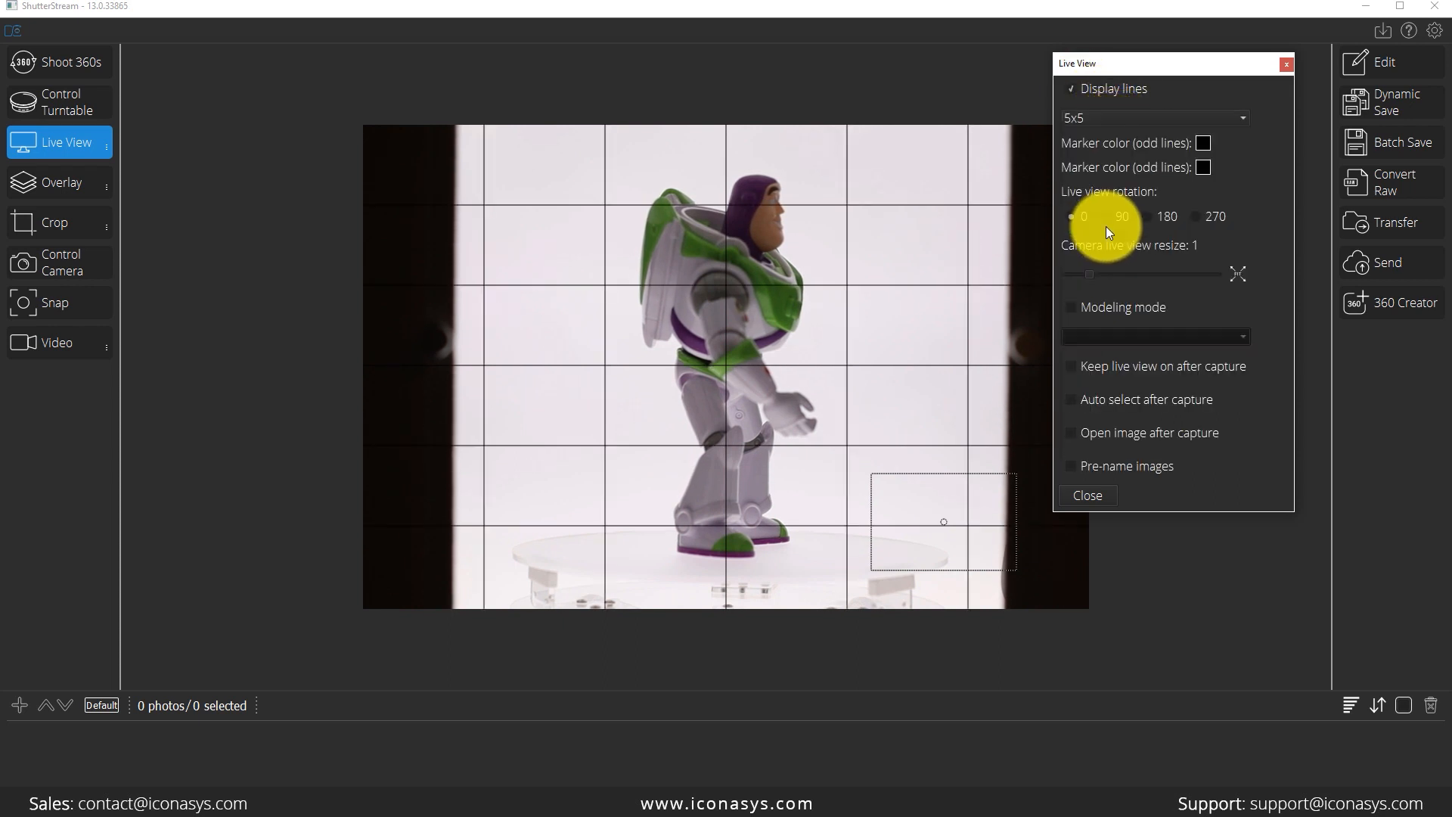
- Set the first grid marker color to red and the second to blue
{"action": "left_click", "coordinate": [1203, 144]}
{"action": "left_click", "coordinate": [1080, 141]}
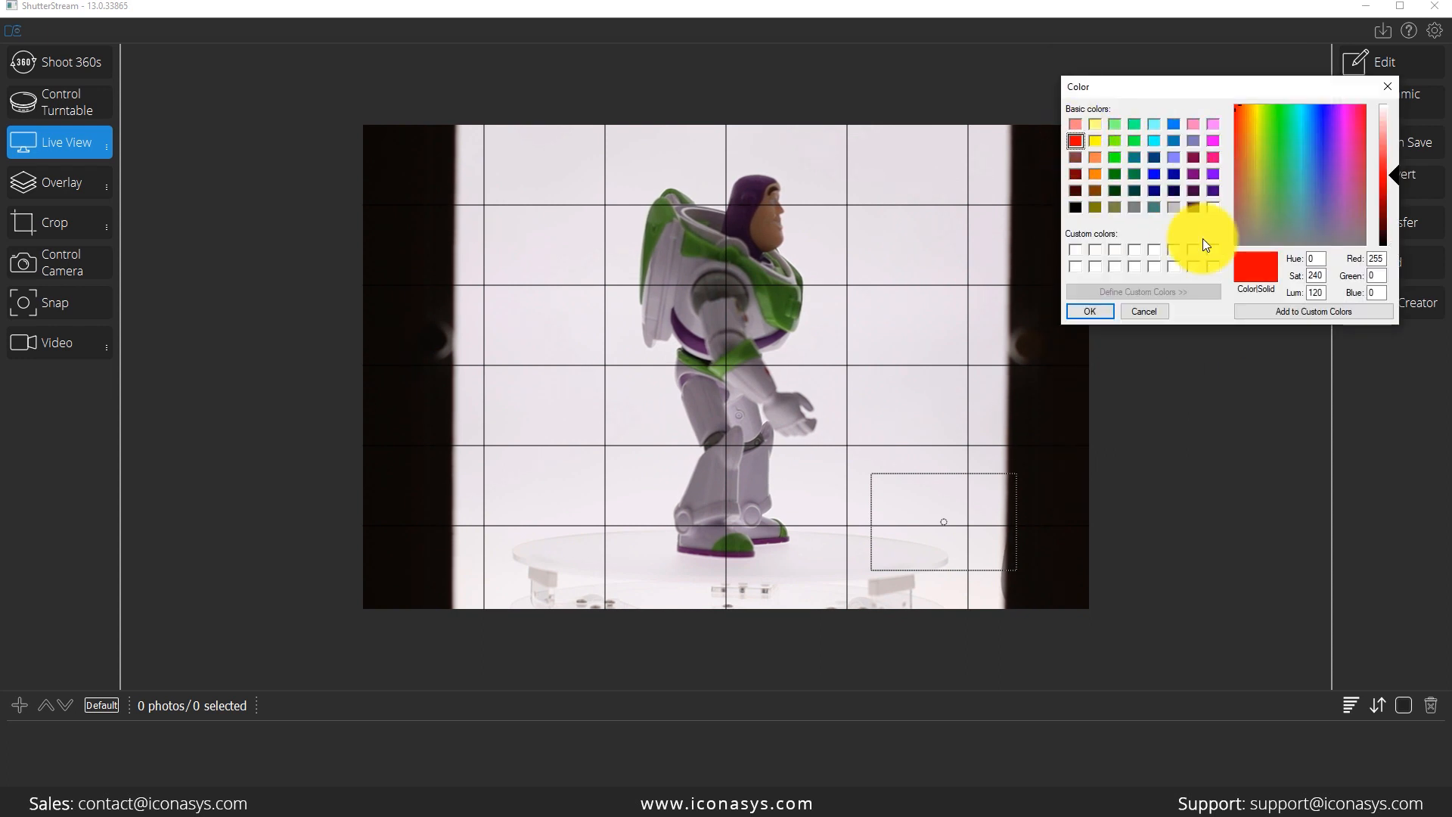
{"action": "left_click", "coordinate": [1091, 311]}
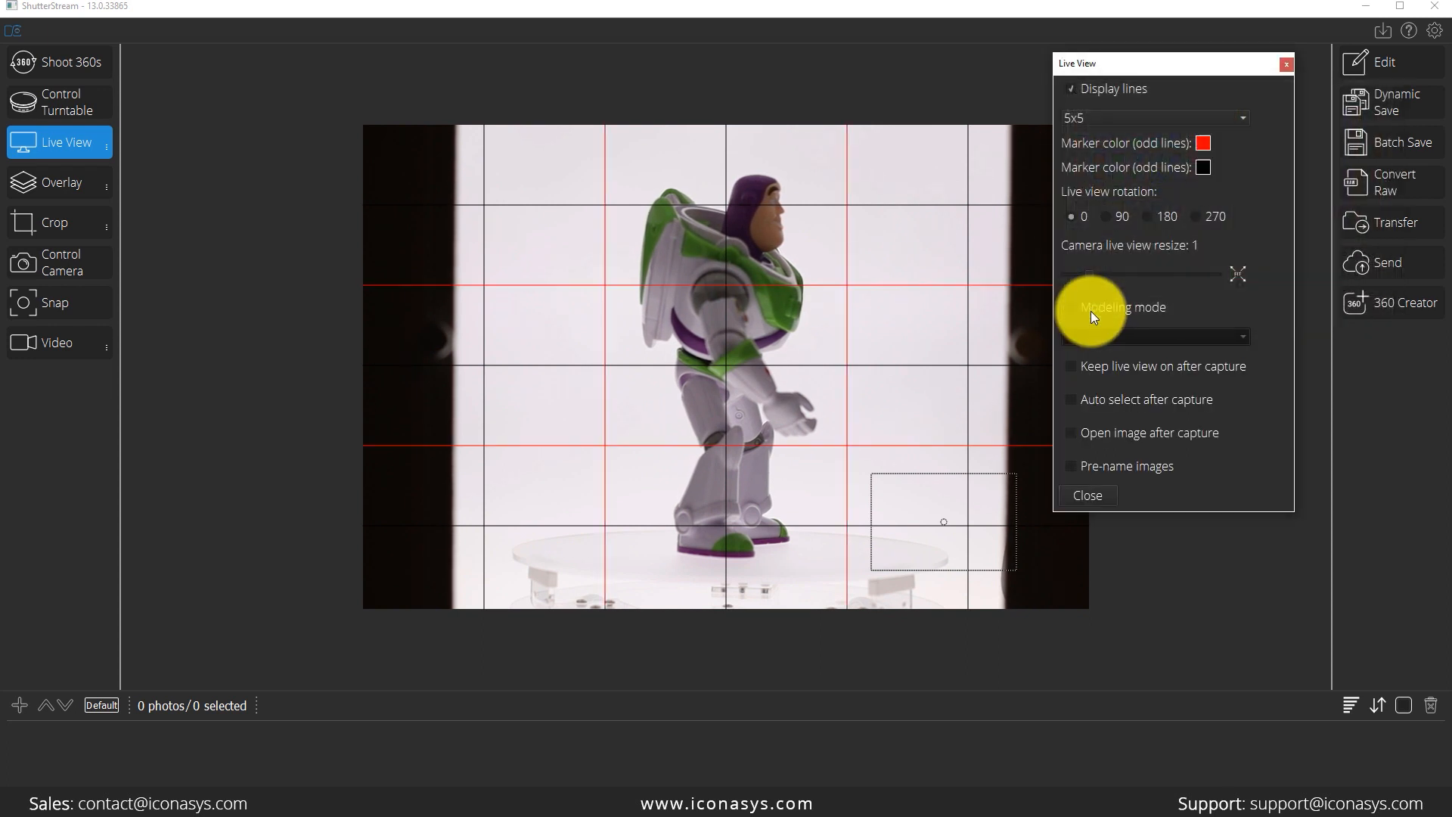
{"action": "left_click", "coordinate": [1203, 168]}
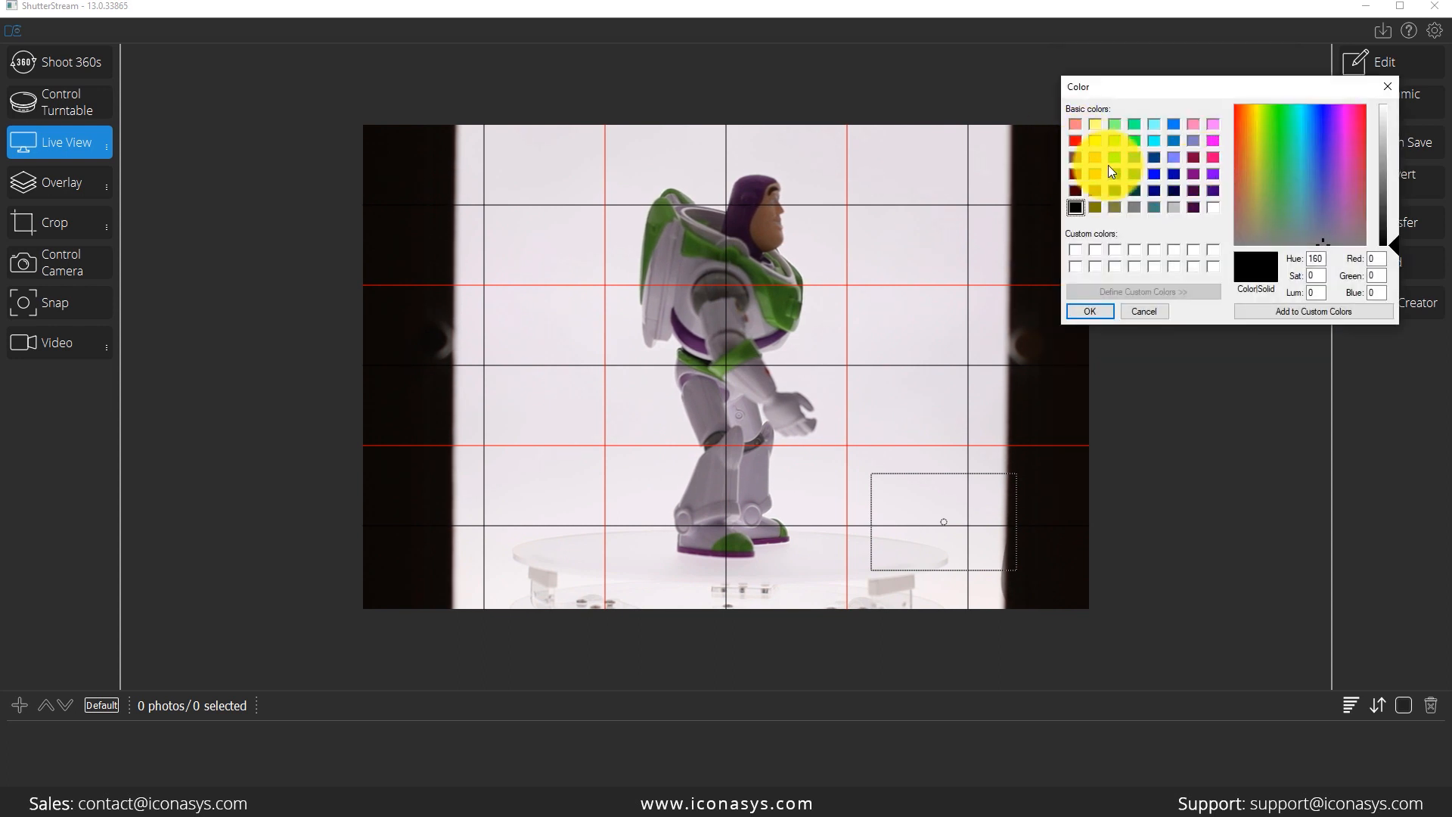
{"action": "left_click", "coordinate": [1155, 174]}
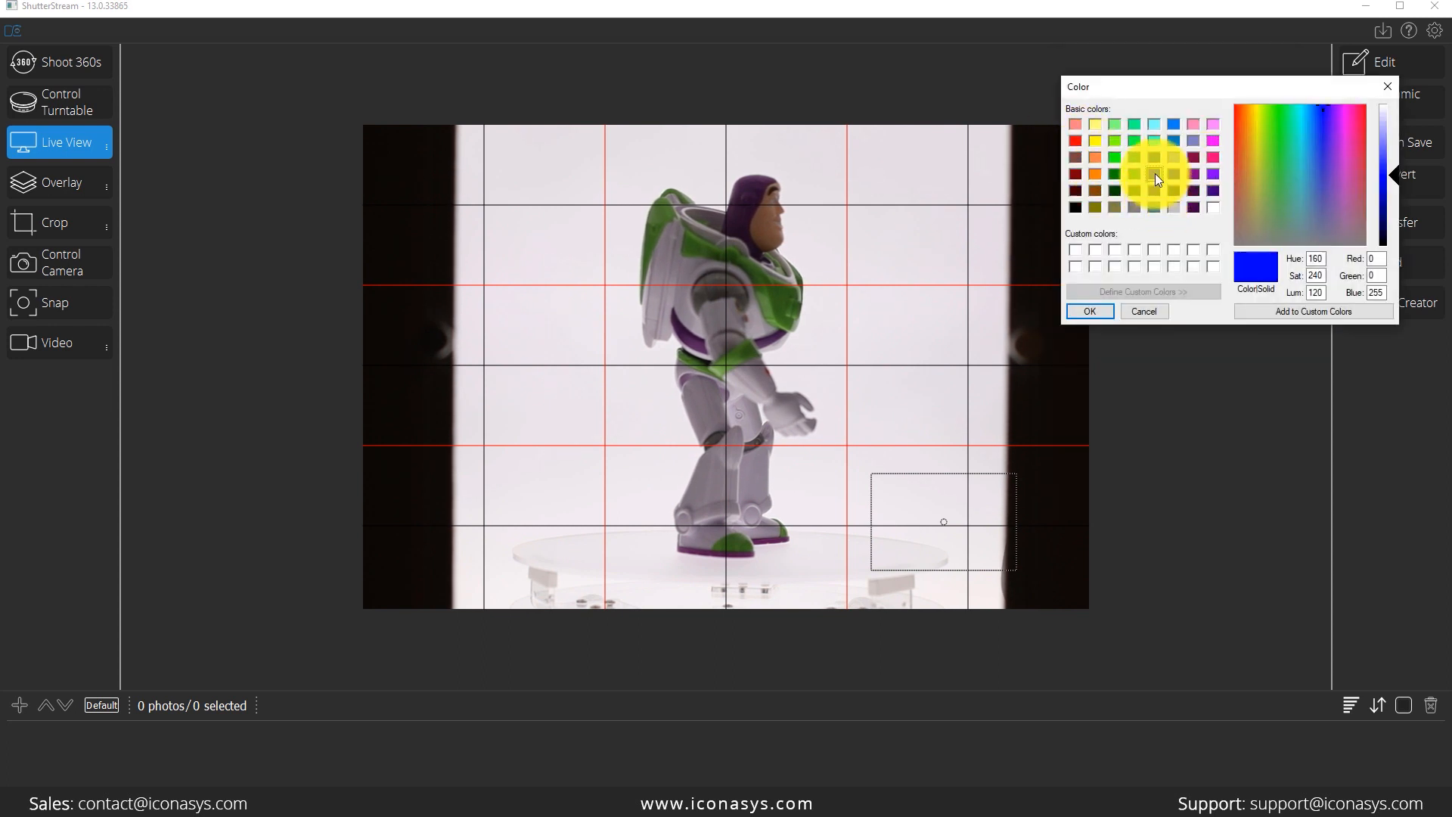
{"action": "left_click", "coordinate": [1097, 311]}
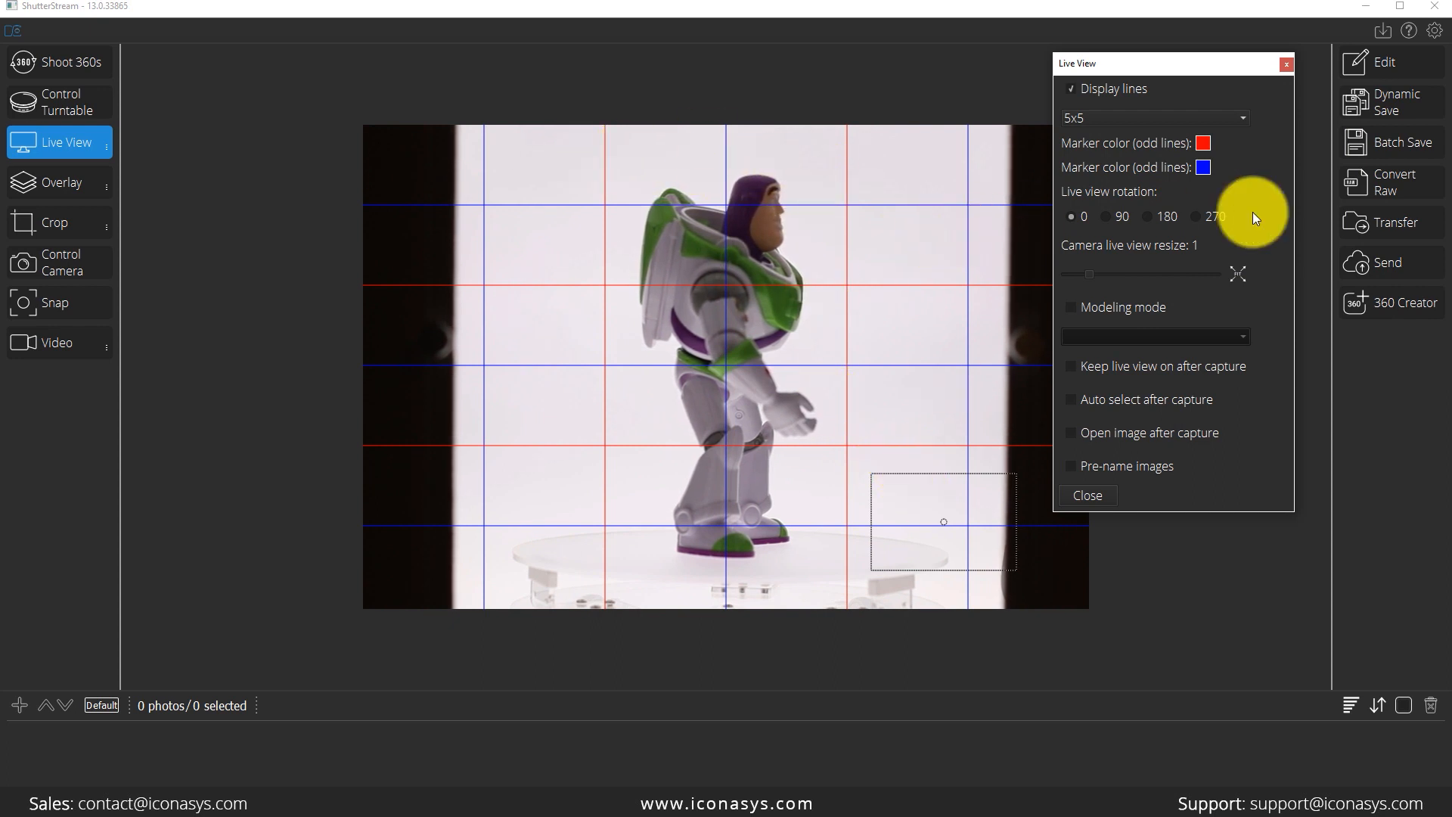
- Try the live view rotations of 90, 180 and 270 degrees and return to 0
{"action": "left_click", "coordinate": [1108, 218]}
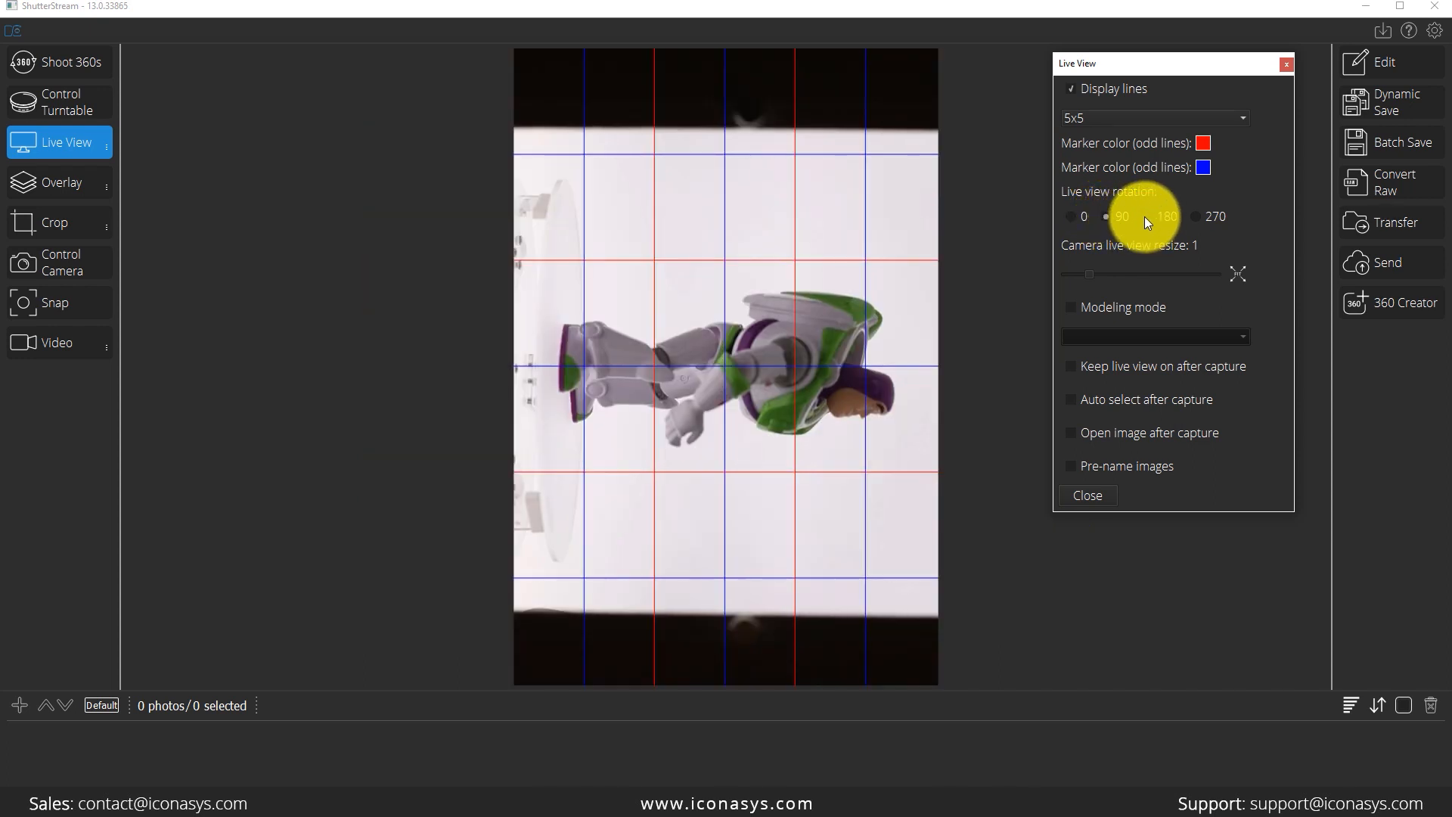
{"action": "left_click", "coordinate": [1146, 216]}
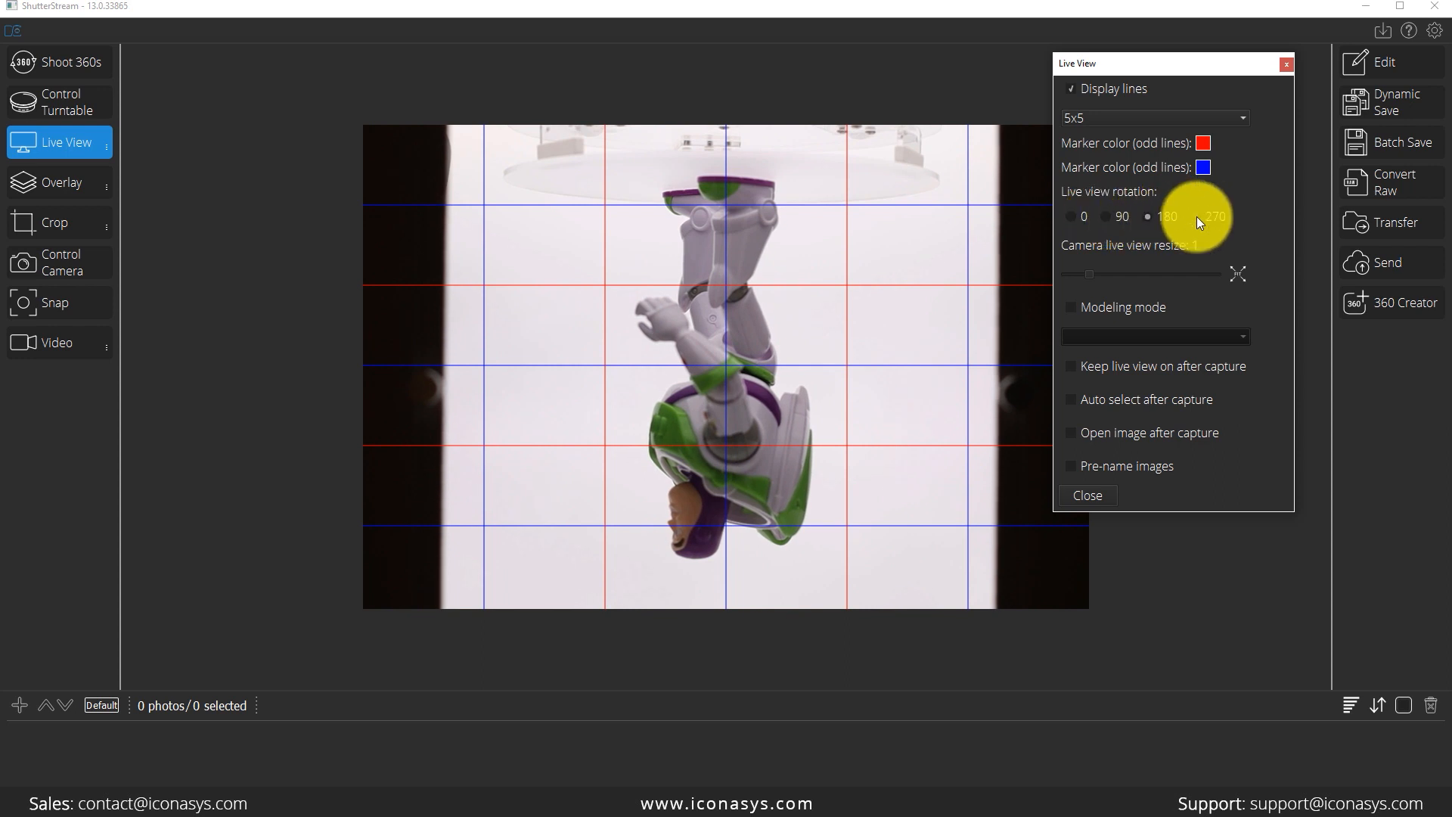
{"action": "left_click", "coordinate": [1197, 217]}
{"action": "left_click", "coordinate": [1146, 216]}
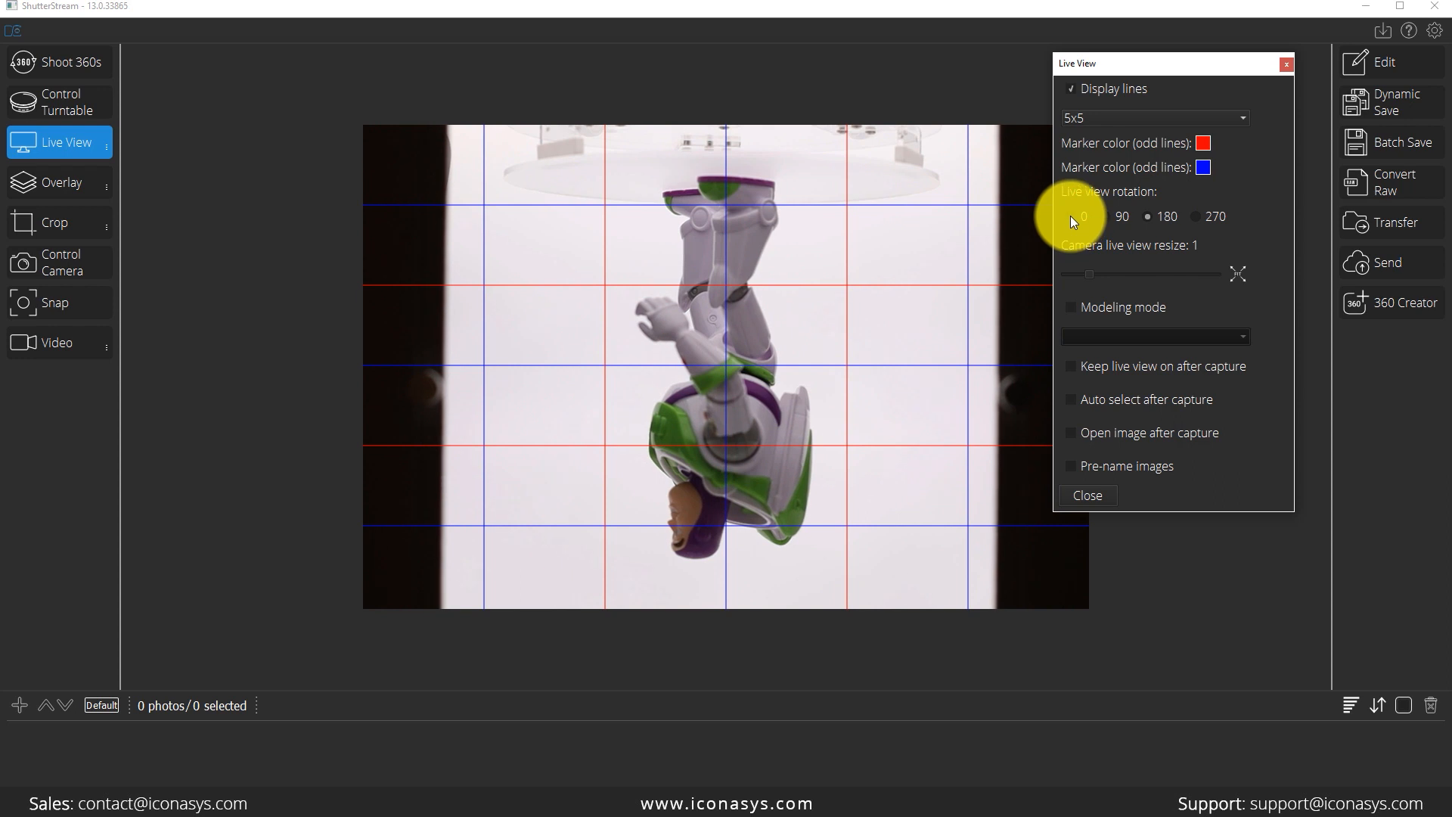
{"action": "left_click", "coordinate": [1071, 216]}
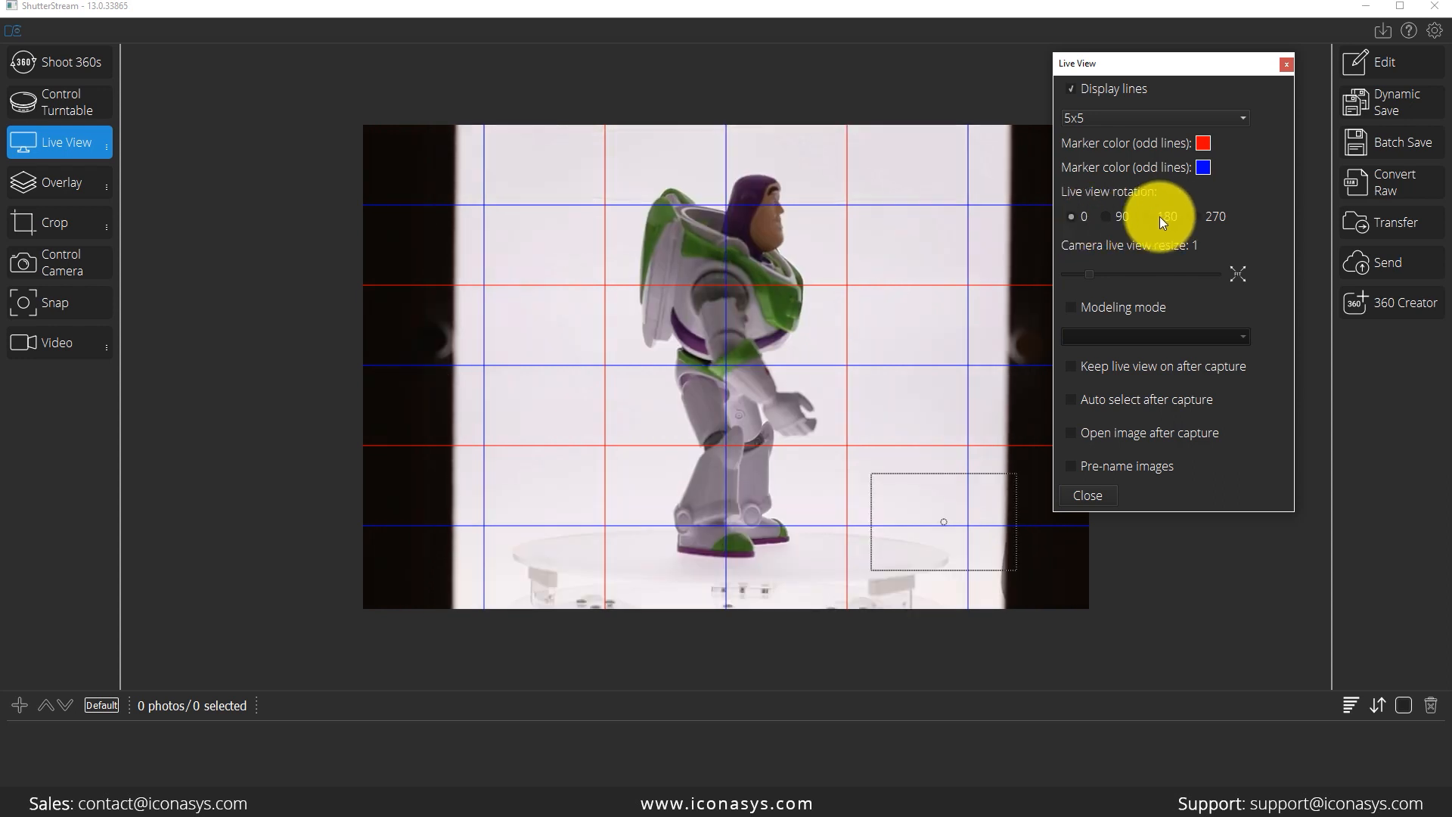
- Try enlarging the camera live view to 1.17 and reset it to fit
{"action": "mouse_move", "coordinate": [1091, 275]}
{"action": "left_mouse_down"}
{"action": "mouse_move", "coordinate": [1110, 282]}
{"action": "mouse_move", "coordinate": [1095, 281]}
{"action": "left_mouse_up"}
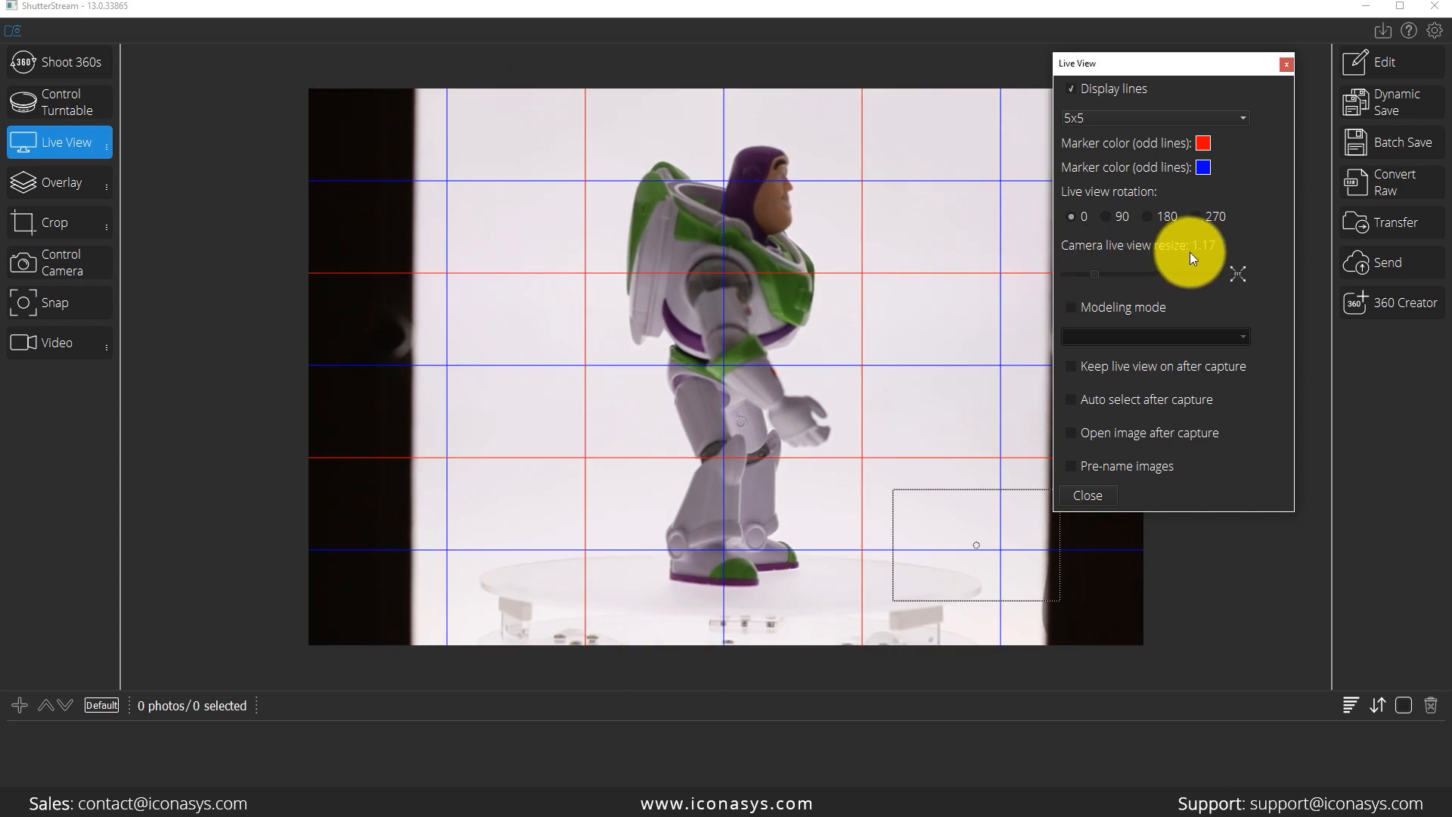
{"action": "left_click", "coordinate": [1238, 274]}
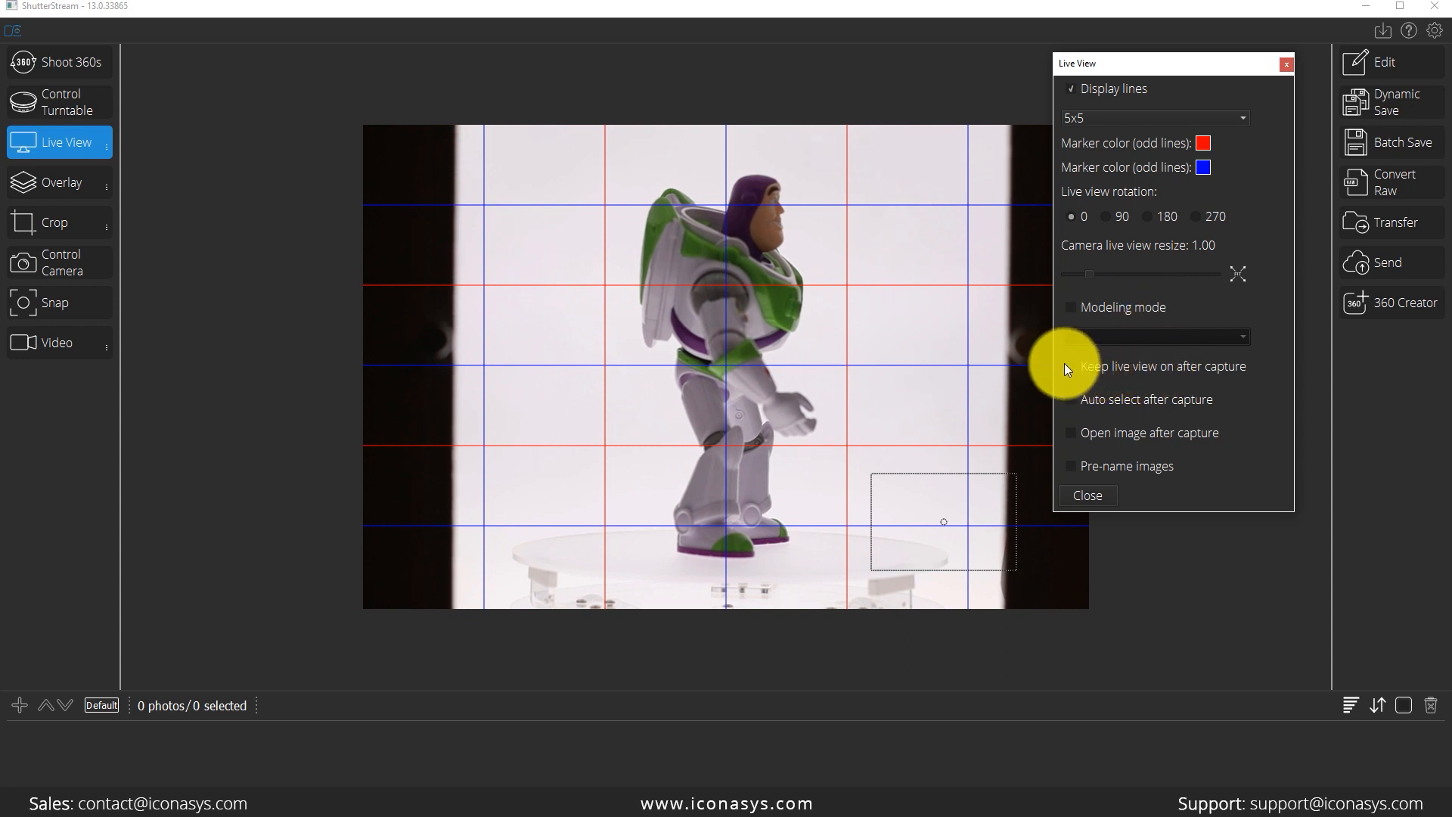
- Enable automatic selection and opening of images after capture
{"action": "left_click", "coordinate": [1073, 401]}
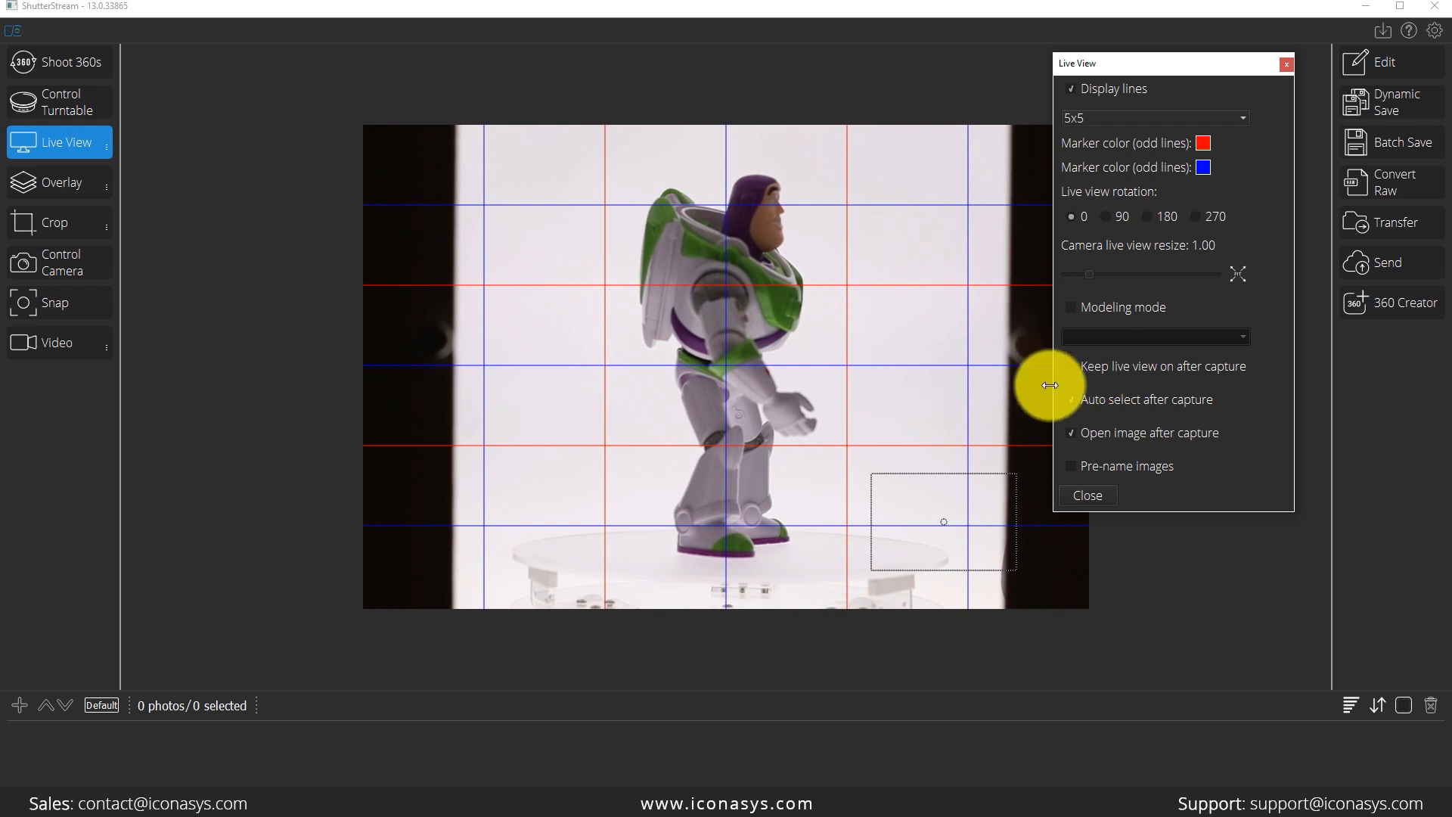
- Keep the live view on after capture and close the live view settings
{"action": "left_click", "coordinate": [1077, 367]}
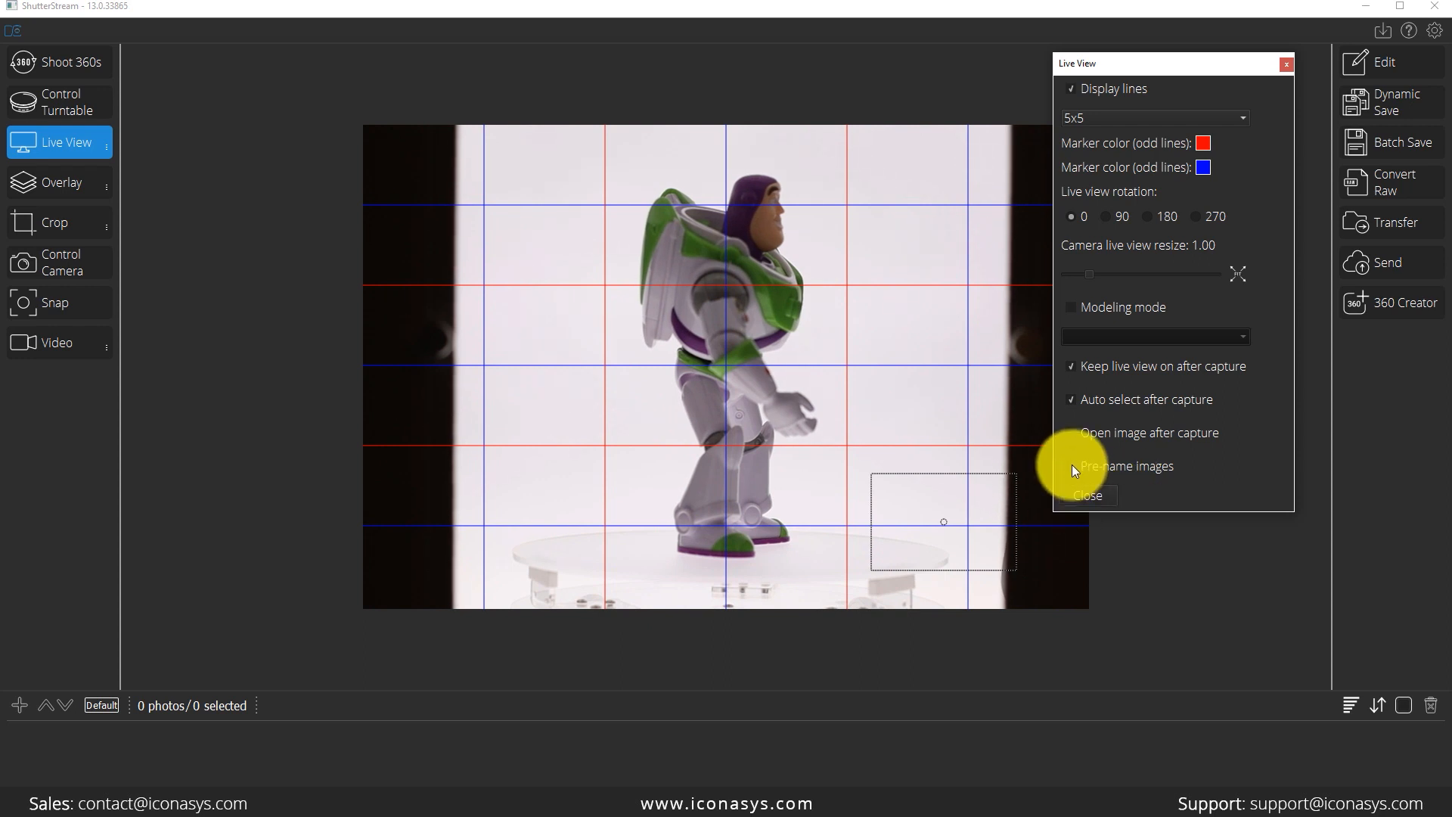
{"action": "left_click", "coordinate": [1097, 496]}
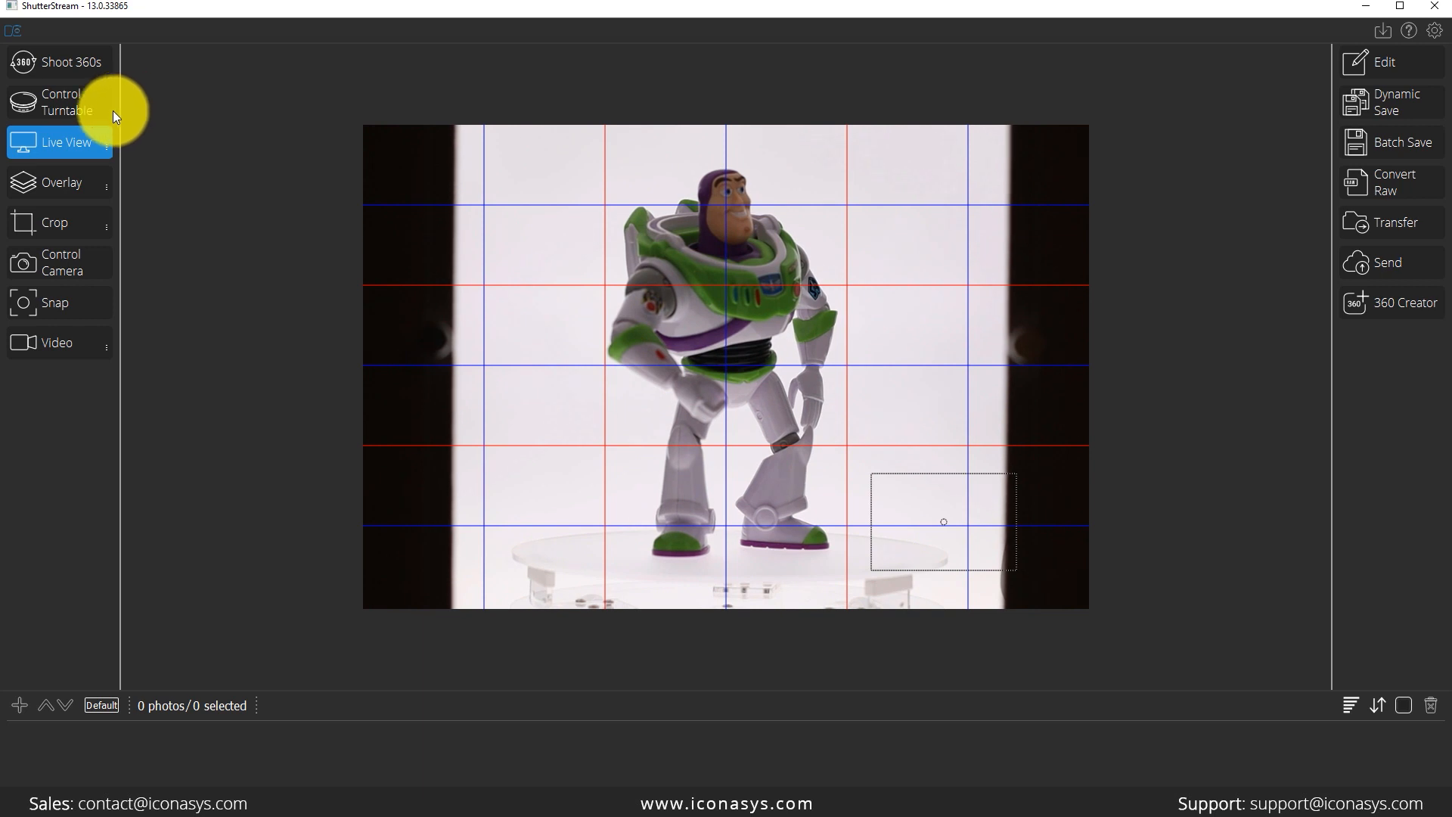
- Open the Canon camera settings and set the shutter speed to 1/15
{"action": "left_click", "coordinate": [57, 270]}
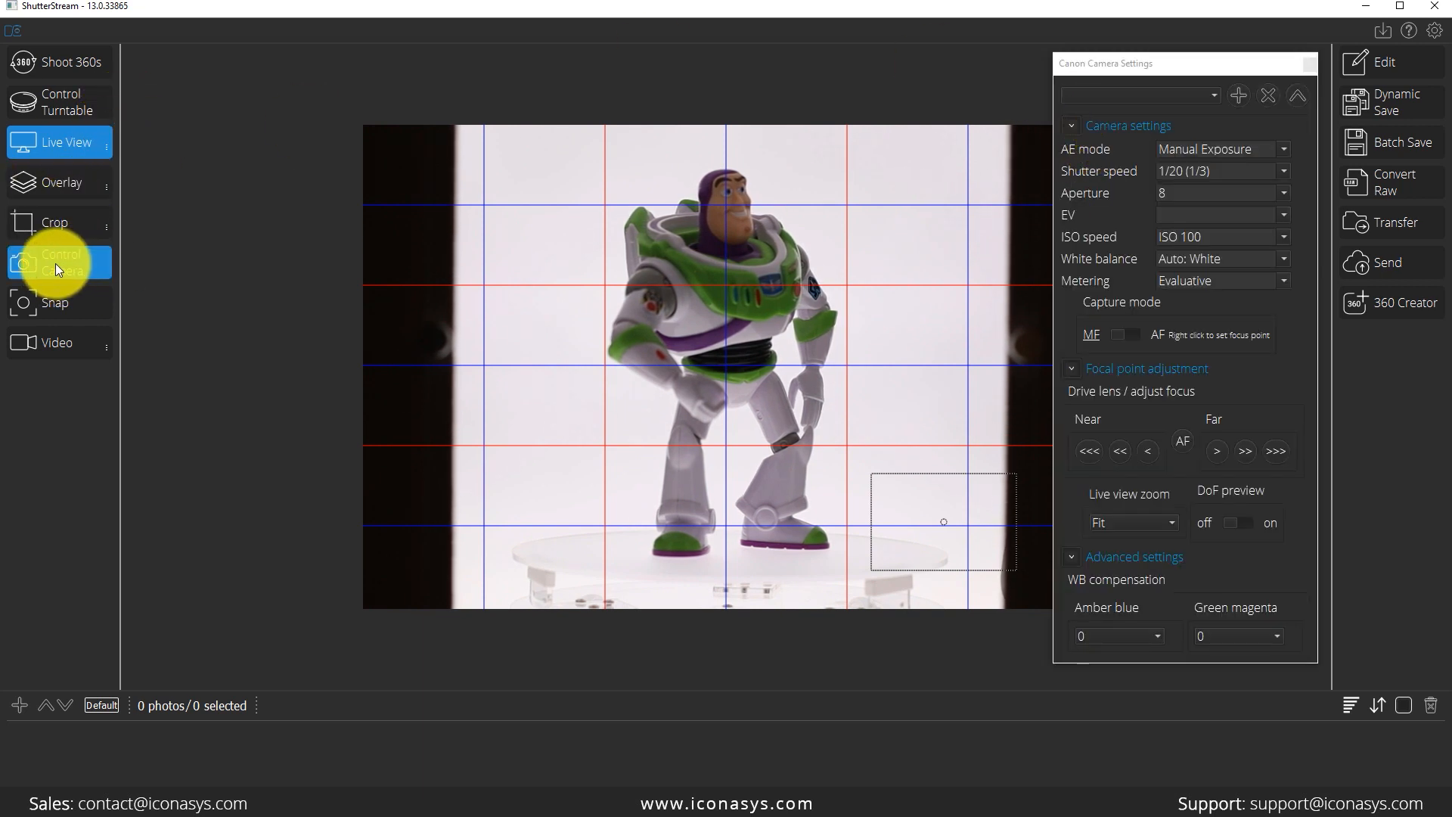
{"action": "left_click_drag", "start_coordinate": [1163, 65], "coordinate": [1210, 48]}
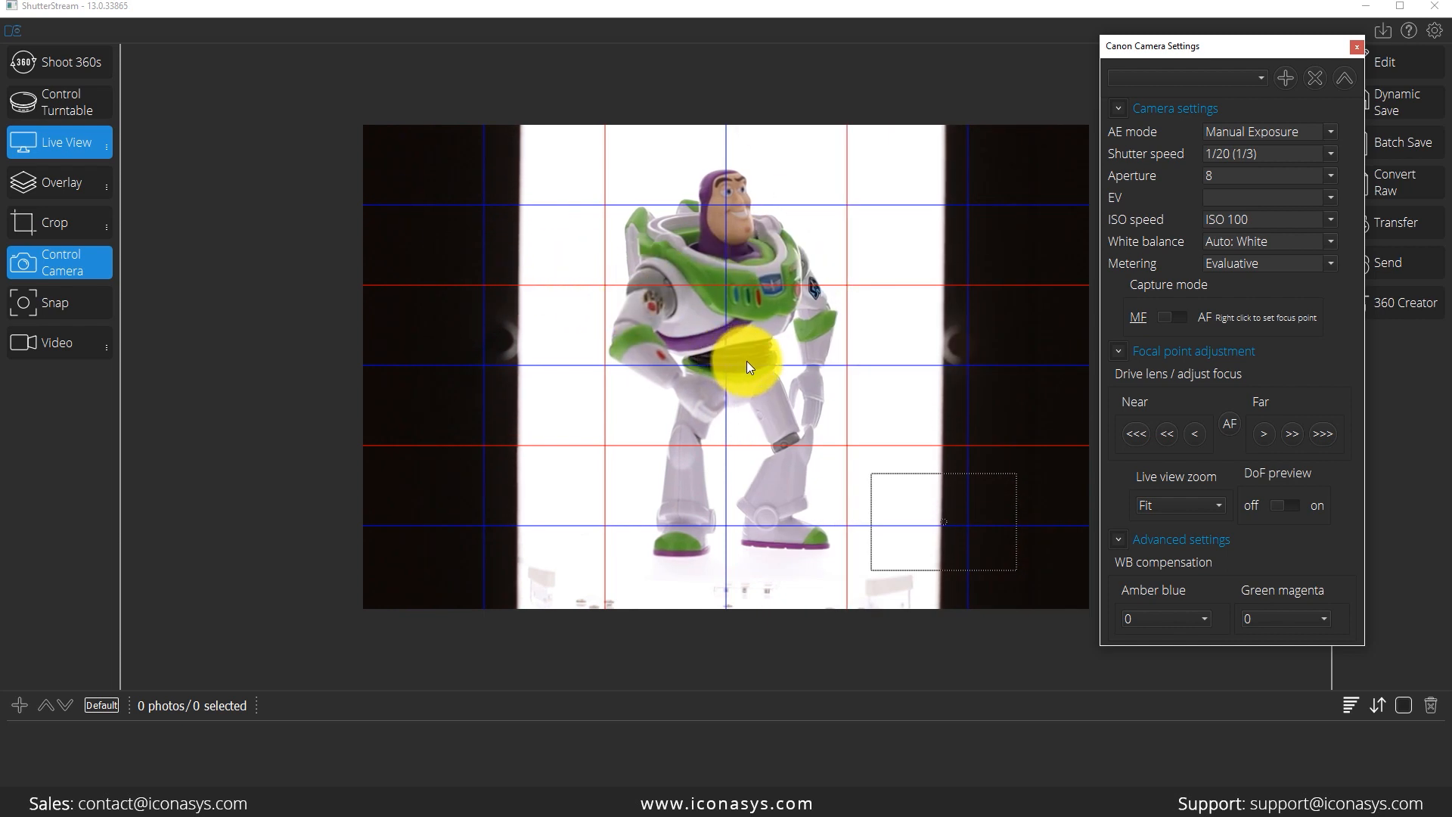
{"action": "left_click", "coordinate": [1244, 152]}
{"action": "left_click", "coordinate": [1263, 212]}
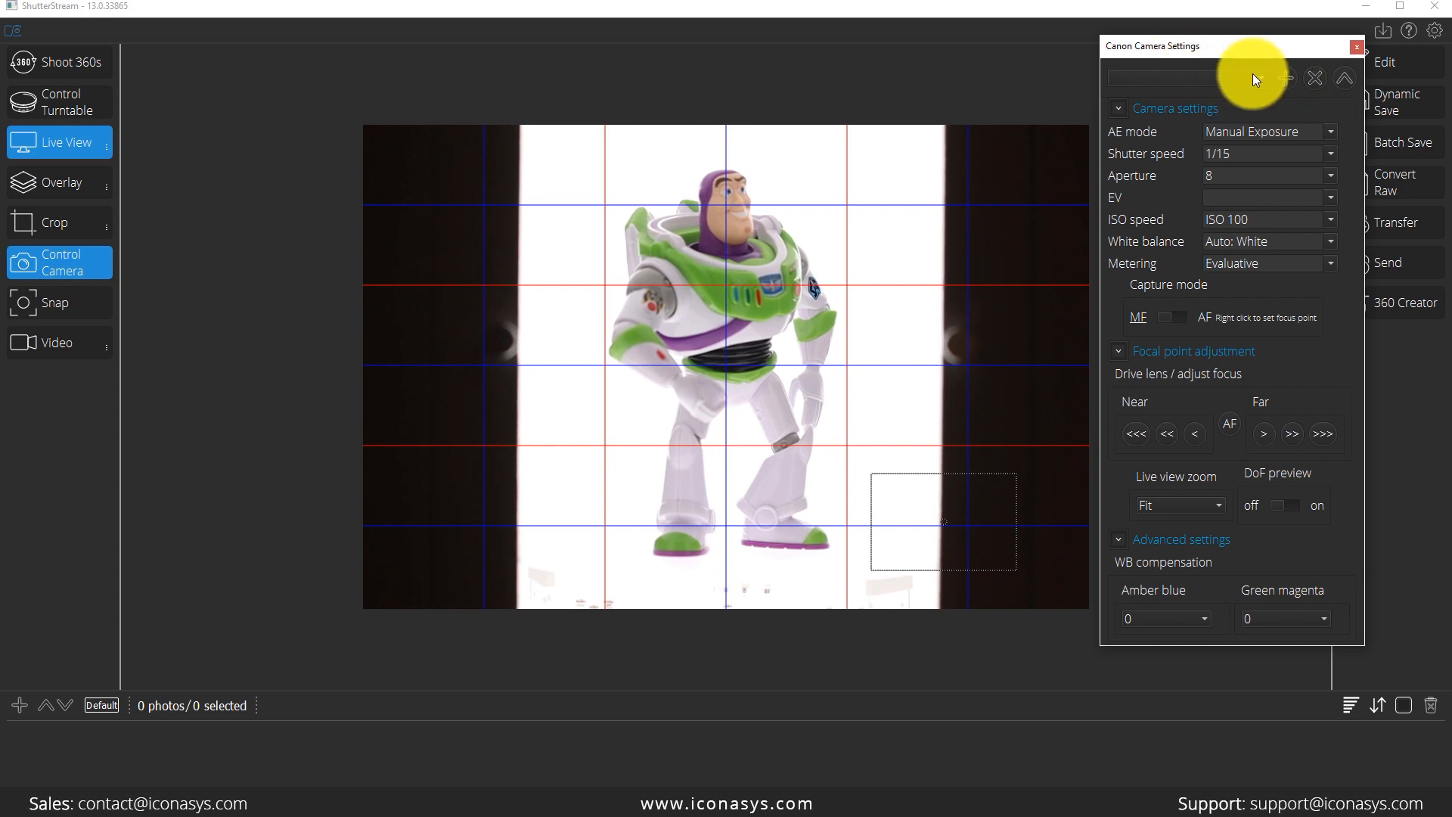
- Save the current camera settings as a new profile under the photographer's name and check it in the profile list
{"action": "left_click", "coordinate": [1286, 77]}
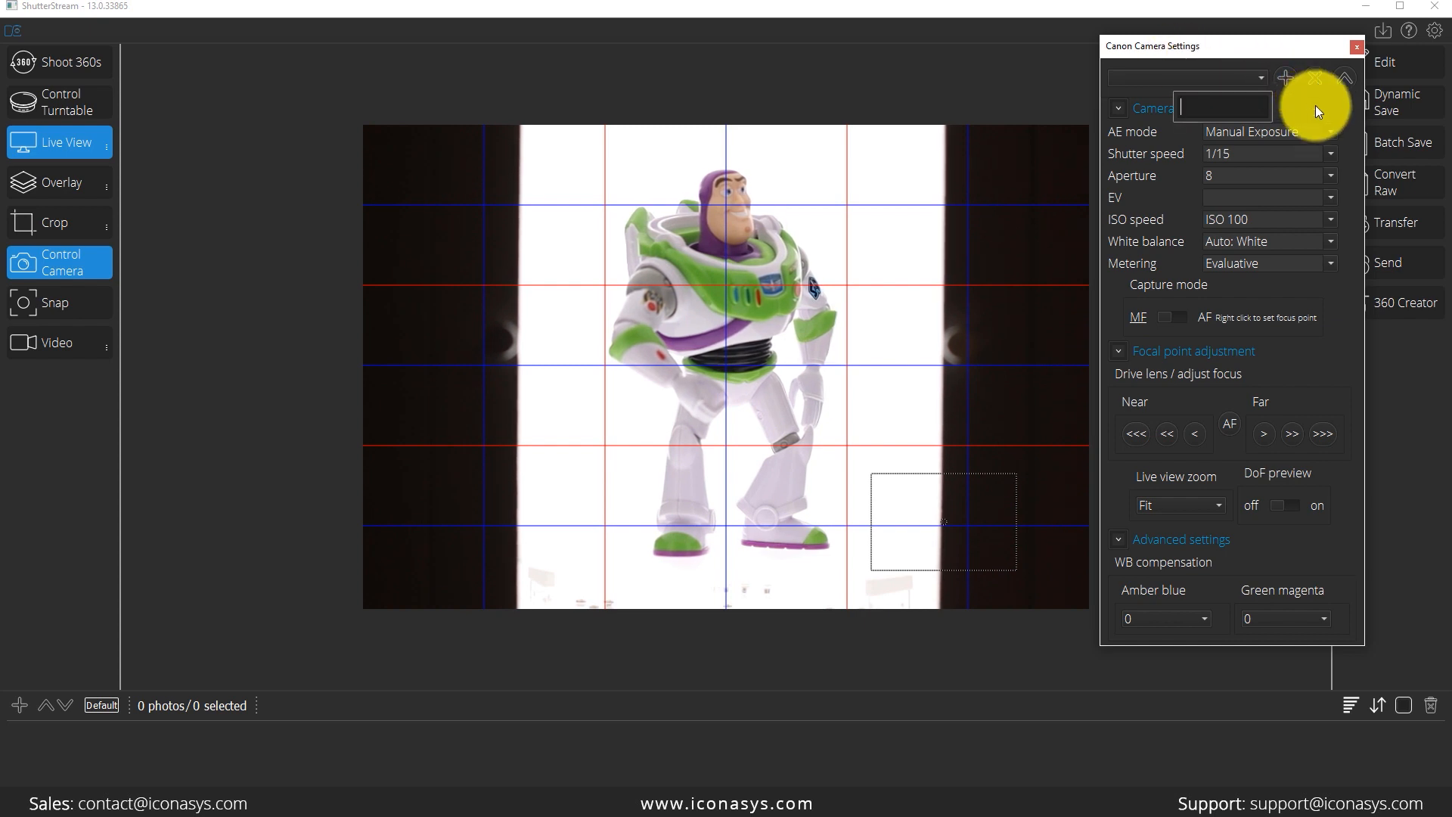
{"action": "type", "text": "Mikes Profile"}
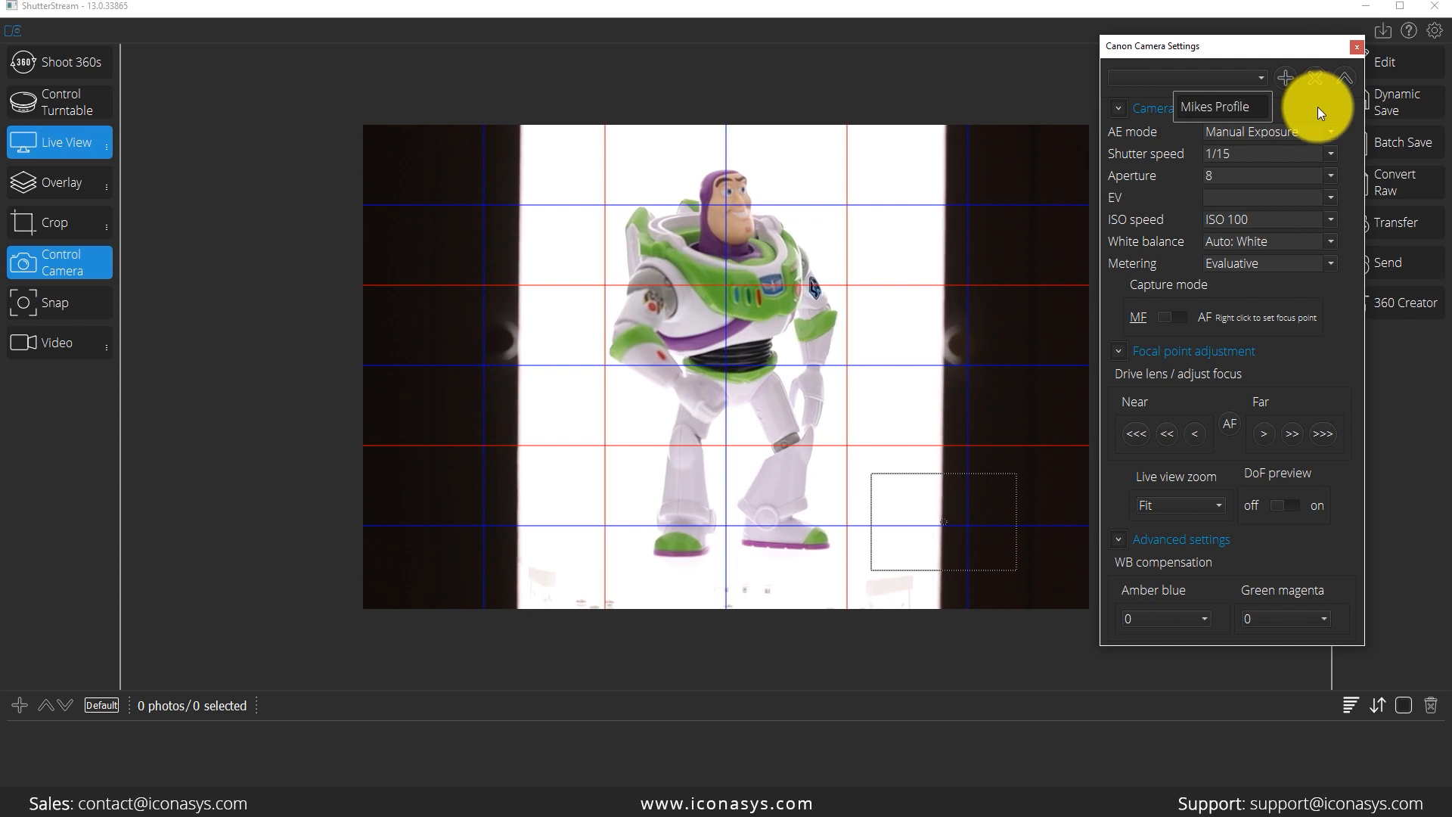
{"action": "key", "text": "Return"}
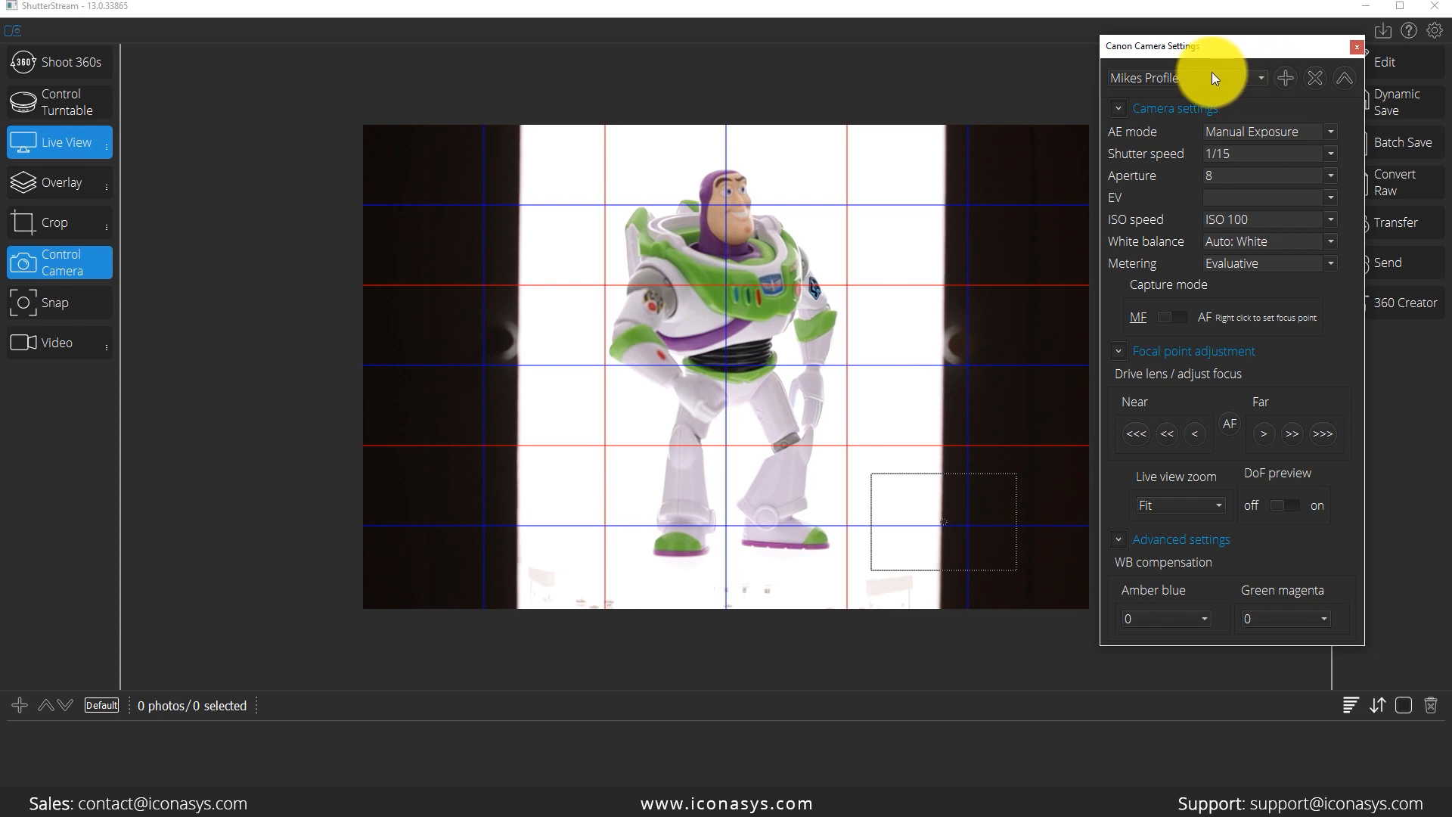
{"action": "left_click", "coordinate": [1235, 73]}
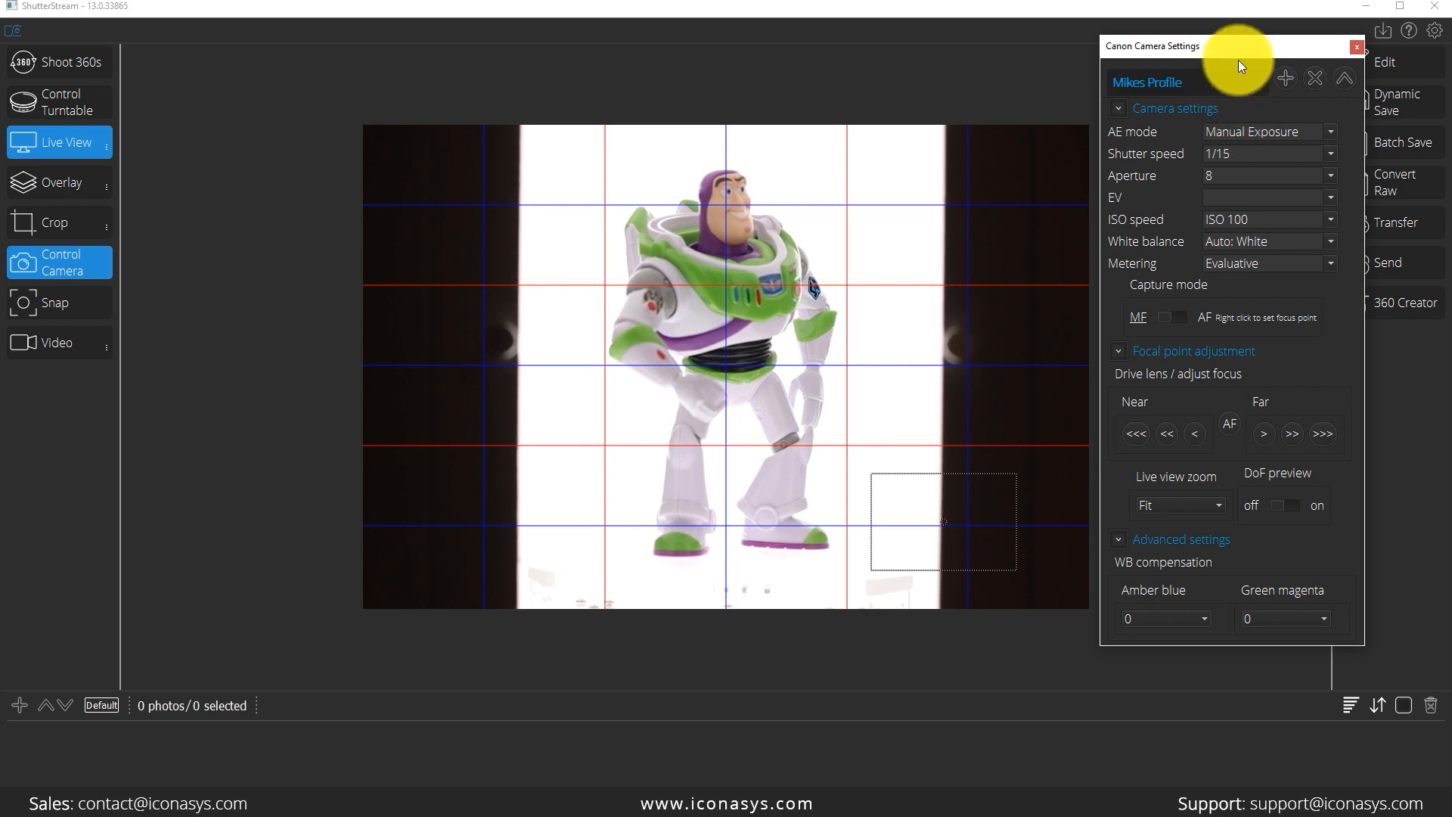
{"action": "left_click", "coordinate": [1206, 71]}
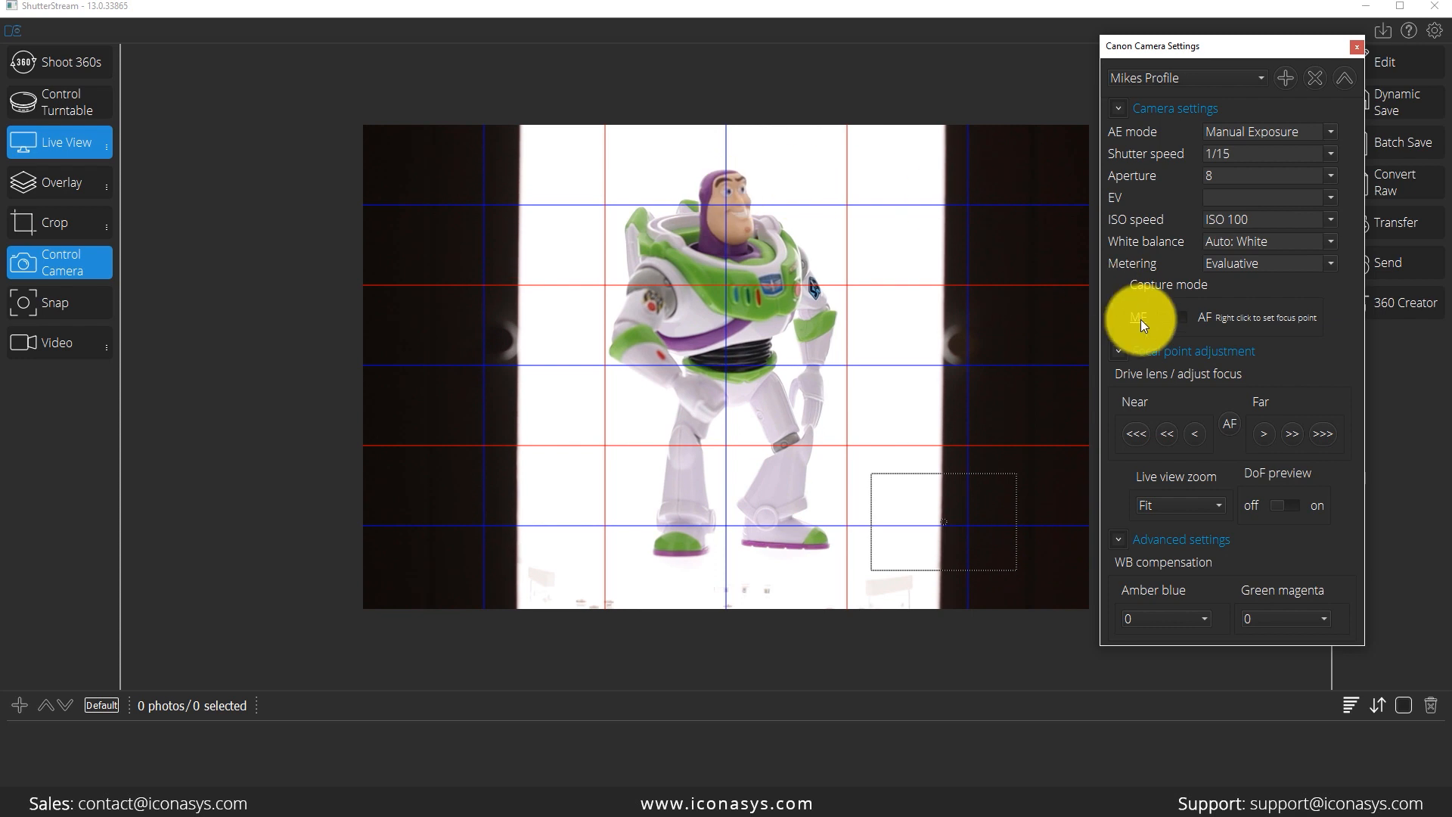
- Magnify the camera live view to x10 twice, returning it to Fit each time
{"action": "left_click", "coordinate": [1216, 506]}
{"action": "left_click", "coordinate": [1176, 562]}
{"action": "left_click", "coordinate": [1195, 505]}
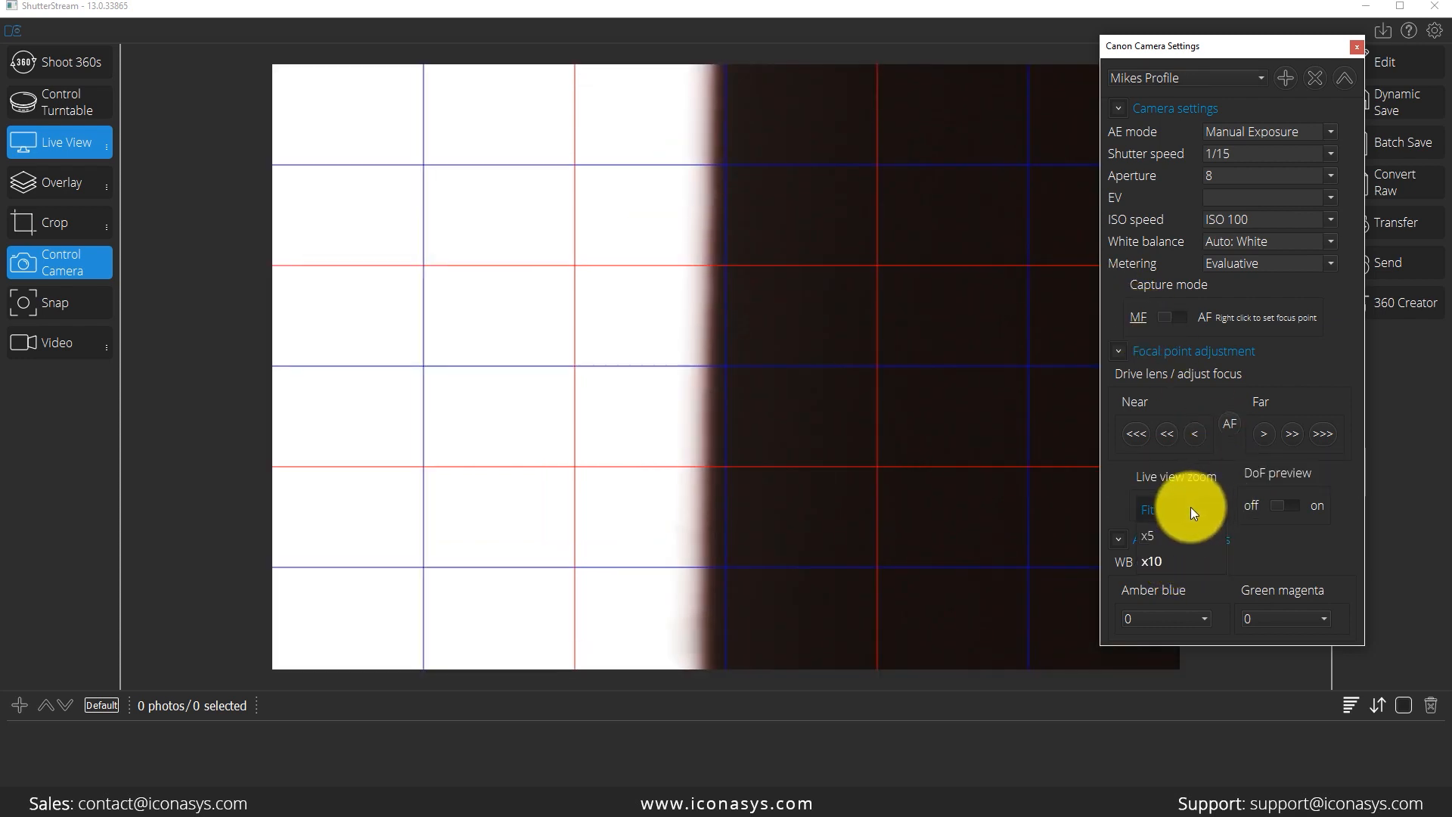
{"action": "left_click", "coordinate": [1187, 516]}
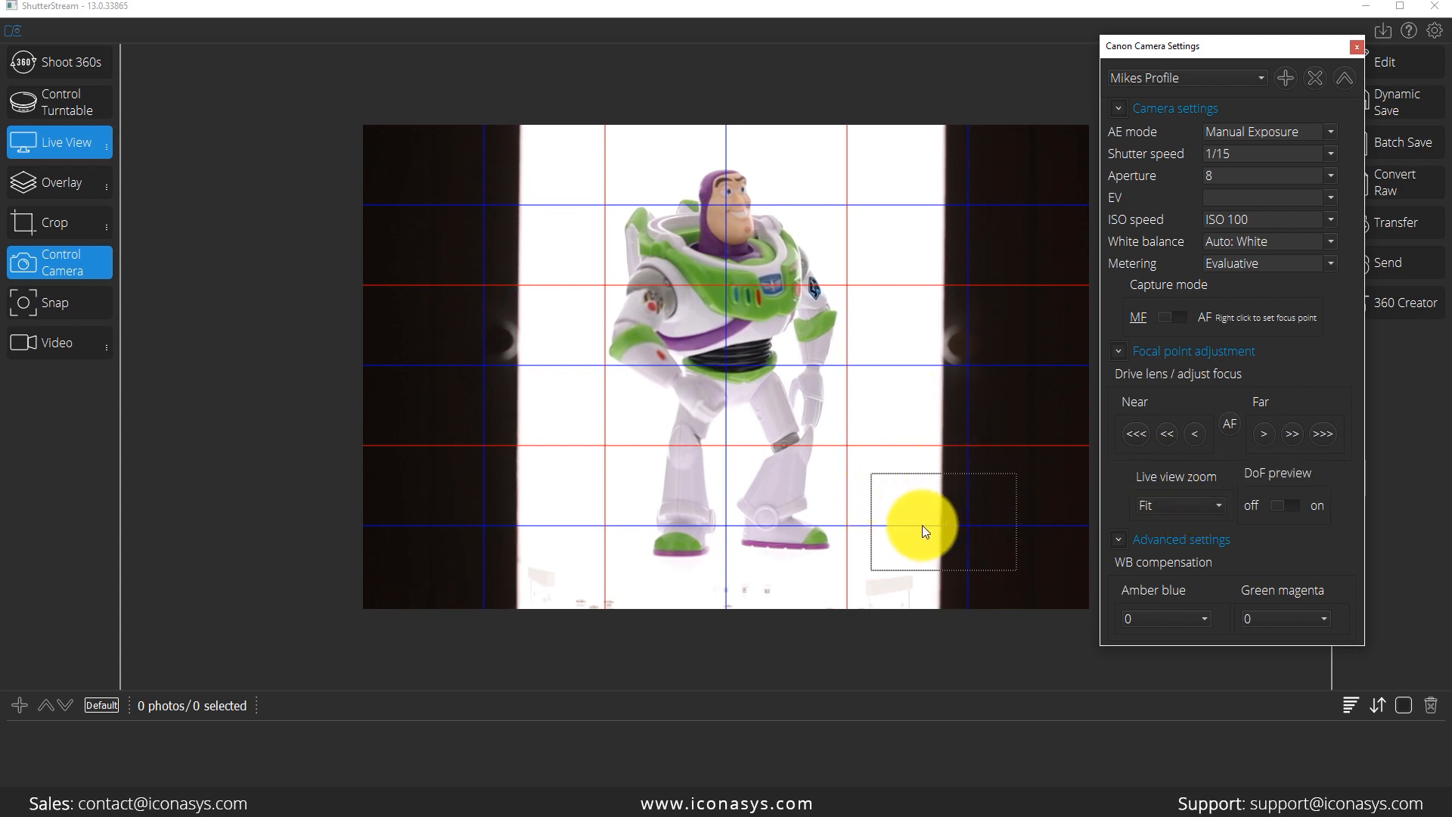
{"action": "left_click", "coordinate": [1147, 505]}
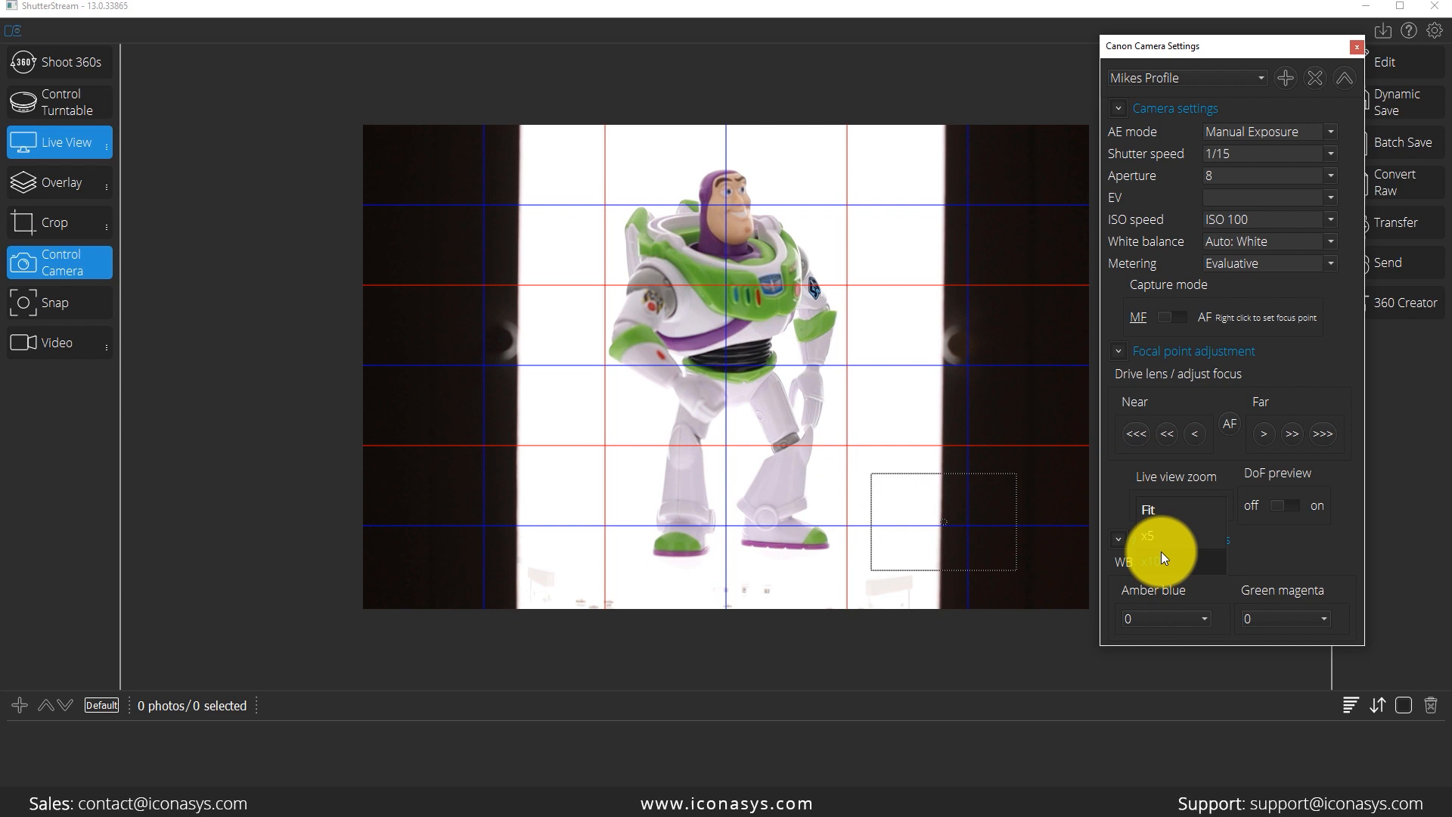
{"action": "left_click", "coordinate": [1156, 560]}
{"action": "left_click", "coordinate": [1159, 507]}
{"action": "left_click", "coordinate": [1163, 514]}
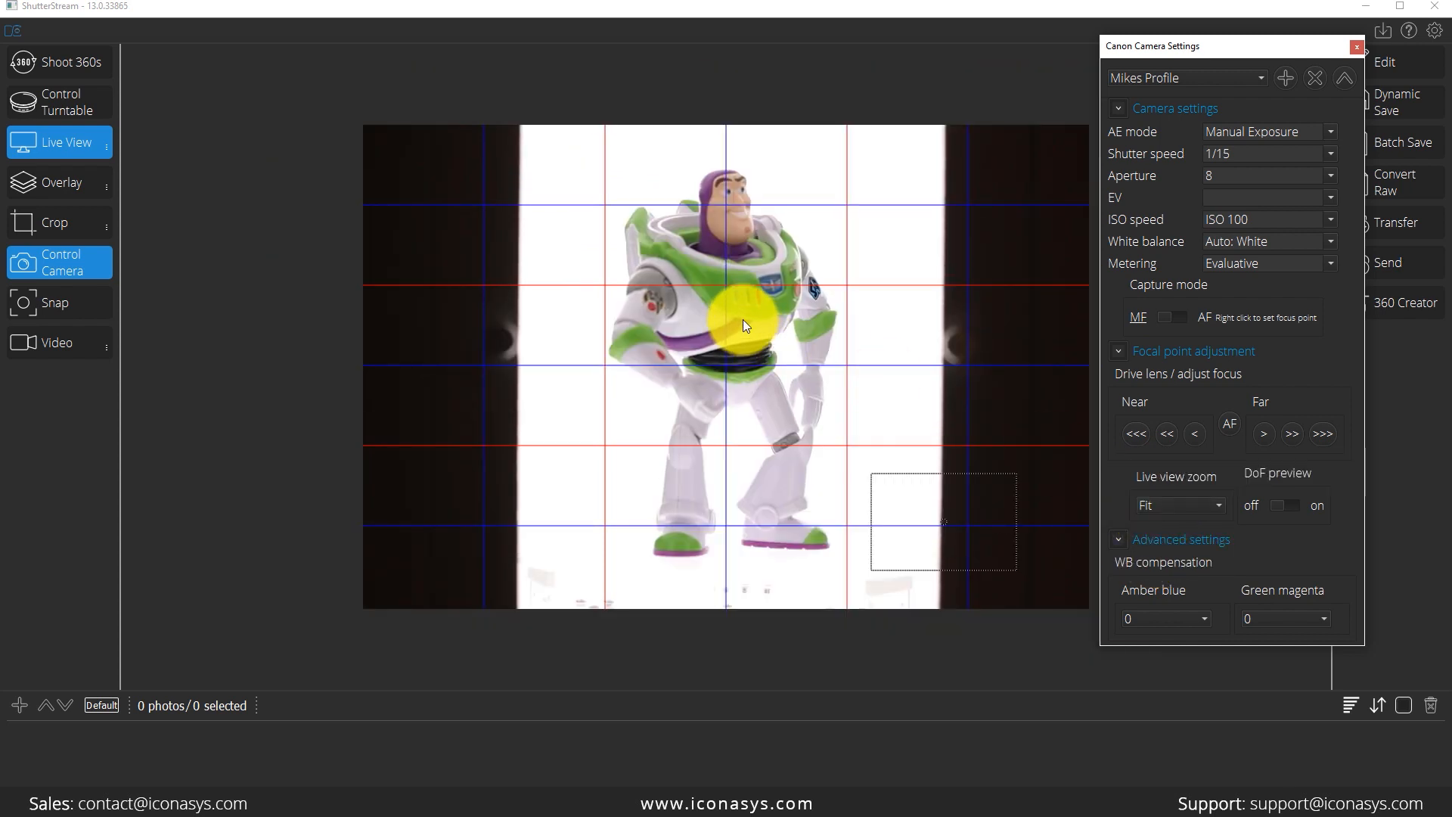
- Set the focus point on the figure's collar and zoom the live view to x10
{"action": "right_click", "coordinate": [719, 253]}
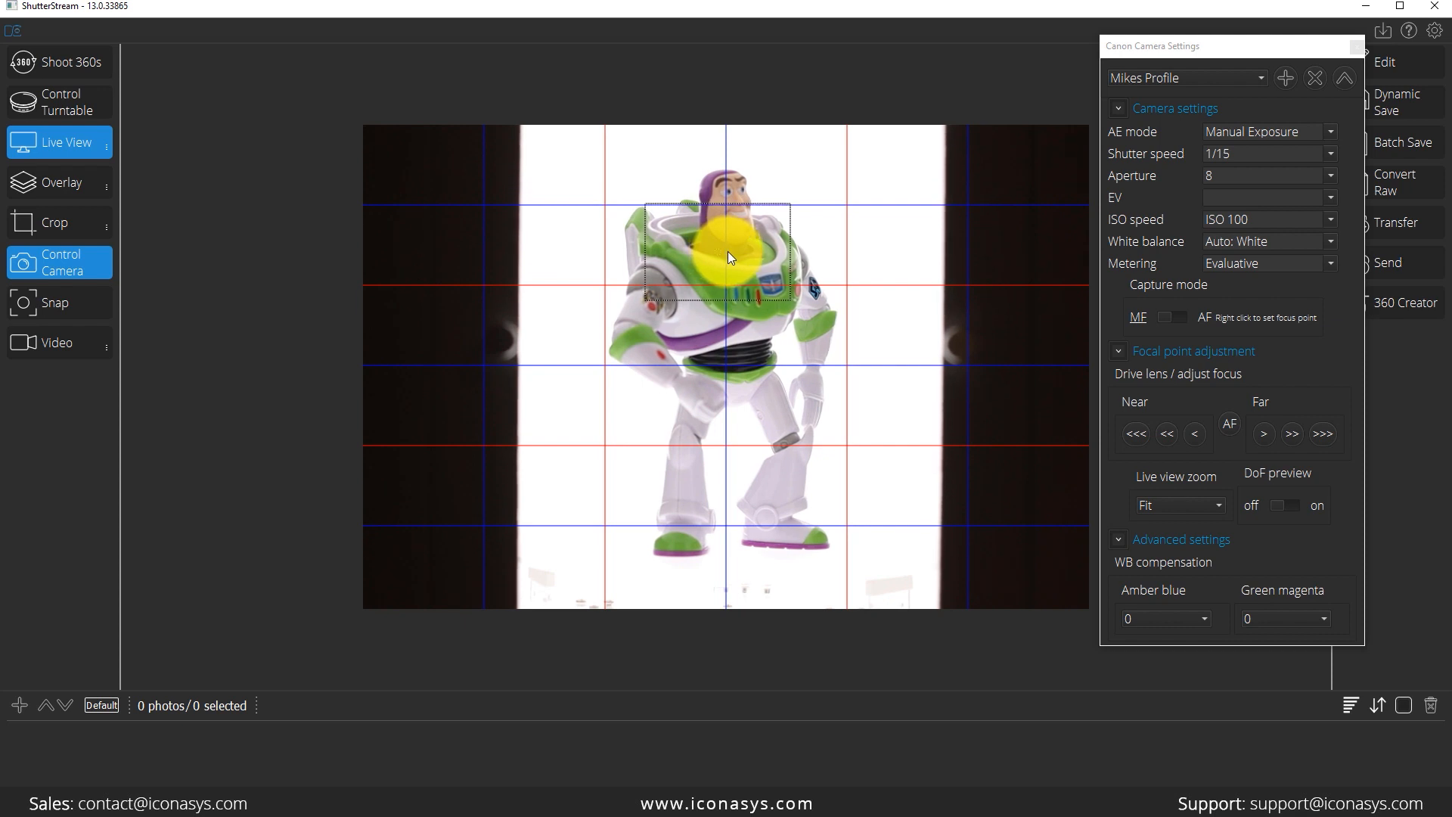
{"action": "left_click", "coordinate": [1189, 505]}
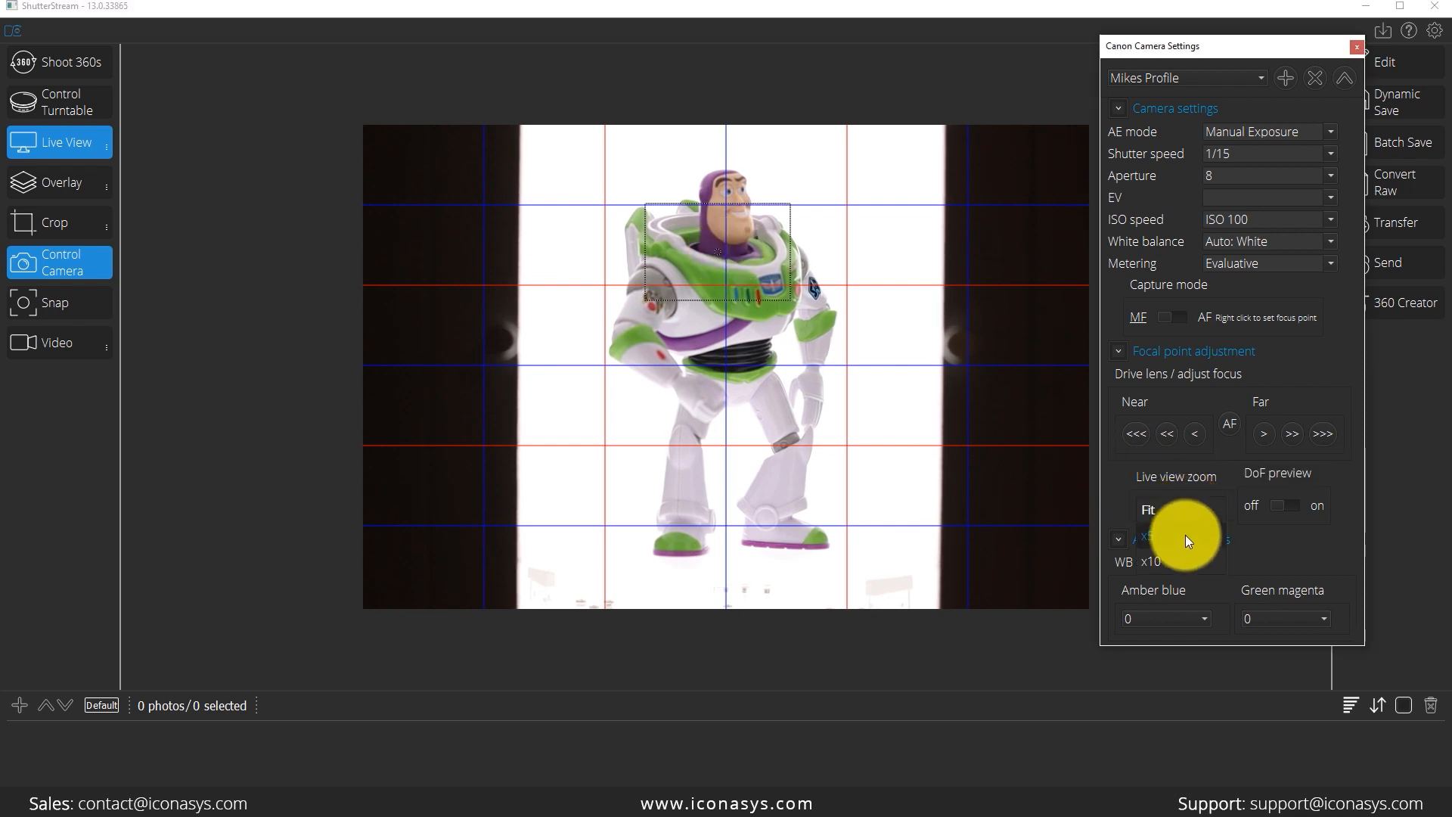
{"action": "left_click", "coordinate": [1178, 561]}
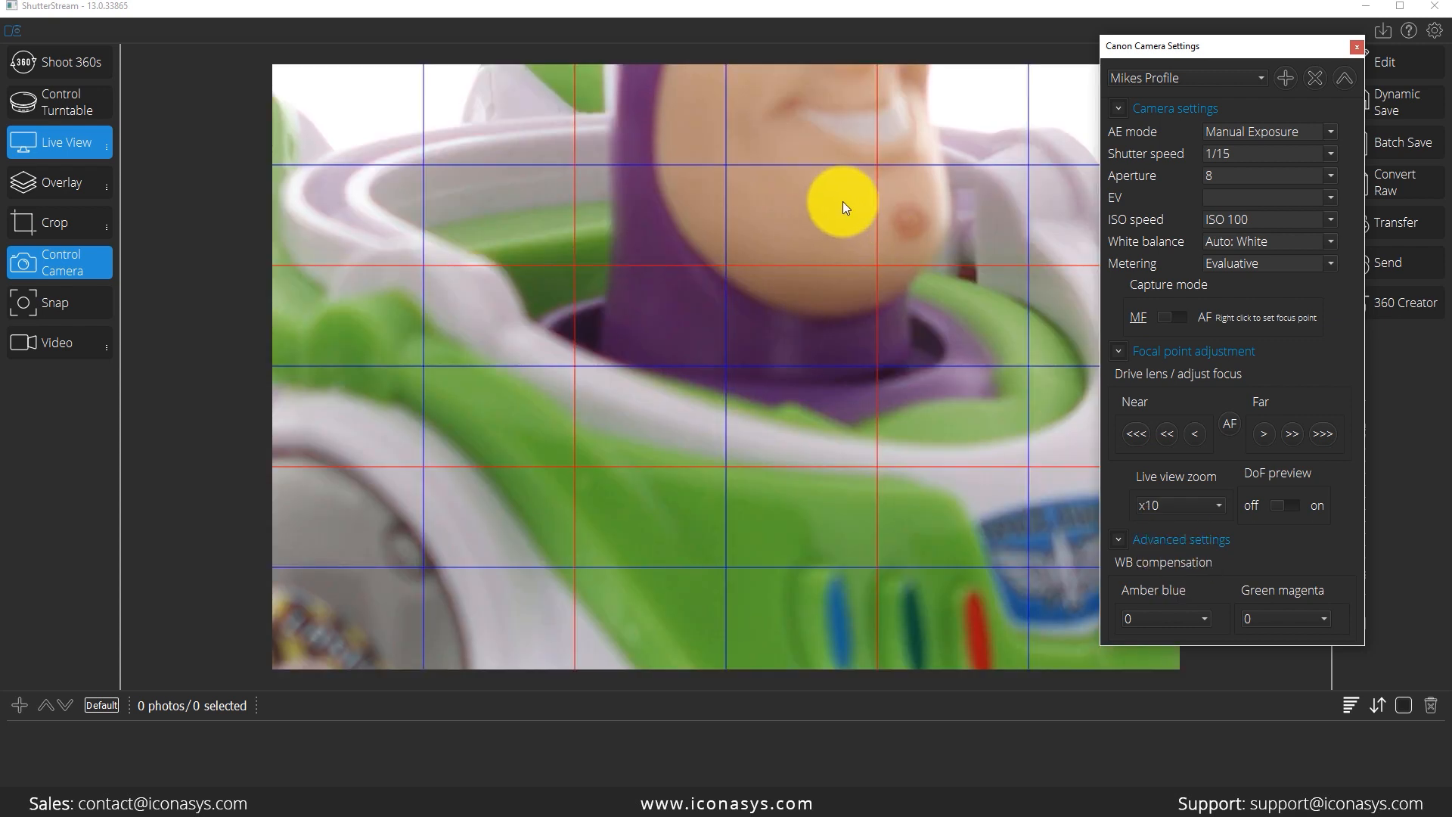
- Drive the lens focus far and near in medium steps to sharpen the figure's chin and collar
{"action": "left_click", "coordinate": [1292, 440]}
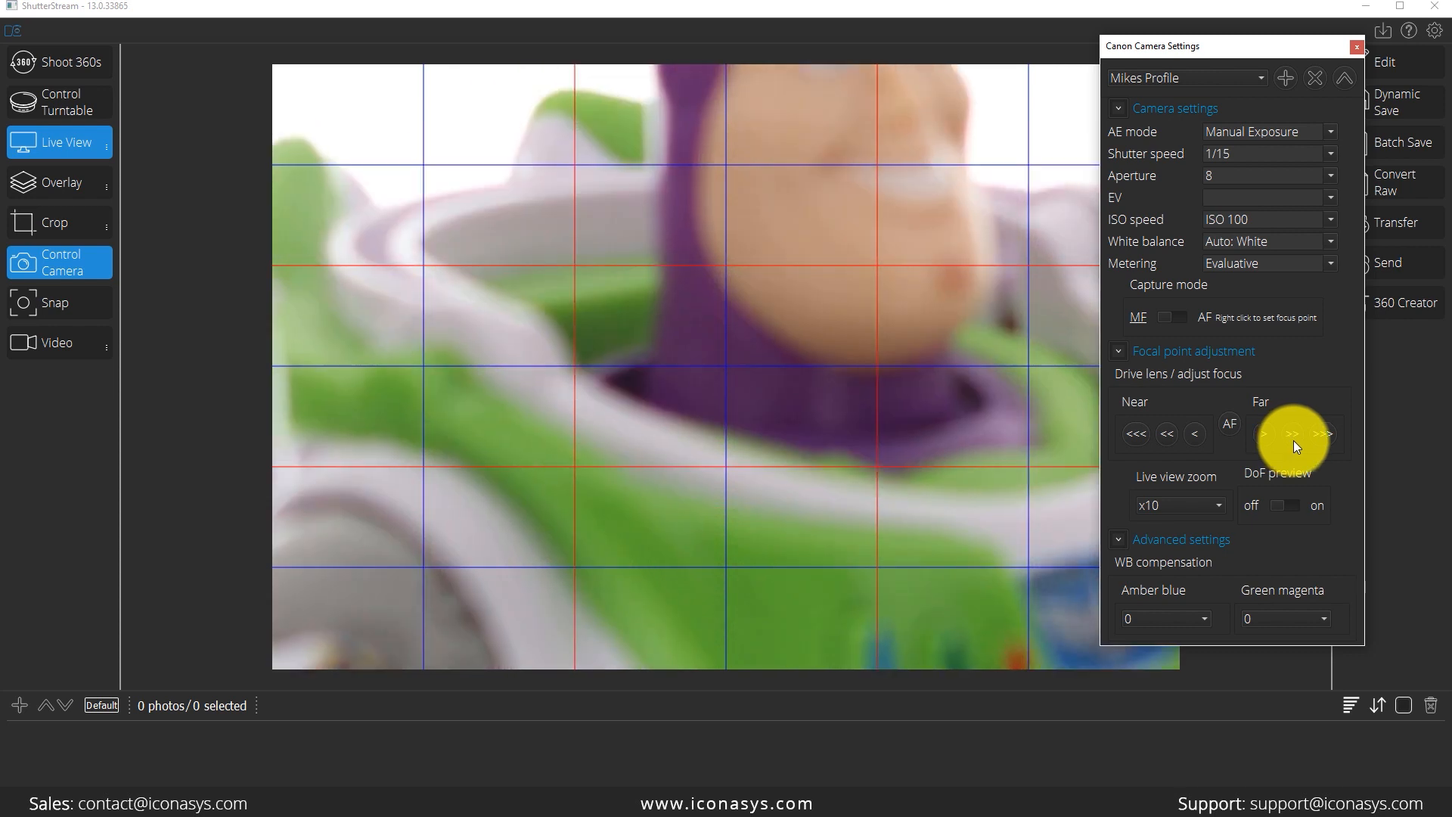
{"action": "left_click", "coordinate": [1290, 434]}
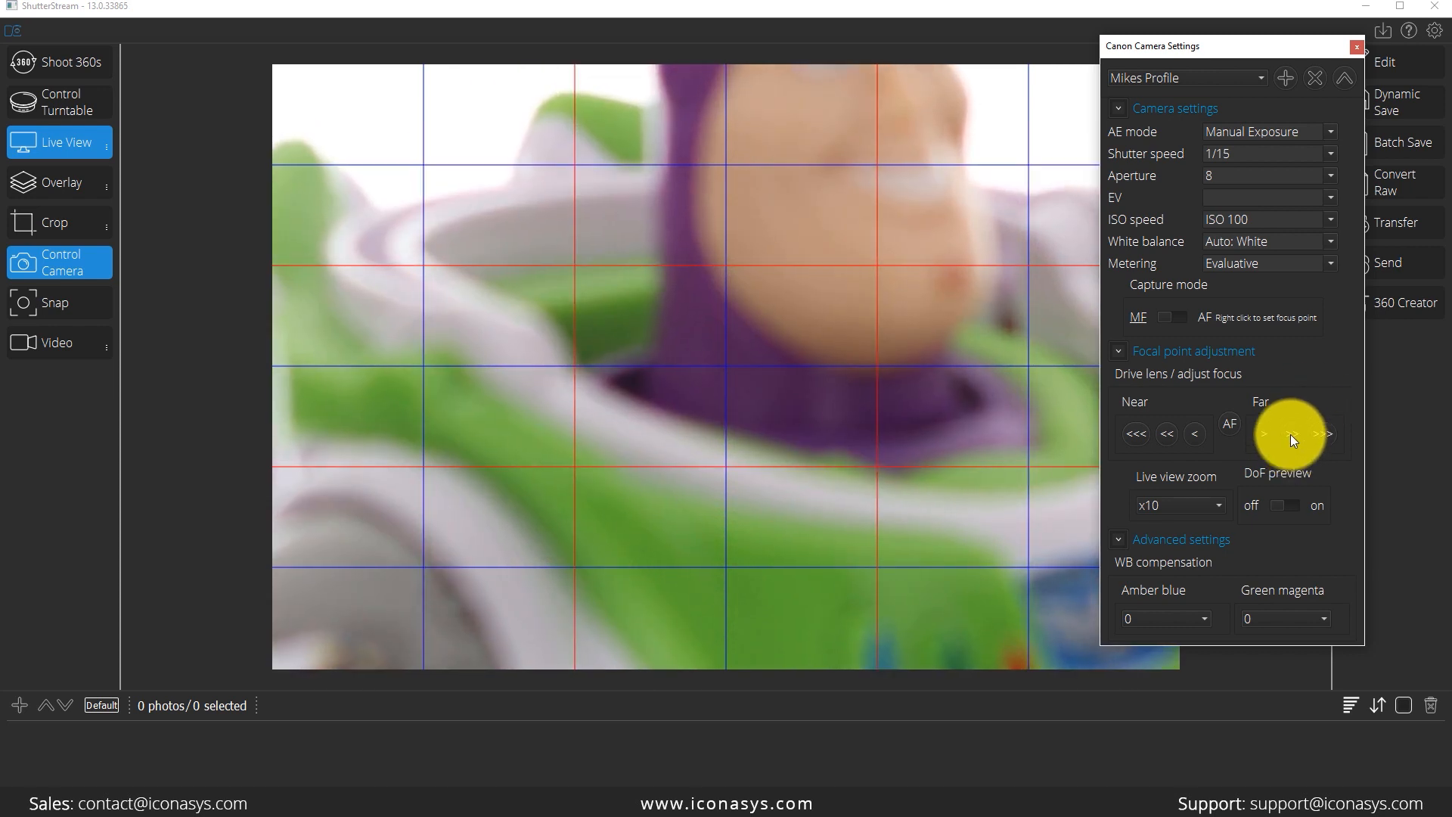
{"action": "left_click", "coordinate": [1166, 432]}
{"action": "left_click", "coordinate": [1163, 438]}
{"action": "left_click", "coordinate": [1165, 436]}
{"action": "left_click", "coordinate": [1165, 435]}
{"action": "left_click", "coordinate": [1164, 435]}
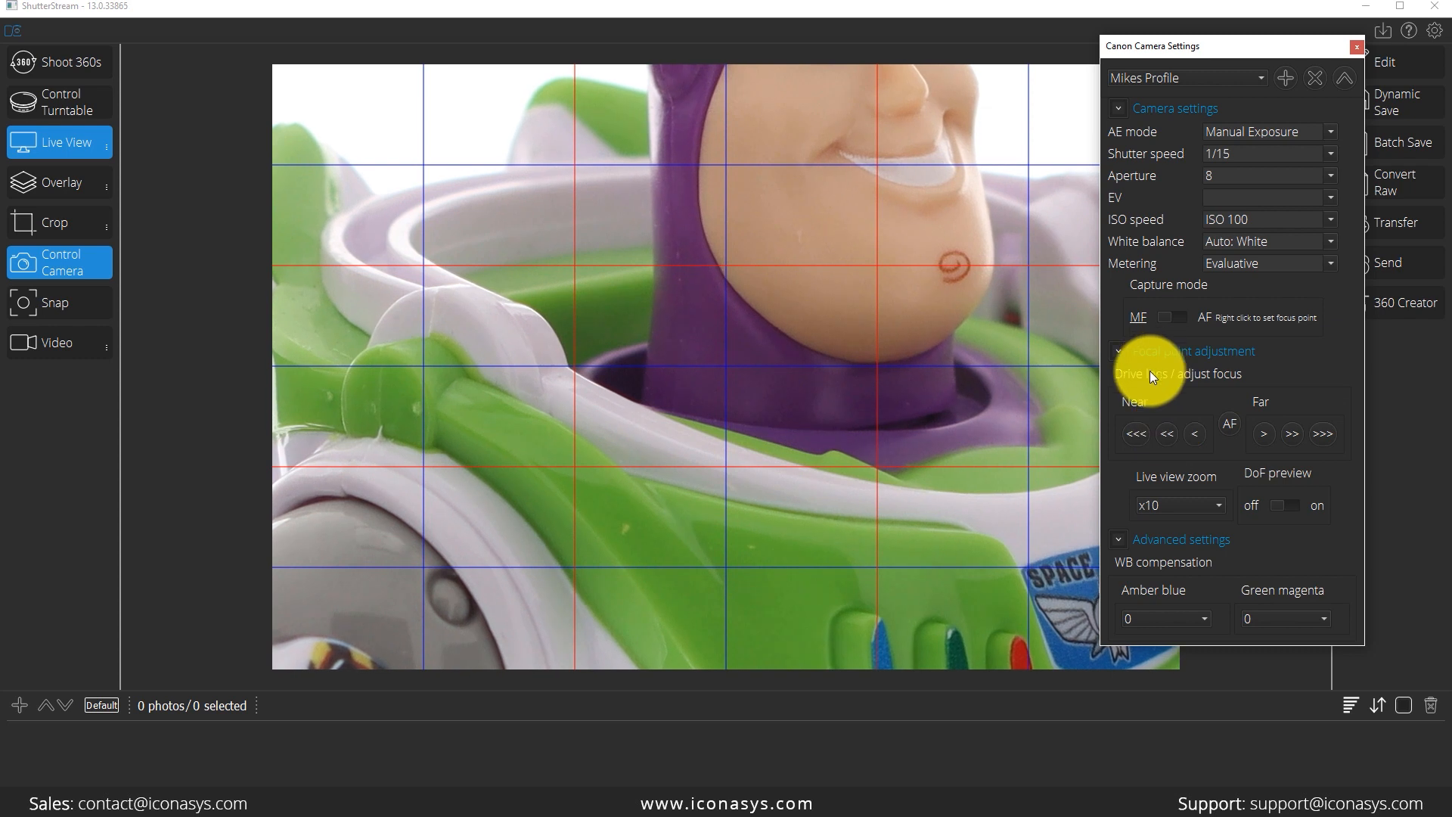
{"action": "left_click", "coordinate": [1165, 434]}
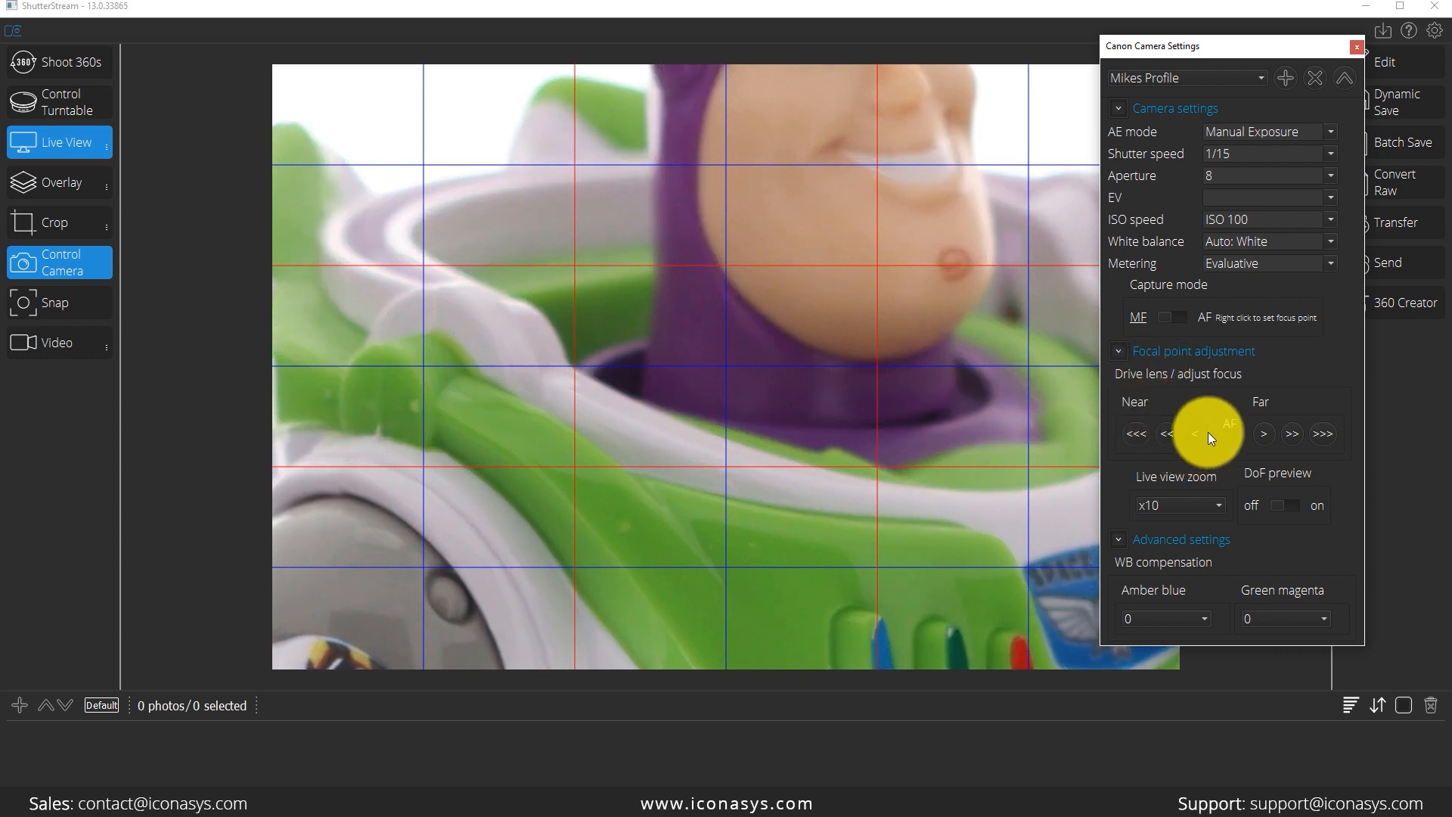
{"action": "left_click", "coordinate": [1291, 434]}
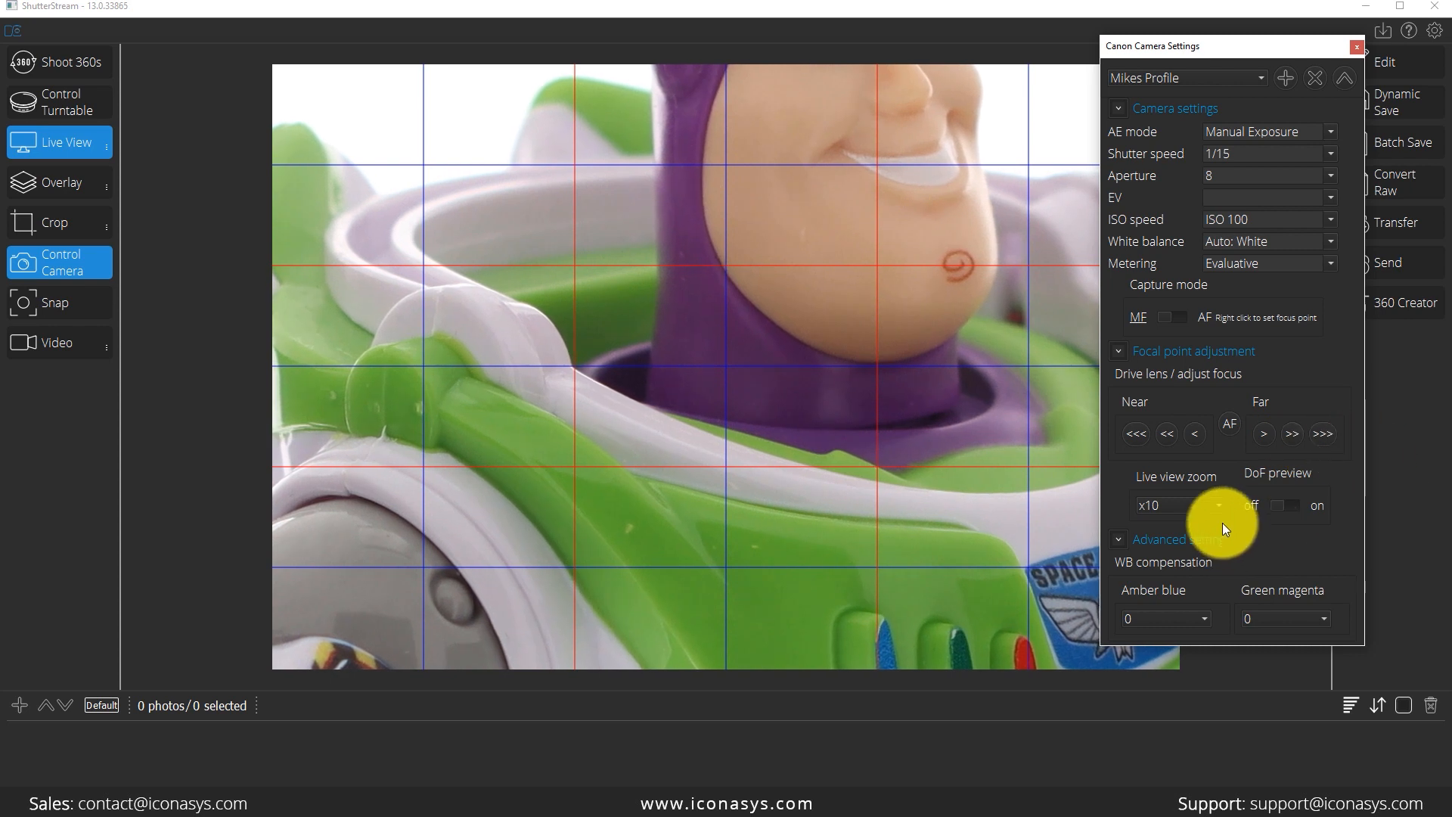
- Return the live view zoom to Fit and close the camera settings
{"action": "left_click", "coordinate": [1192, 506]}
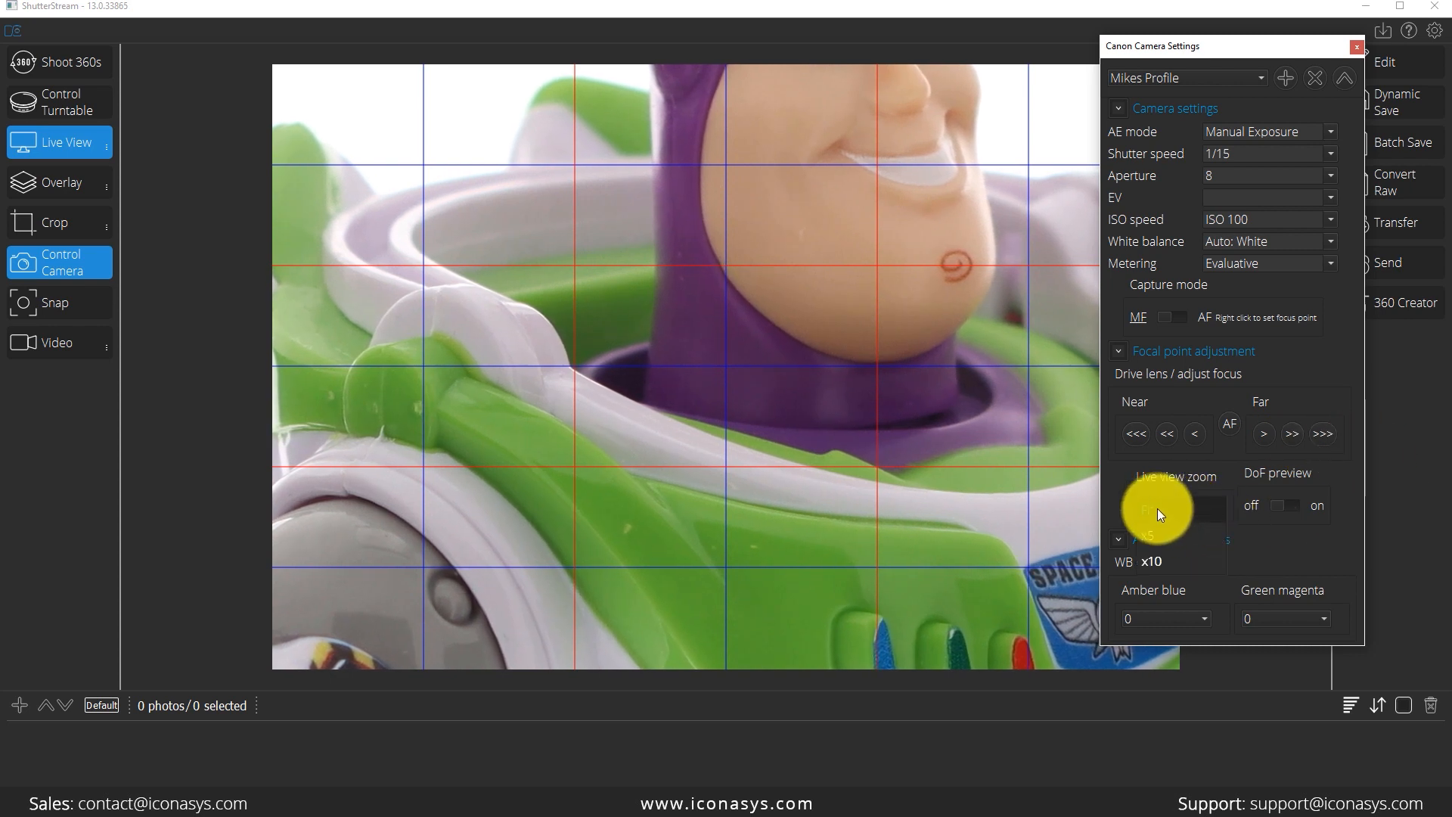
{"action": "left_click", "coordinate": [1157, 508]}
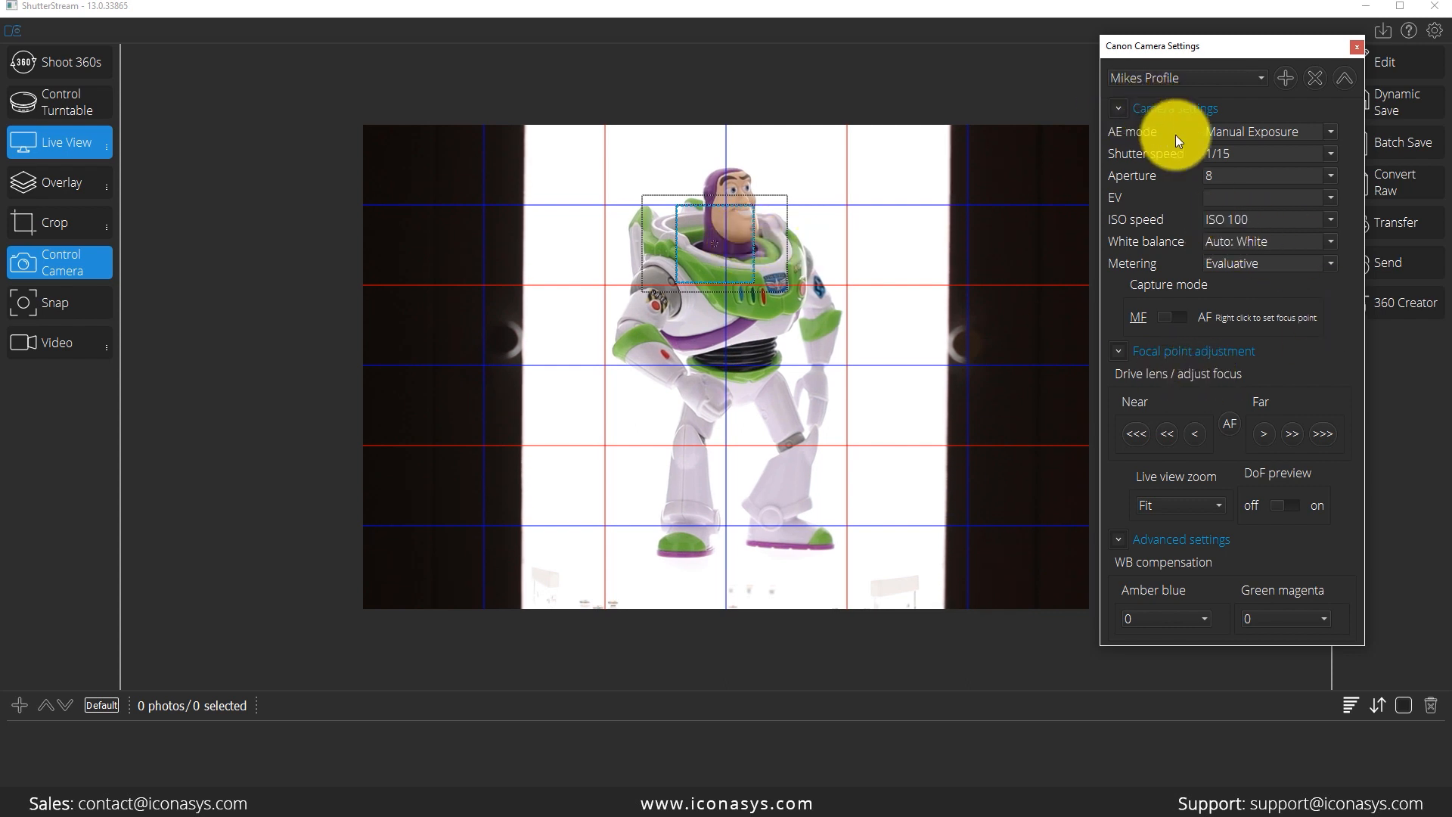
{"action": "left_click", "coordinate": [1355, 47]}
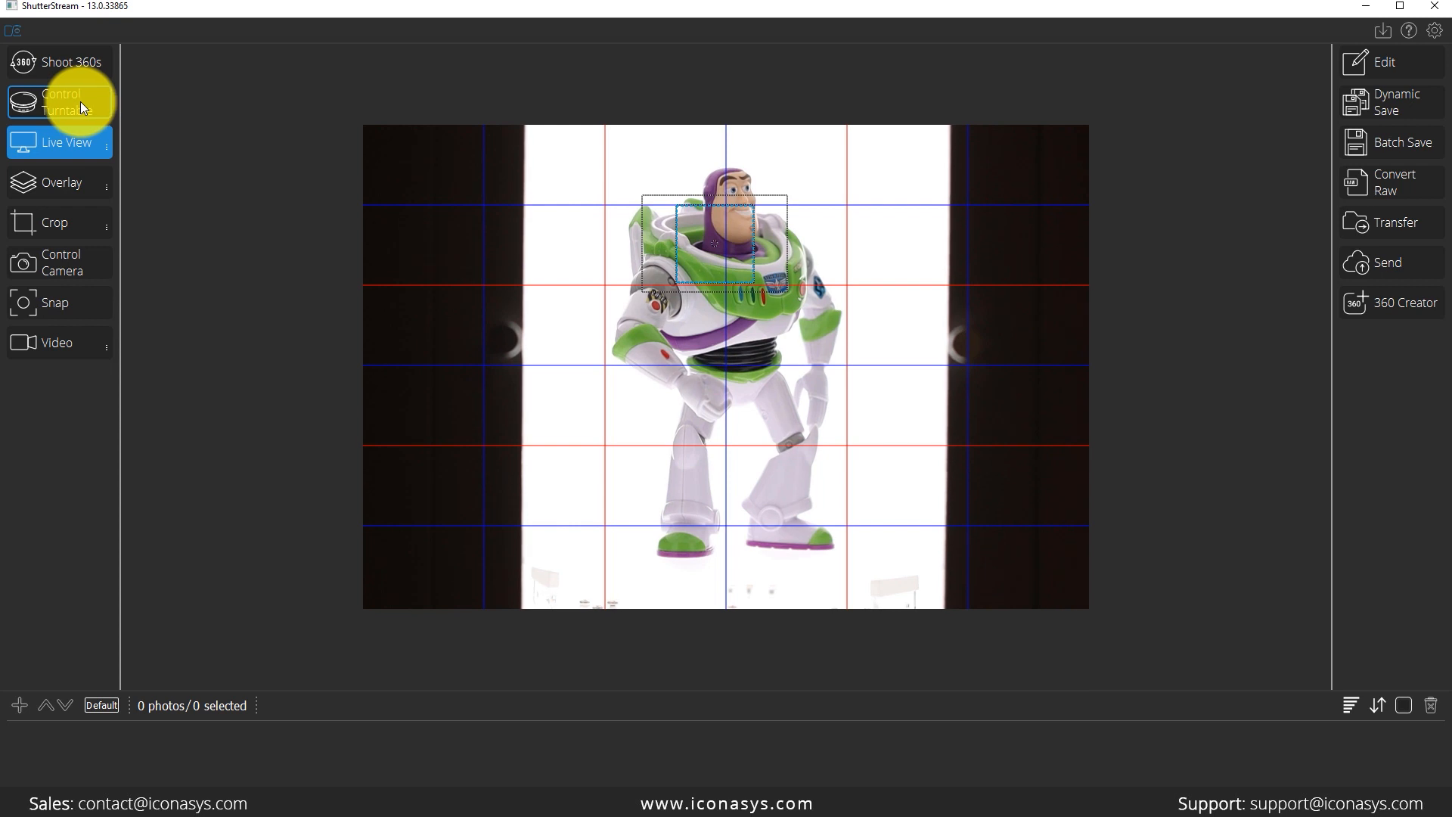
- Open the turntable settings, review the basic speed and movement controls, and close them
{"action": "left_click", "coordinate": [39, 95]}
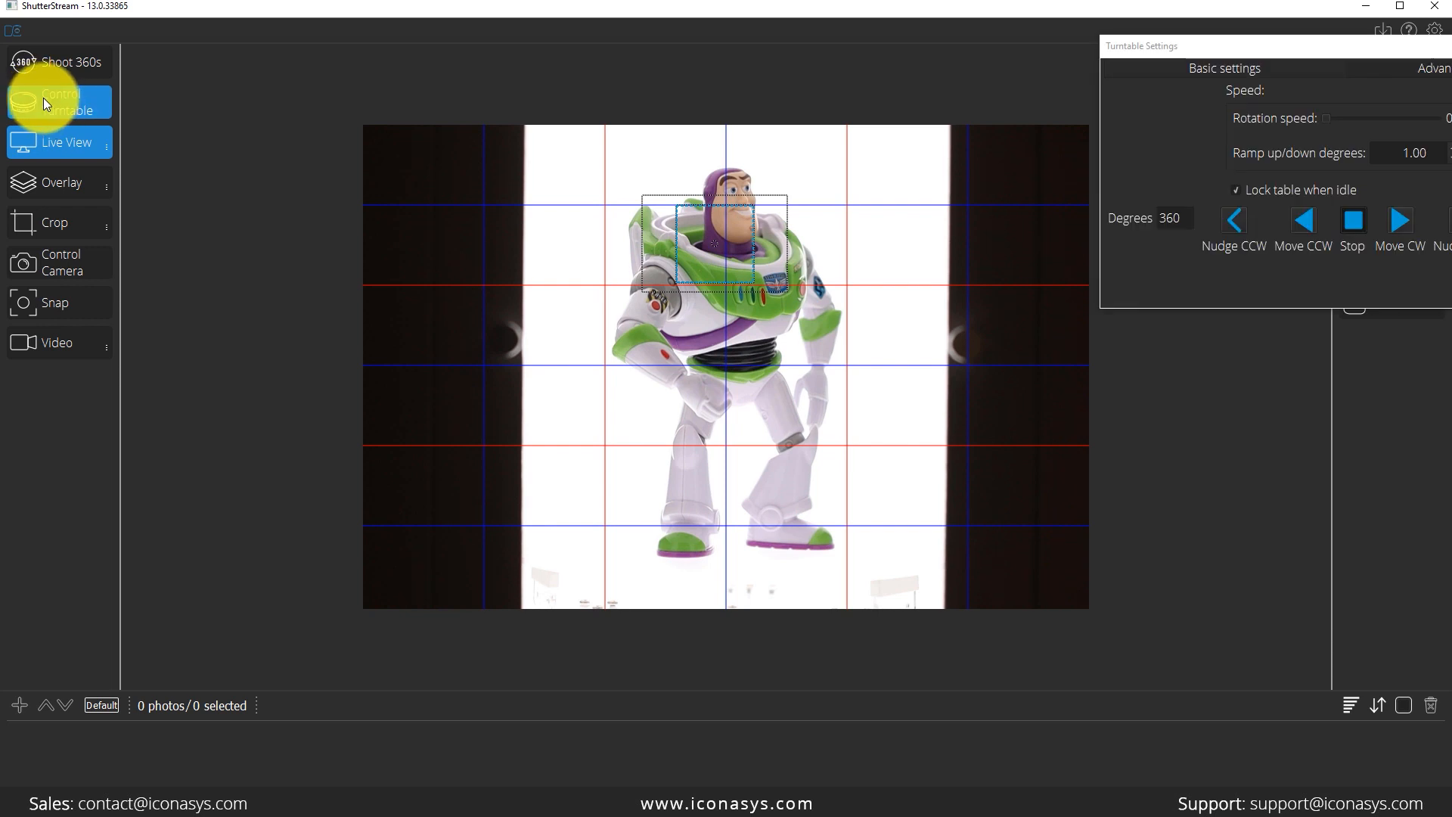
{"action": "left_click_drag", "start_coordinate": [1196, 44], "coordinate": [1044, 25]}
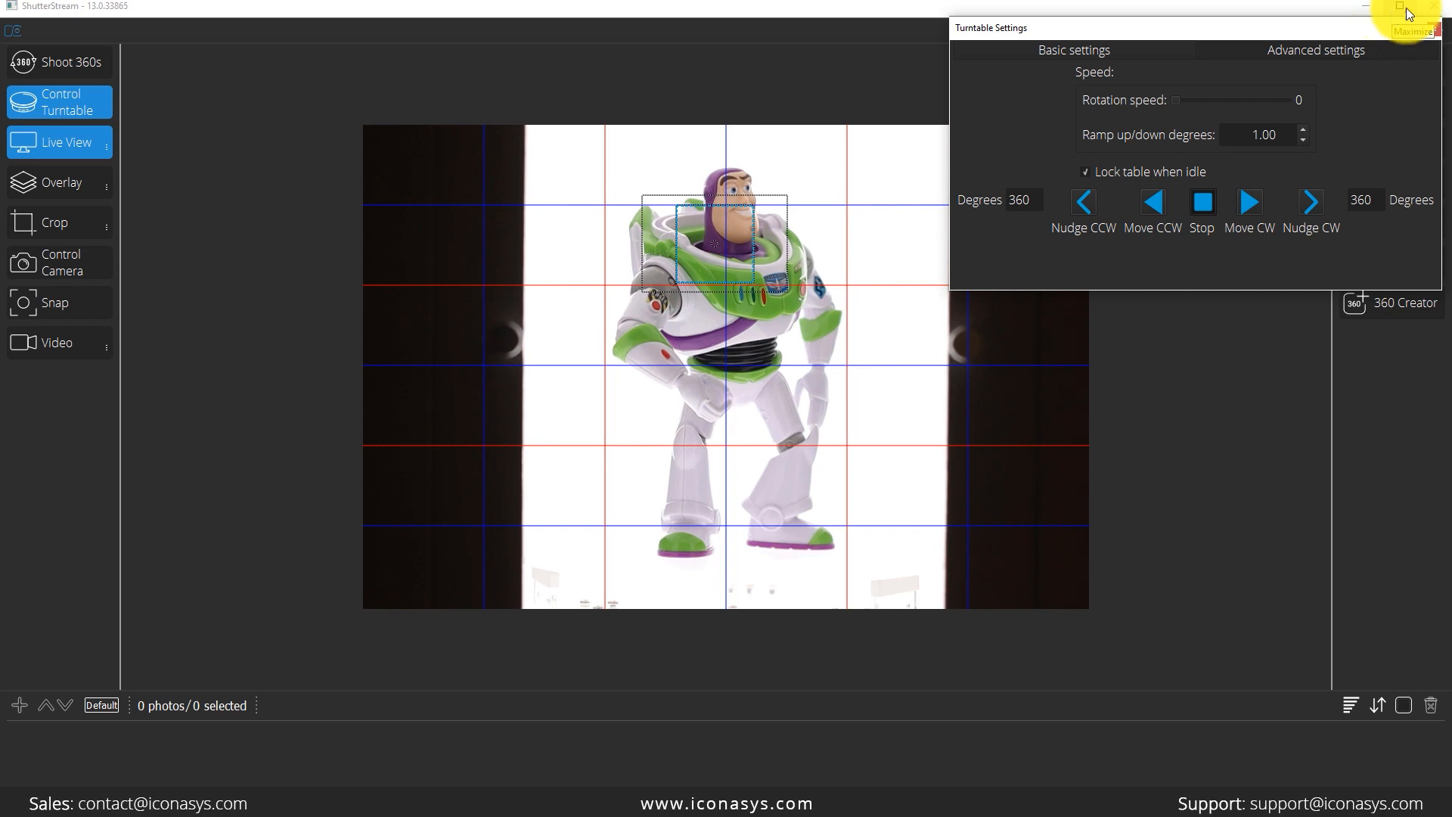
{"action": "left_click", "coordinate": [1435, 29]}
- Review the available turntable models and confirm Iconasys Lumi Cube as the turntable
{"action": "left_click", "coordinate": [1435, 31]}
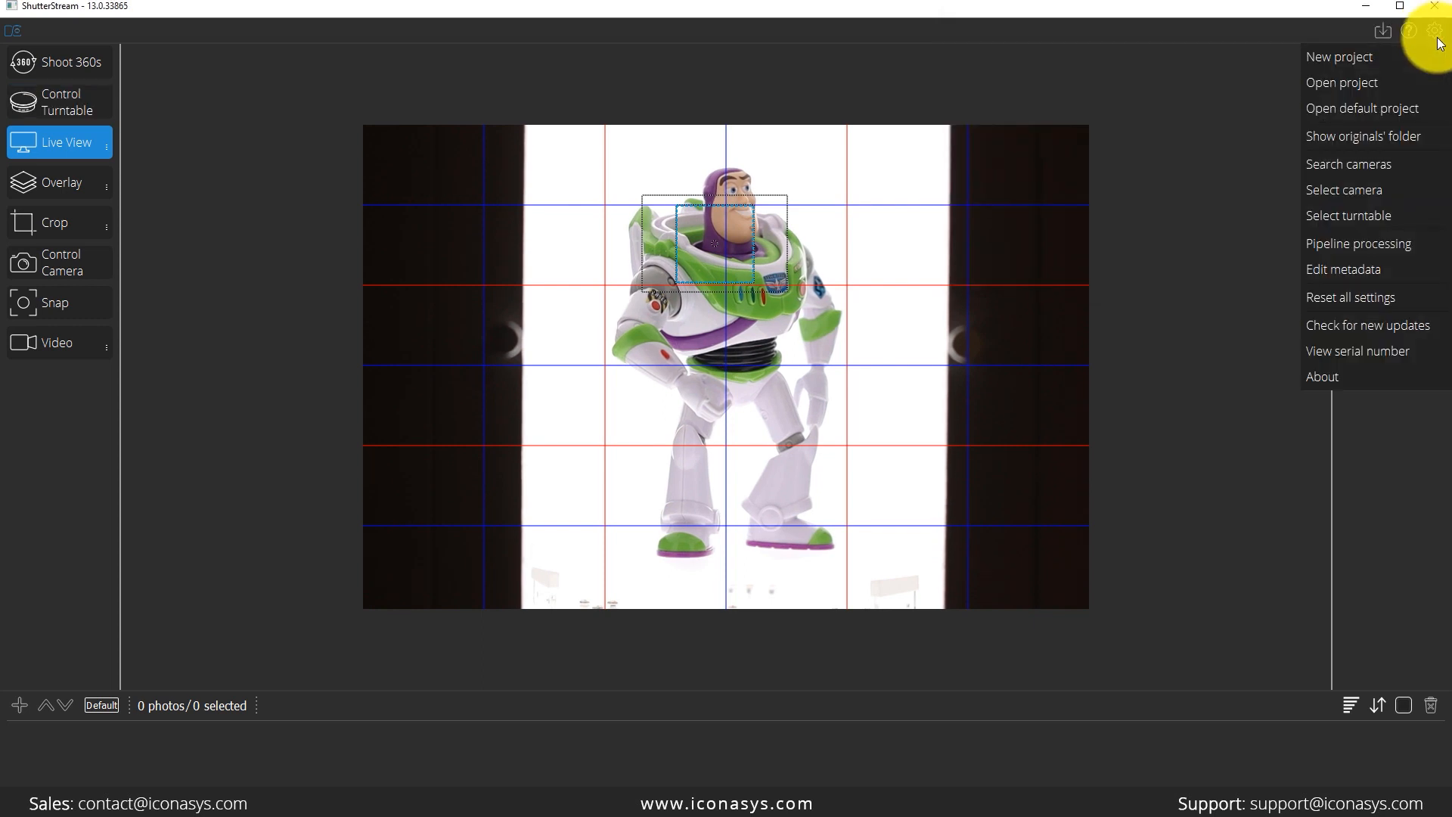
{"action": "left_click", "coordinate": [1373, 218]}
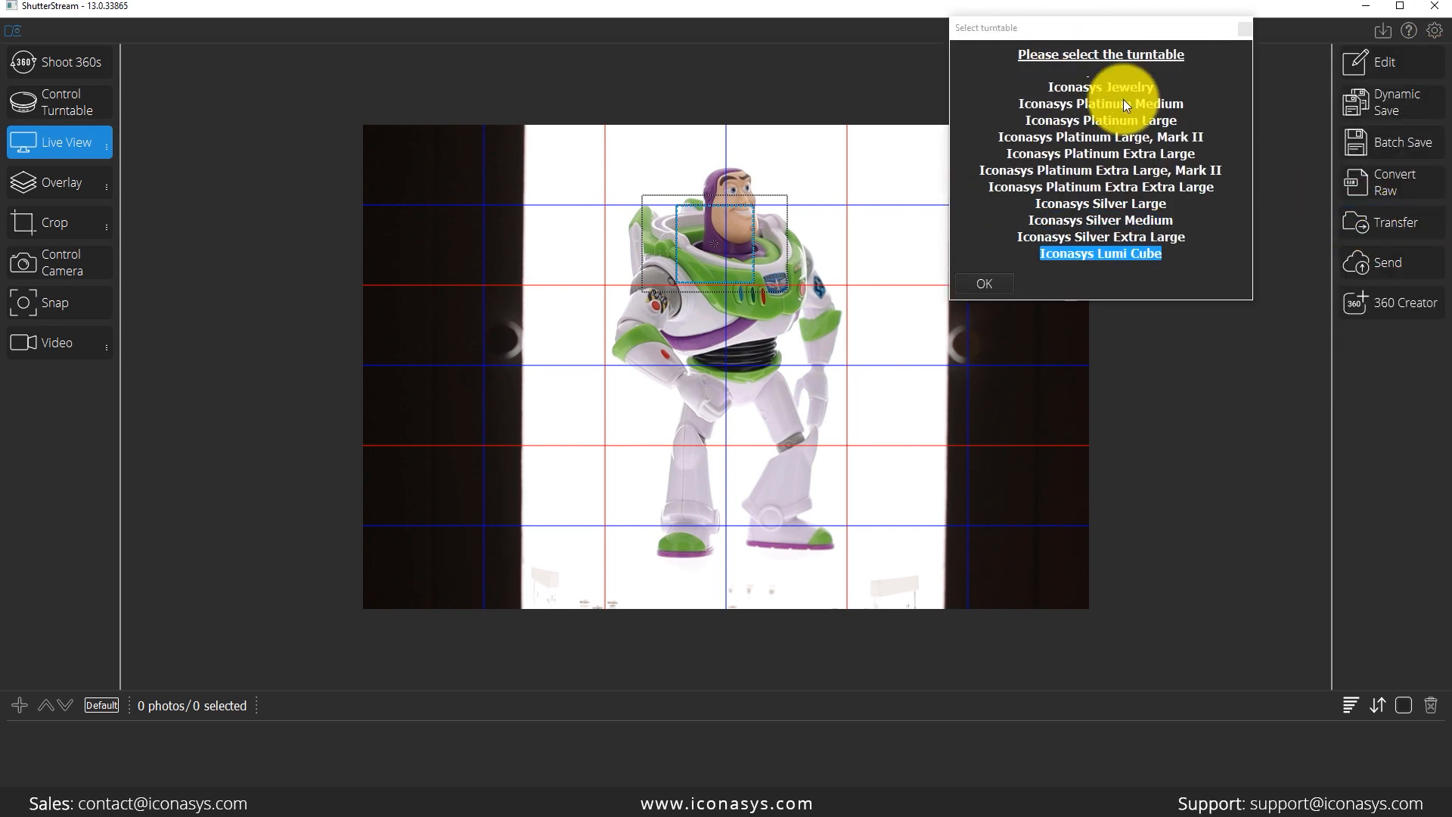
{"action": "scroll", "coordinate": [1132, 194], "scroll_direction": "up", "scroll_amount": 2}
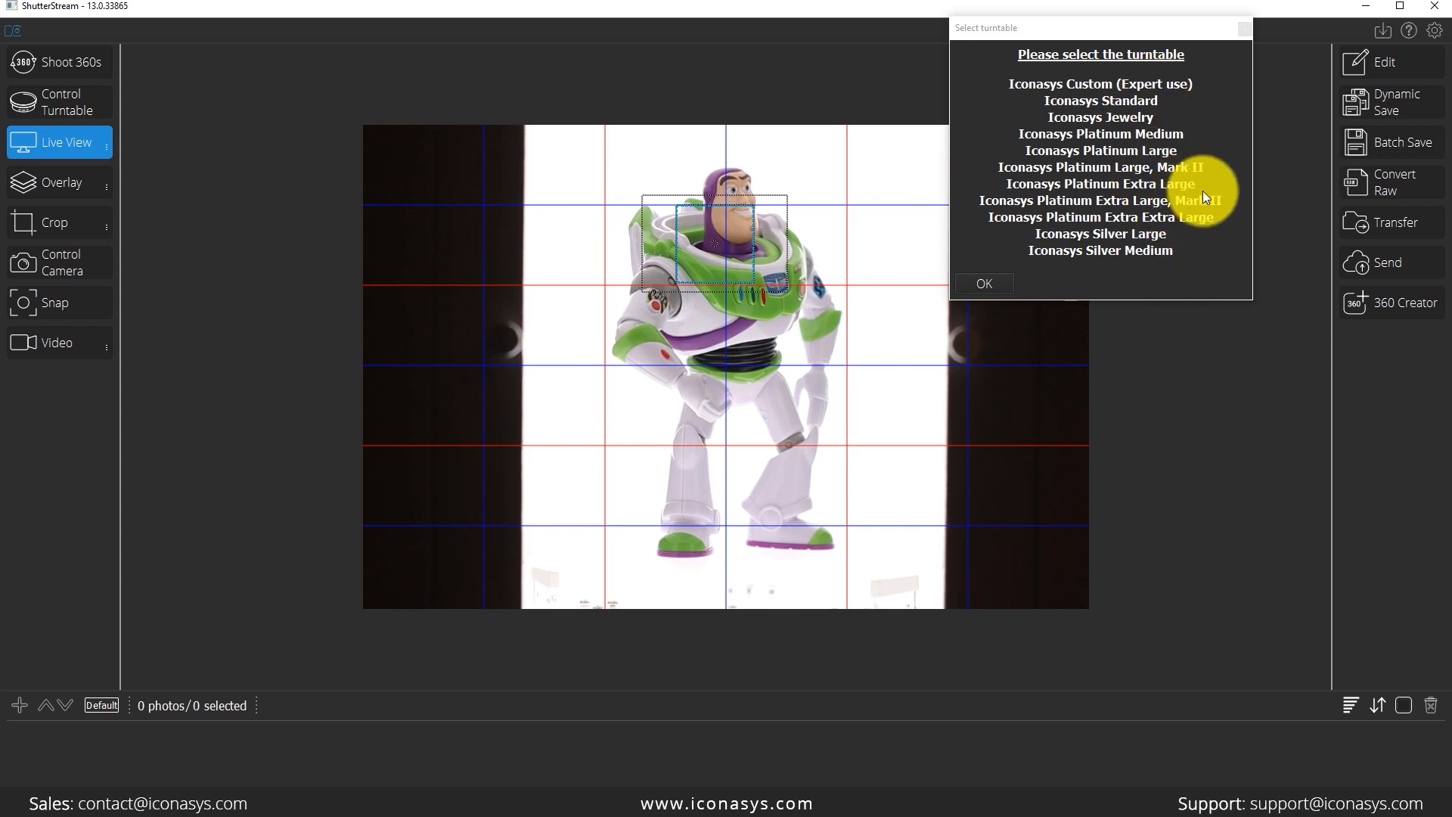
{"action": "scroll", "coordinate": [1197, 197], "scroll_direction": "down", "scroll_amount": 2}
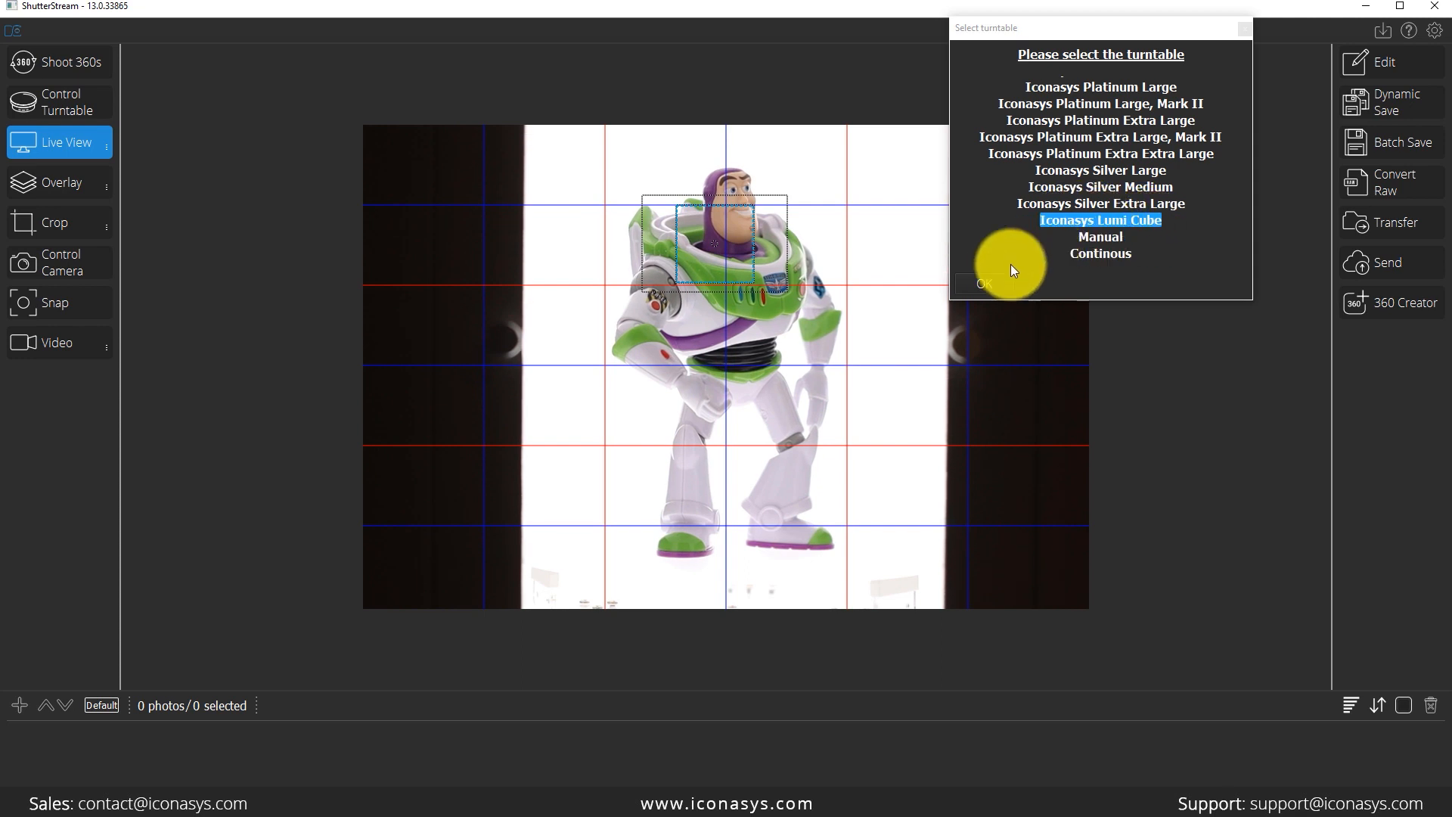
{"action": "left_click", "coordinate": [992, 282]}
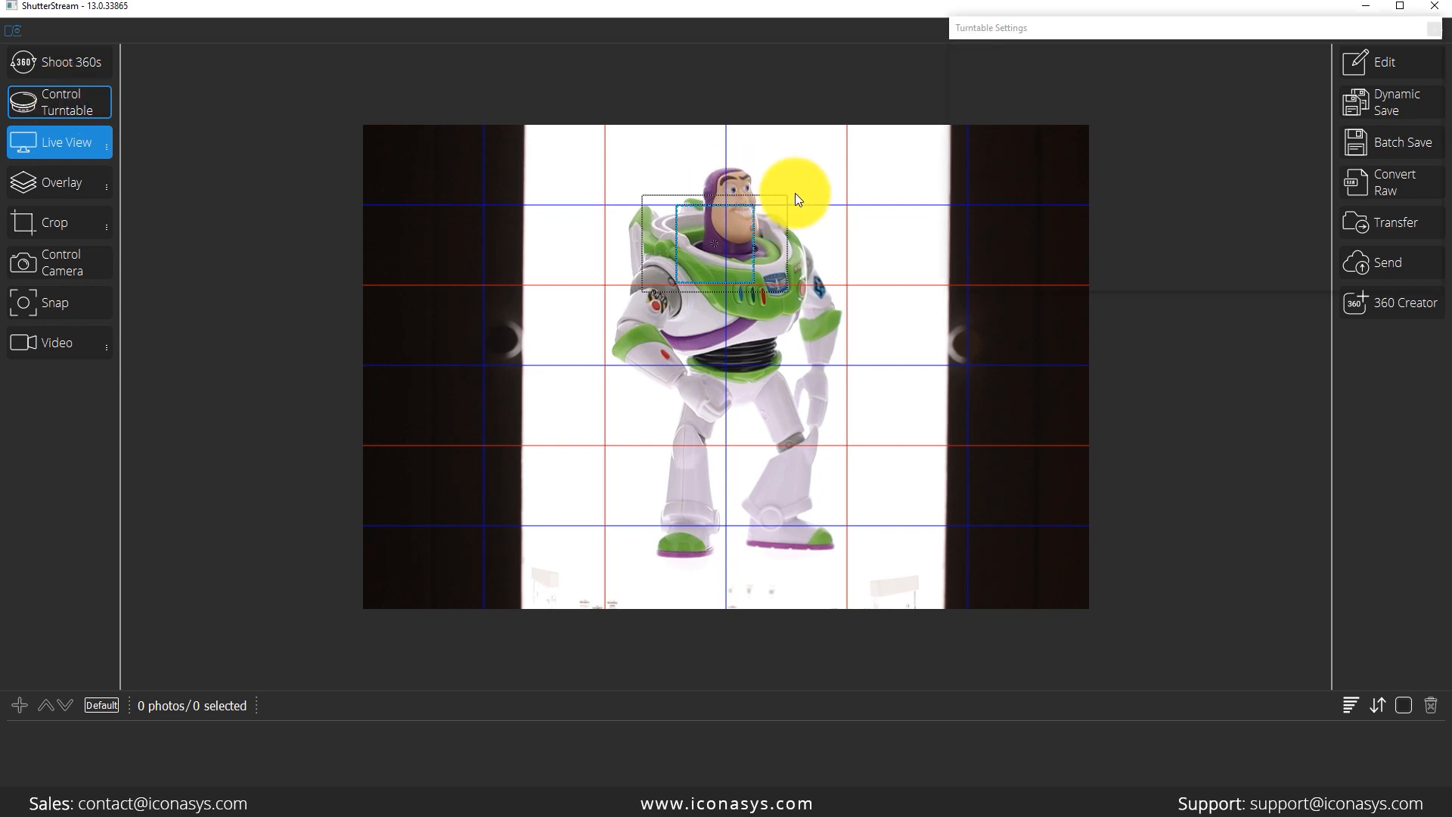
- Rotate the turntable clockwise from the turntable settings and stop it partway
{"action": "left_click_drag", "start_coordinate": [1138, 28], "coordinate": [1110, 75]}
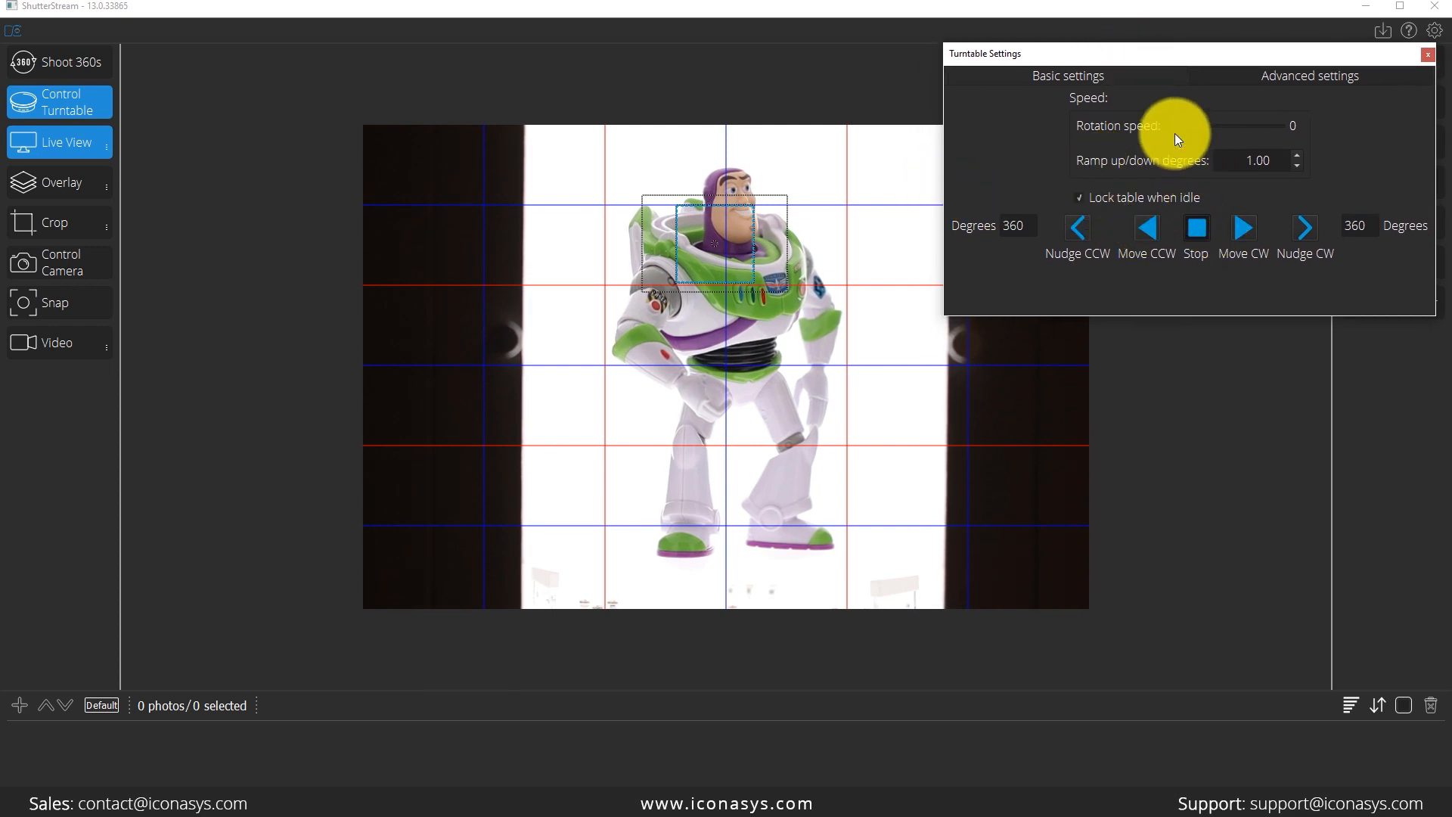
{"action": "left_click", "coordinate": [1247, 229]}
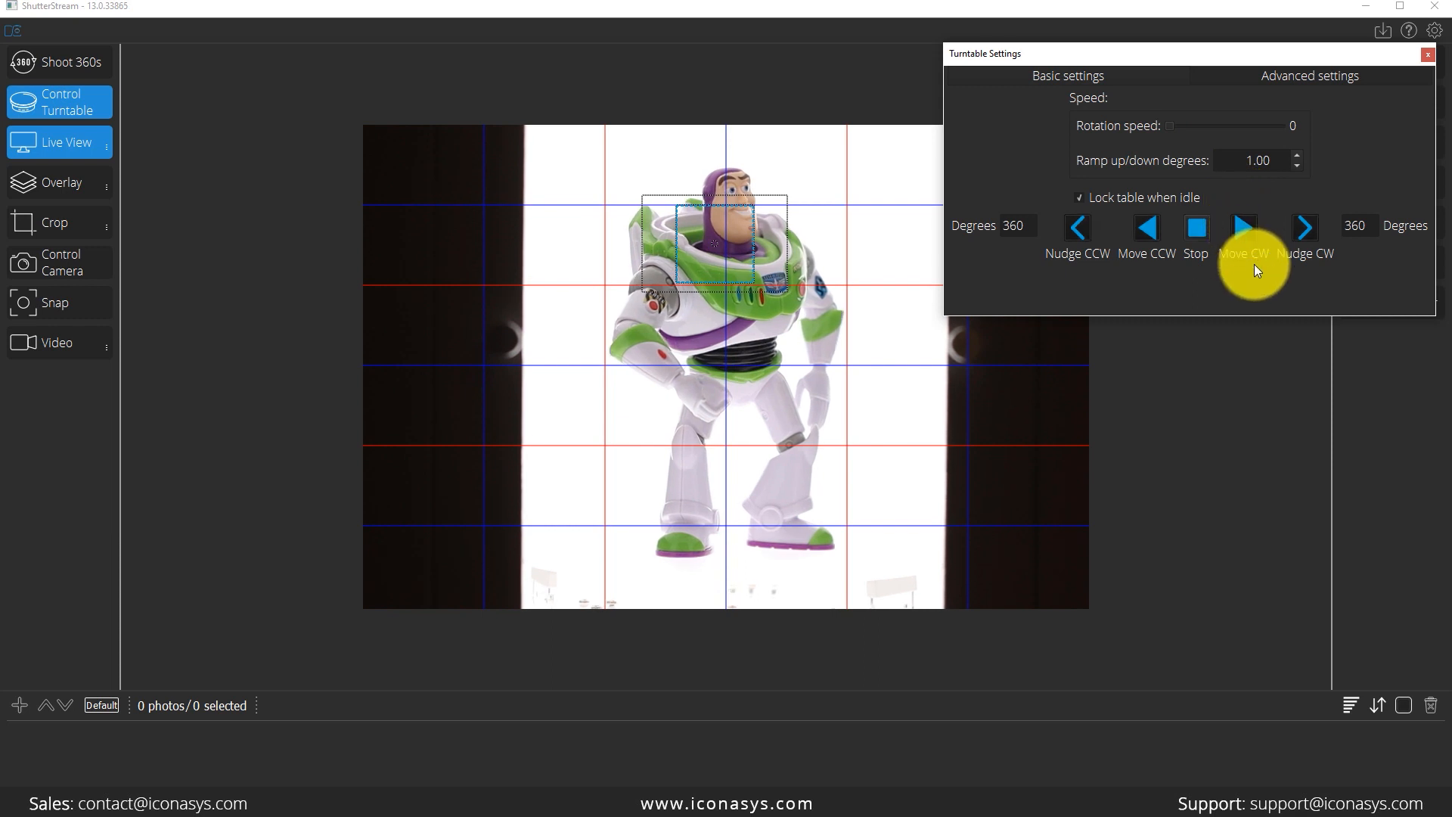
{"action": "left_click", "coordinate": [1196, 230]}
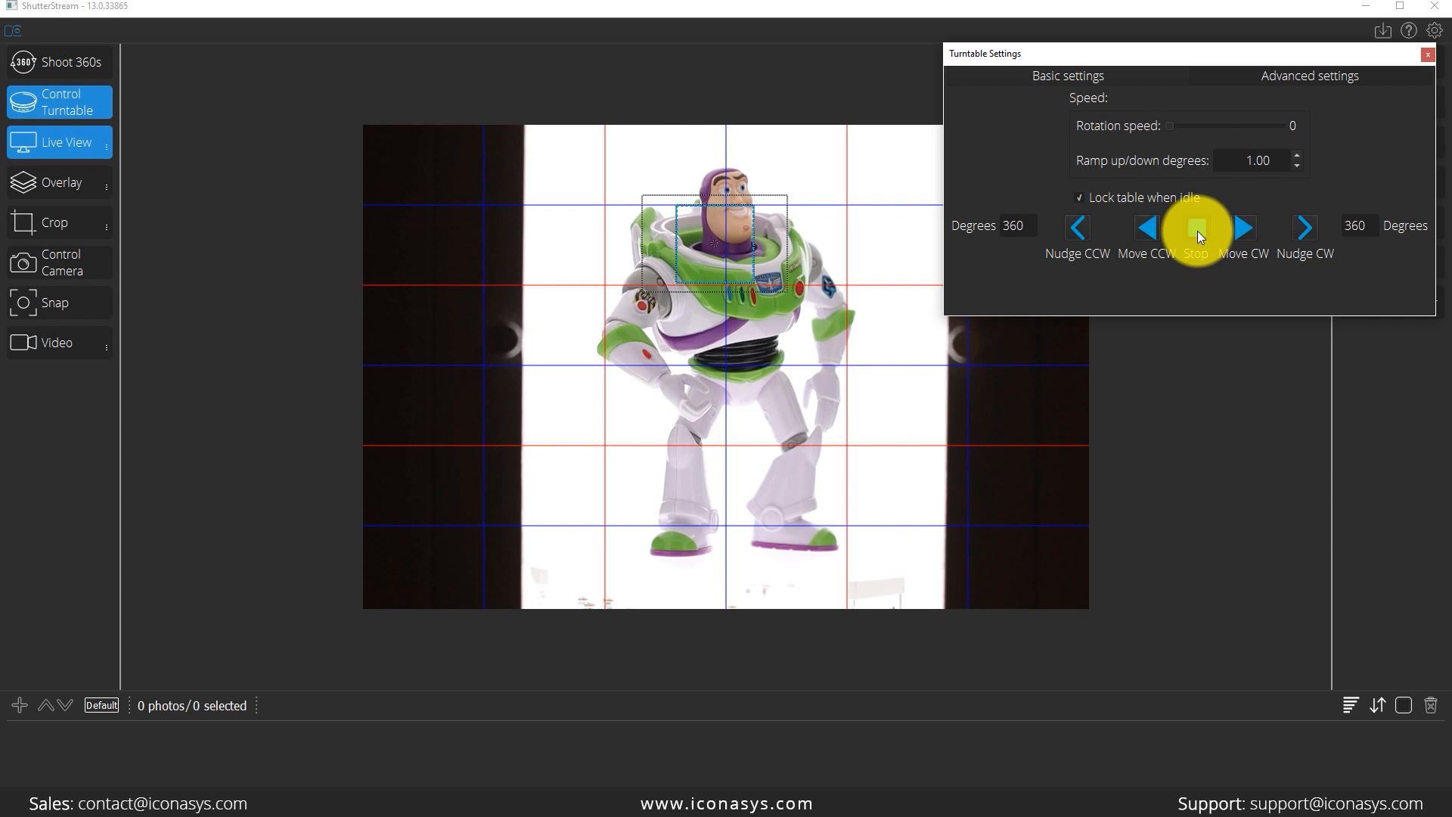
- Set the turntable rotation speed to 9 and start rotating it clockwise
{"action": "left_click_drag", "start_coordinate": [1167, 125], "coordinate": [1244, 133]}
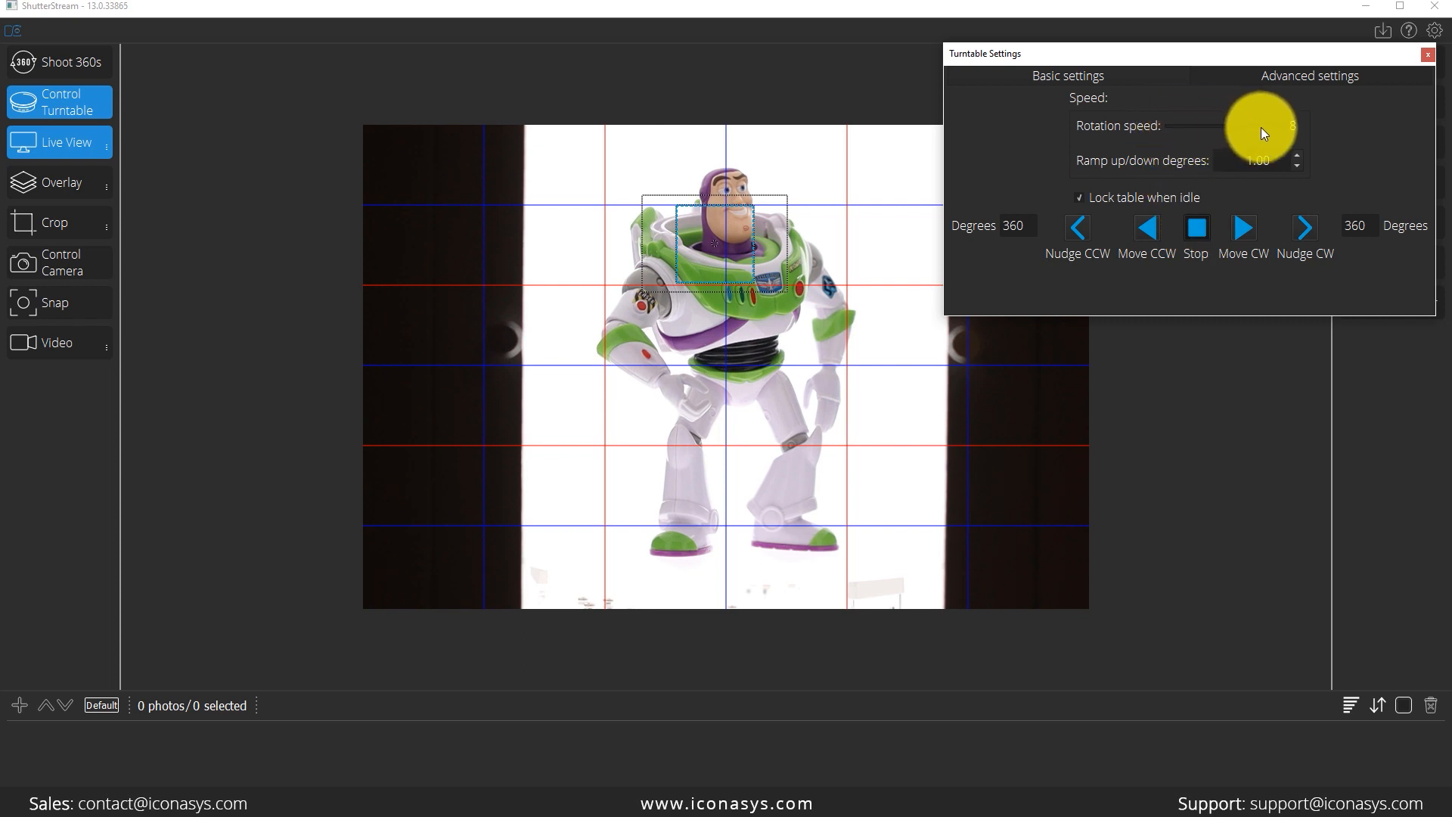
{"action": "left_click", "coordinate": [1244, 233]}
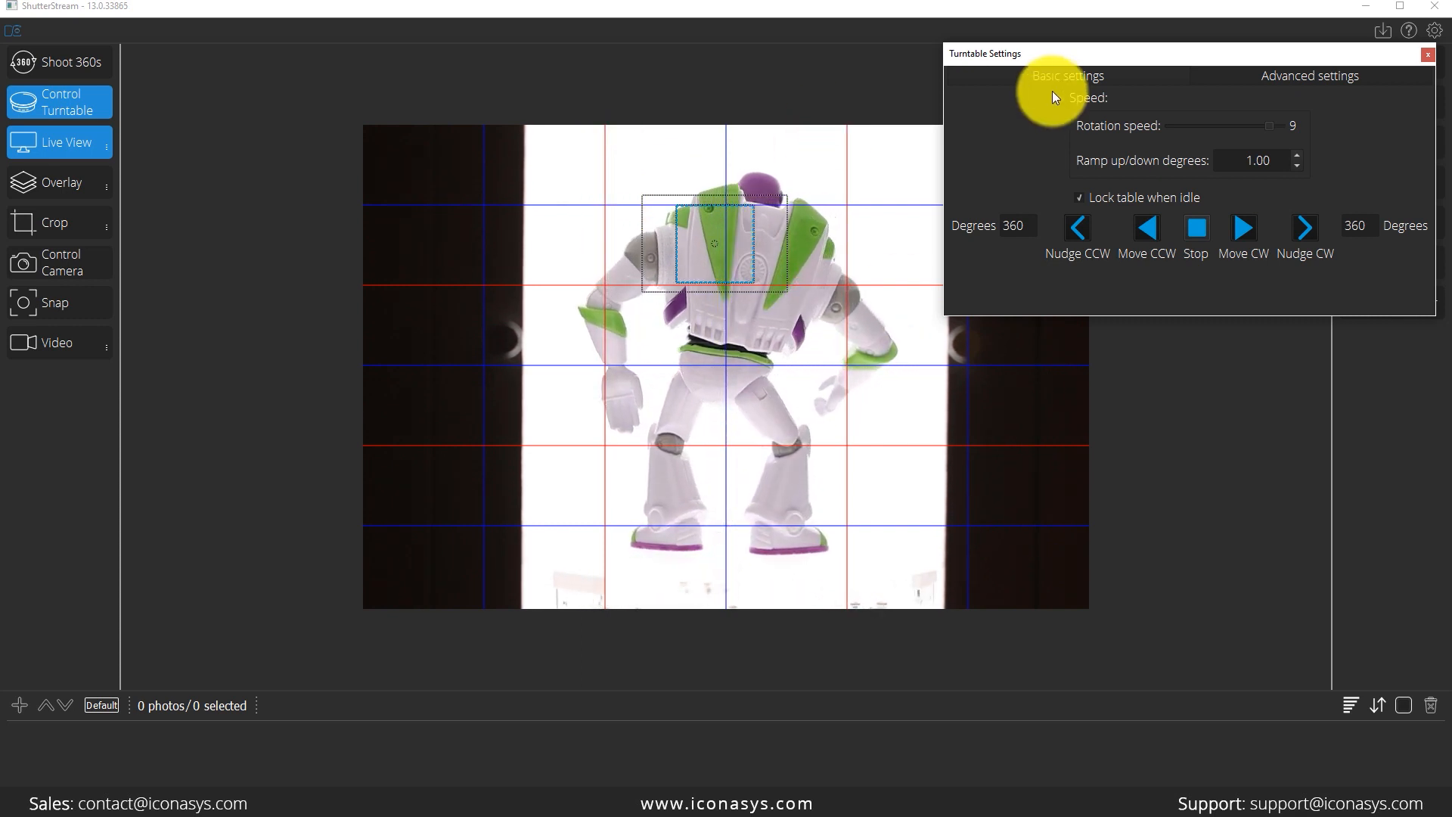
- Draw a crop area around the whole figure inside the white background and fine-tune its corners as the turntable rotates
{"action": "left_click", "coordinate": [56, 225]}
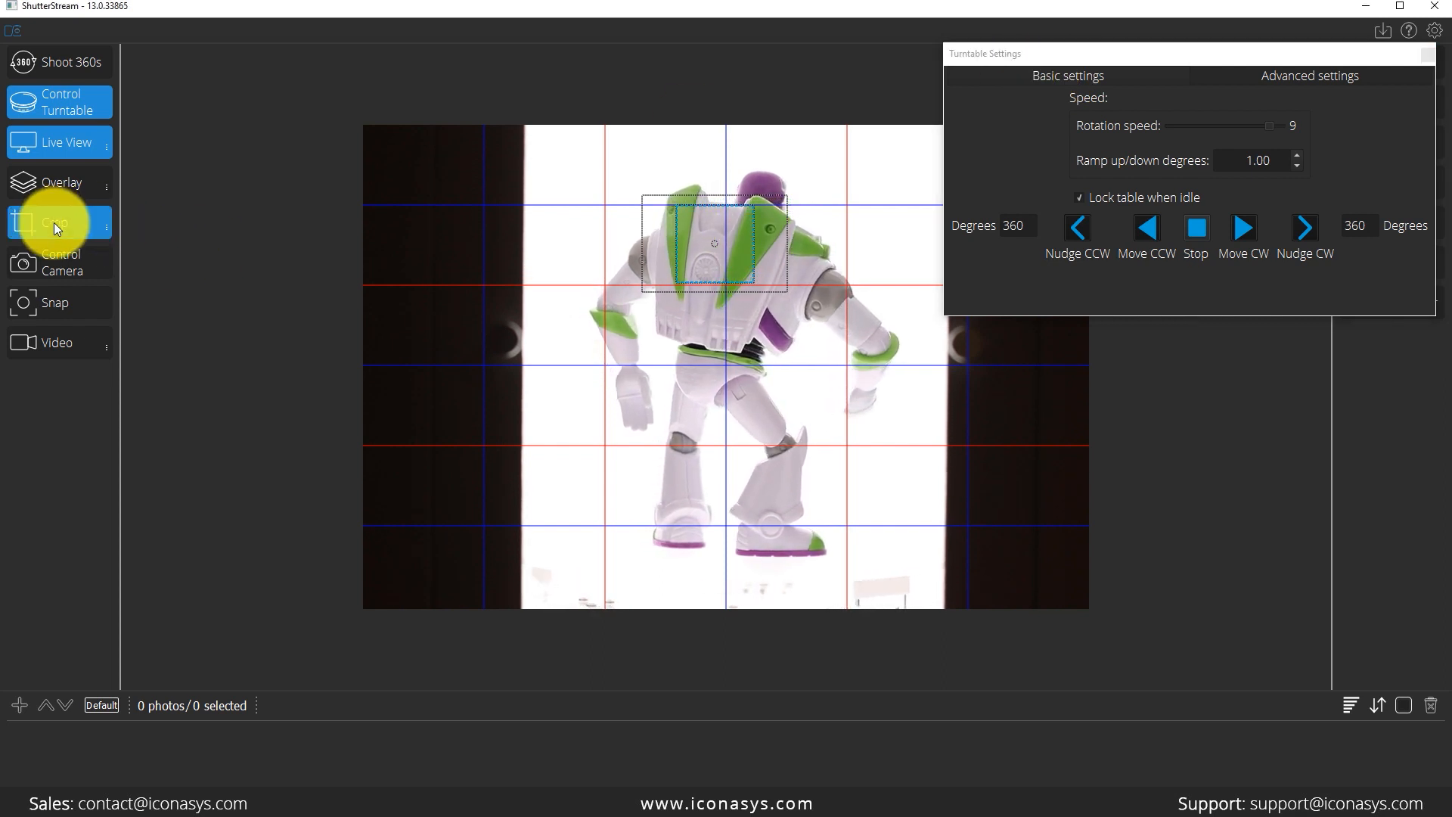
{"action": "mouse_move", "coordinate": [553, 133]}
{"action": "left_mouse_down"}
{"action": "mouse_move", "coordinate": [866, 556]}
{"action": "mouse_move", "coordinate": [931, 571]}
{"action": "left_mouse_up"}
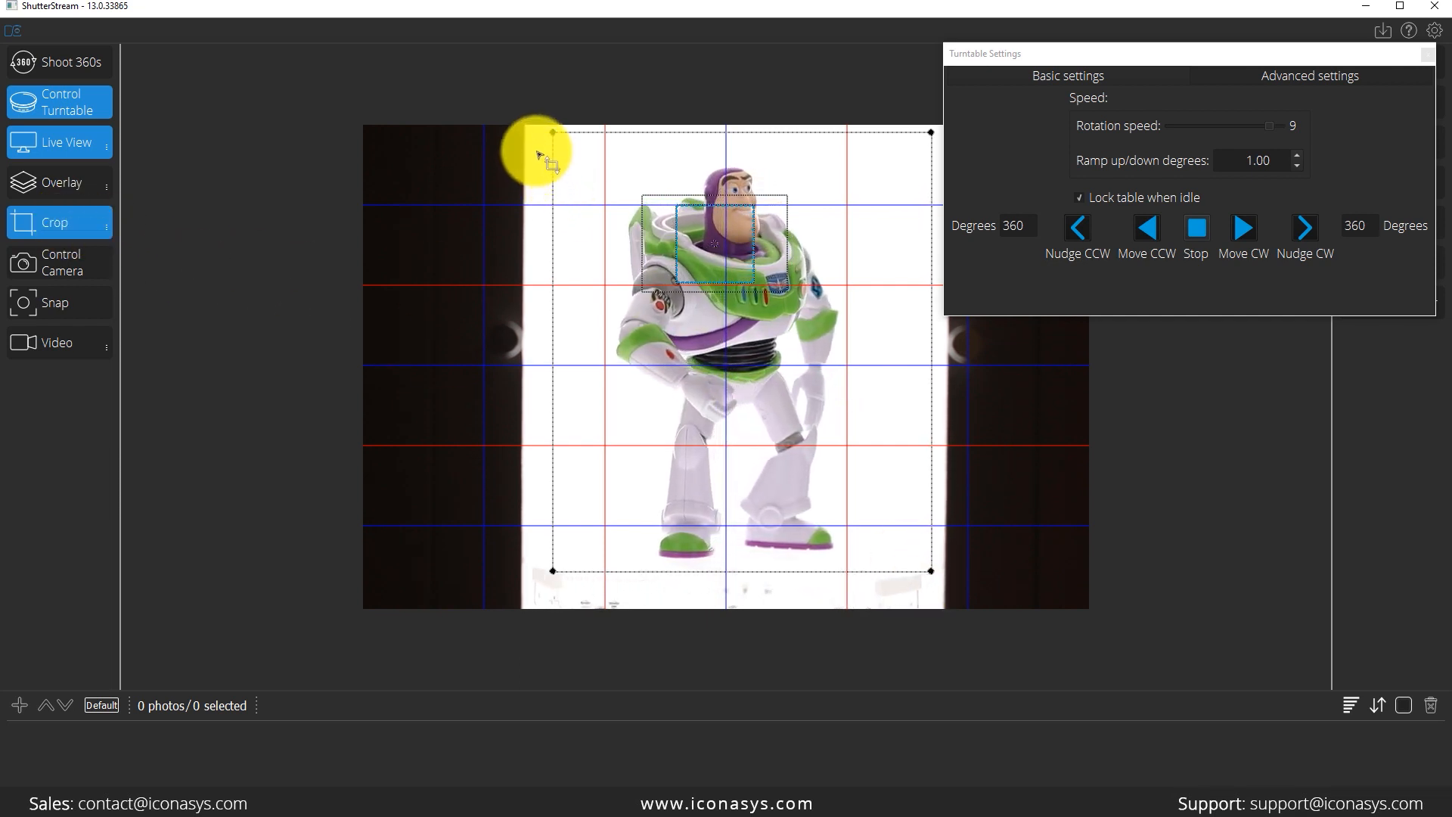
{"action": "left_click_drag", "start_coordinate": [551, 133], "coordinate": [935, 571]}
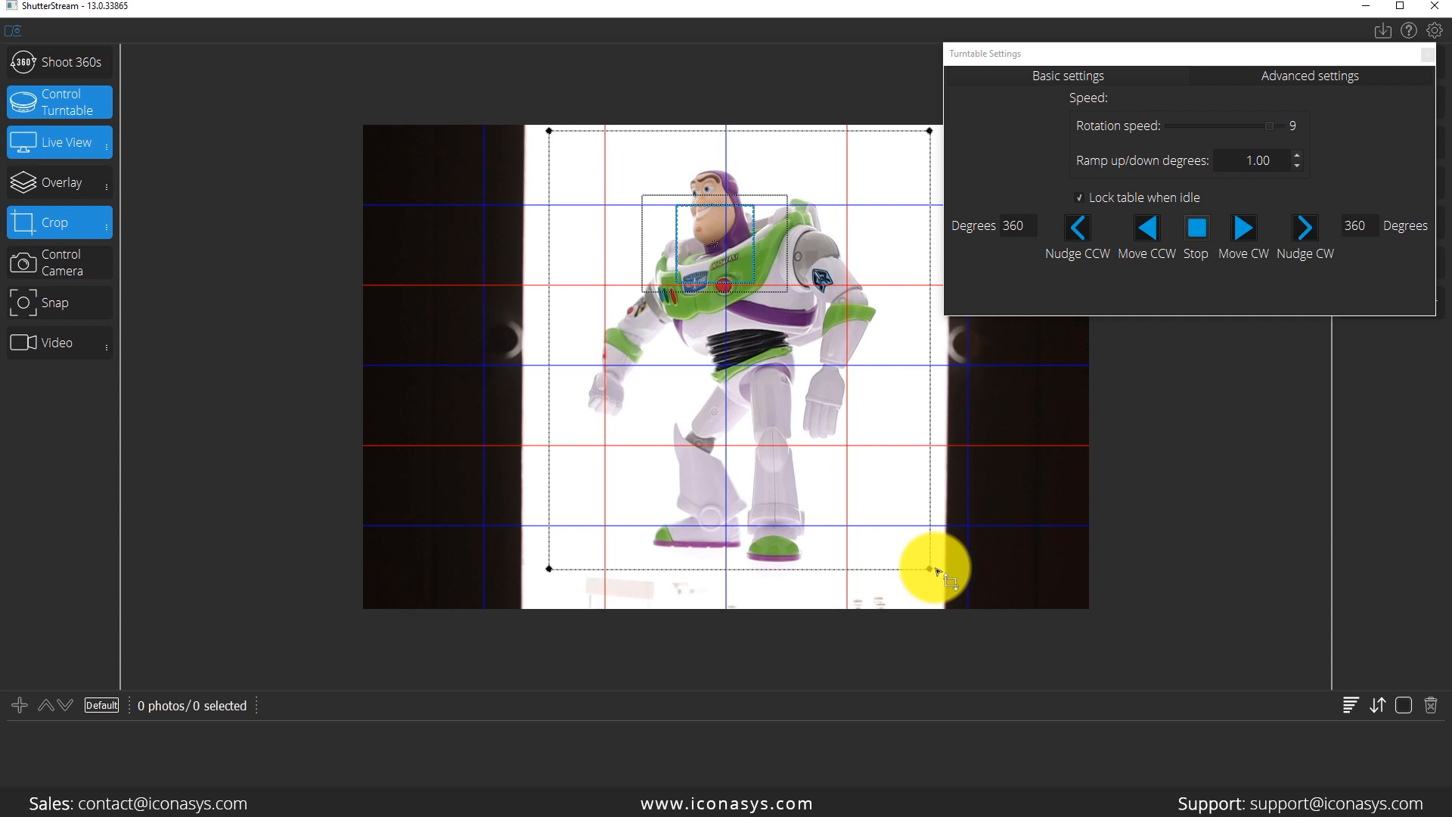
- Stop the turntable, rotate it counterclockwise to bring the figure to its starting angle, and close the turntable settings
{"action": "left_click", "coordinate": [1201, 233]}
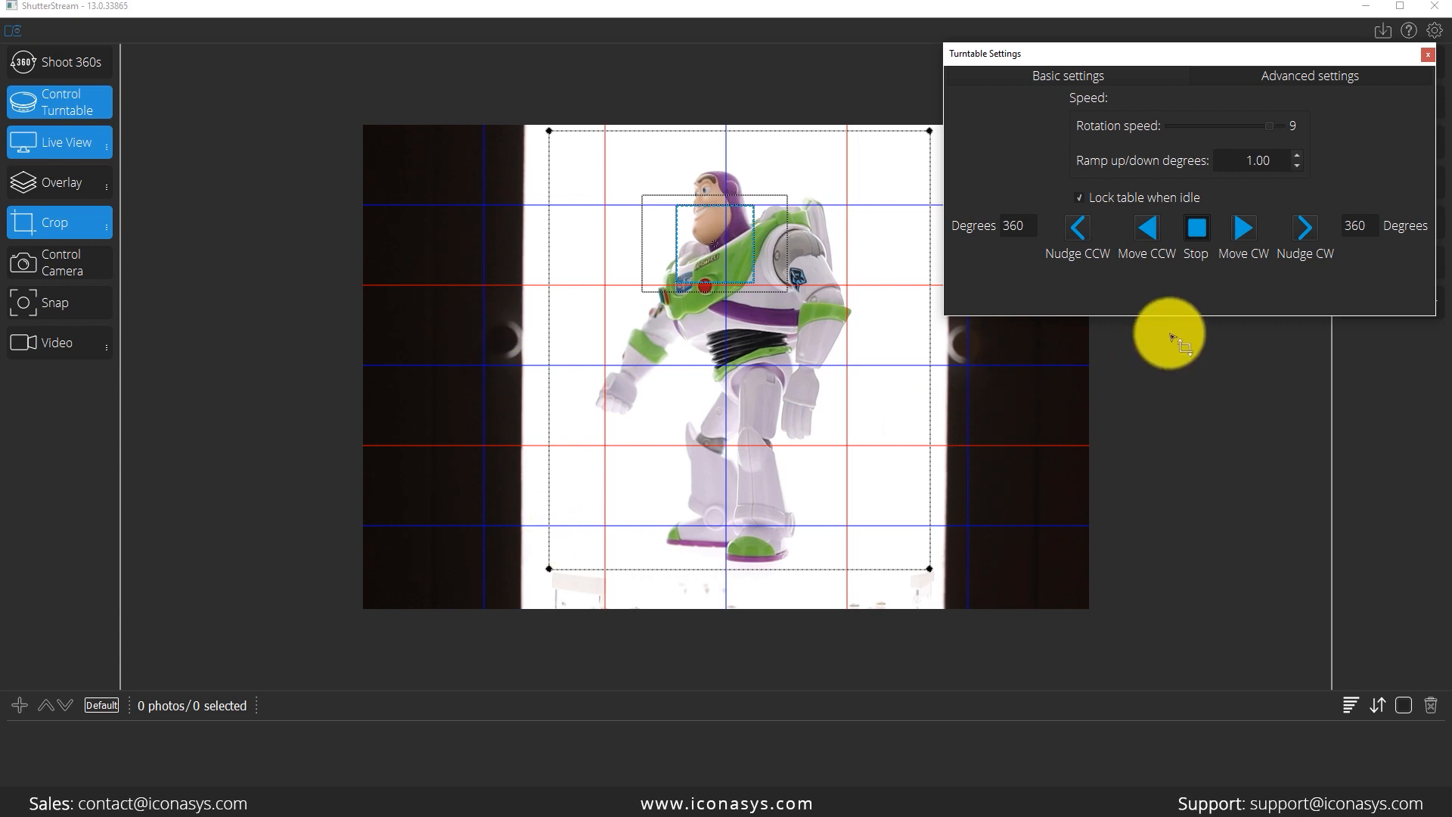
{"action": "left_click", "coordinate": [1145, 235]}
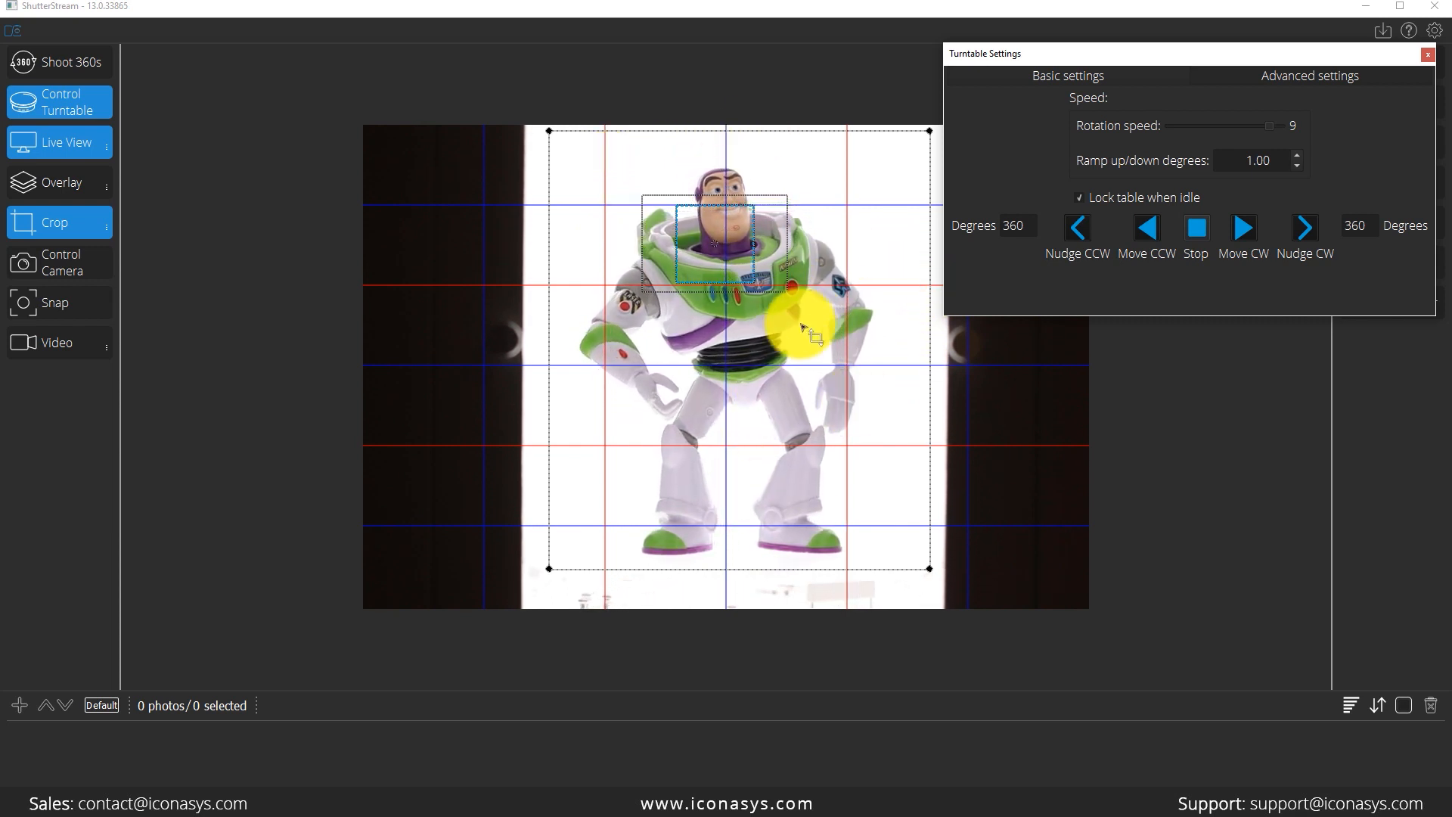
{"action": "left_click", "coordinate": [1204, 232]}
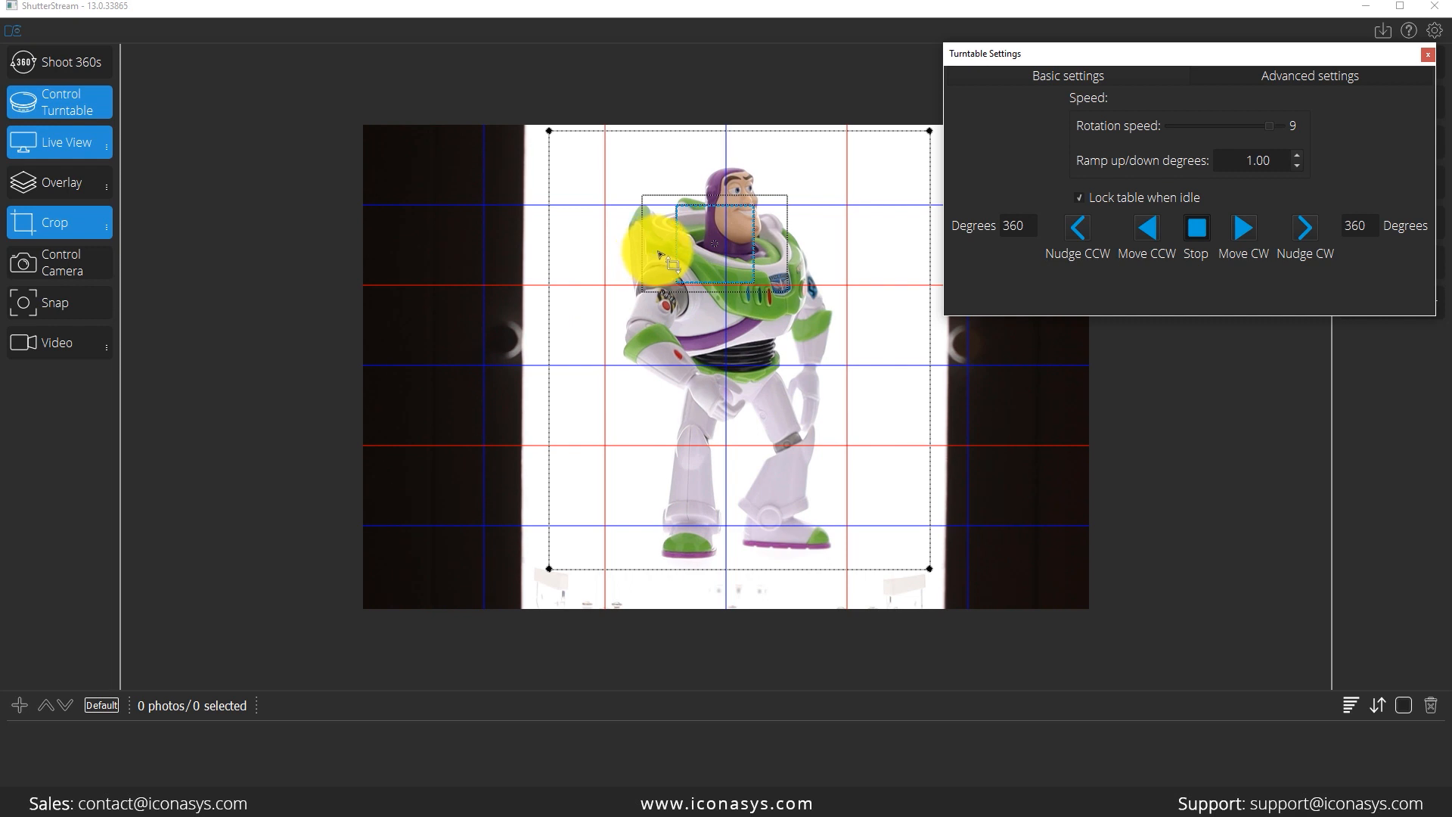
{"action": "left_click", "coordinate": [1428, 56]}
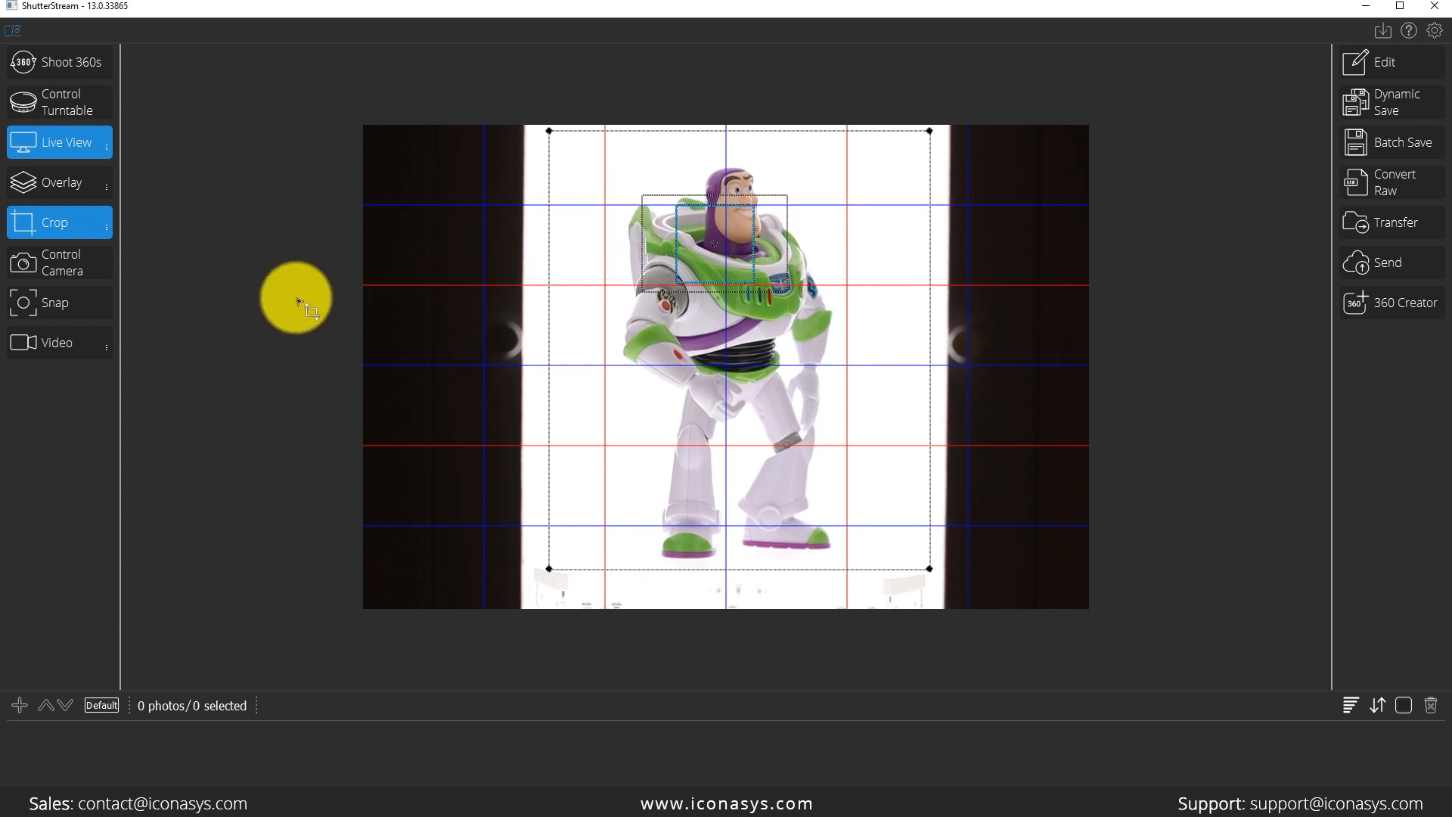
- Set up a 360 shoot in 360 Photography mode with an images count of 24
{"action": "left_click", "coordinate": [54, 66]}
{"action": "left_click_drag", "start_coordinate": [1075, 62], "coordinate": [1147, 59]}
{"action": "left_click", "coordinate": [1204, 85]}
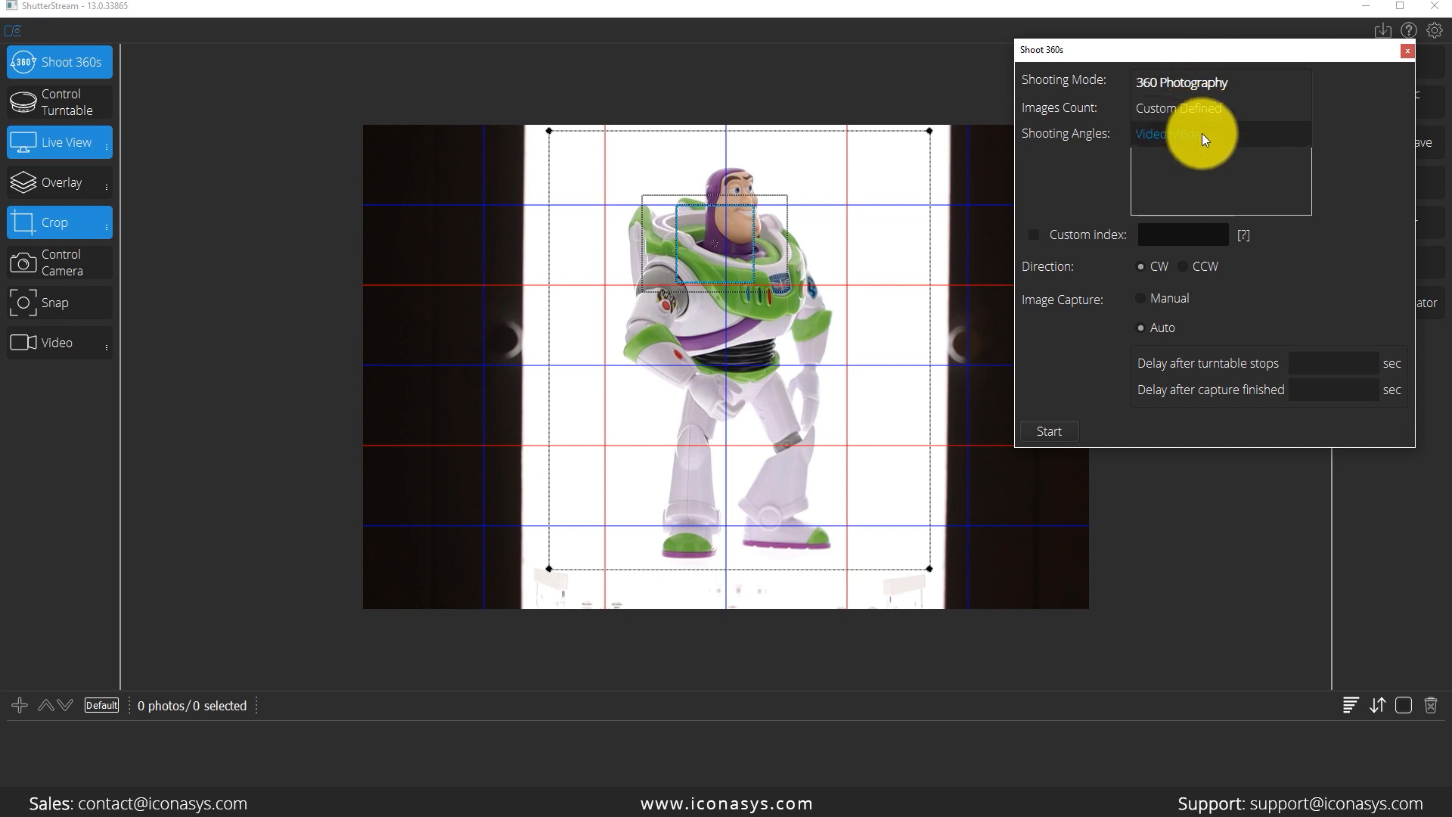
{"action": "left_click", "coordinate": [1201, 89]}
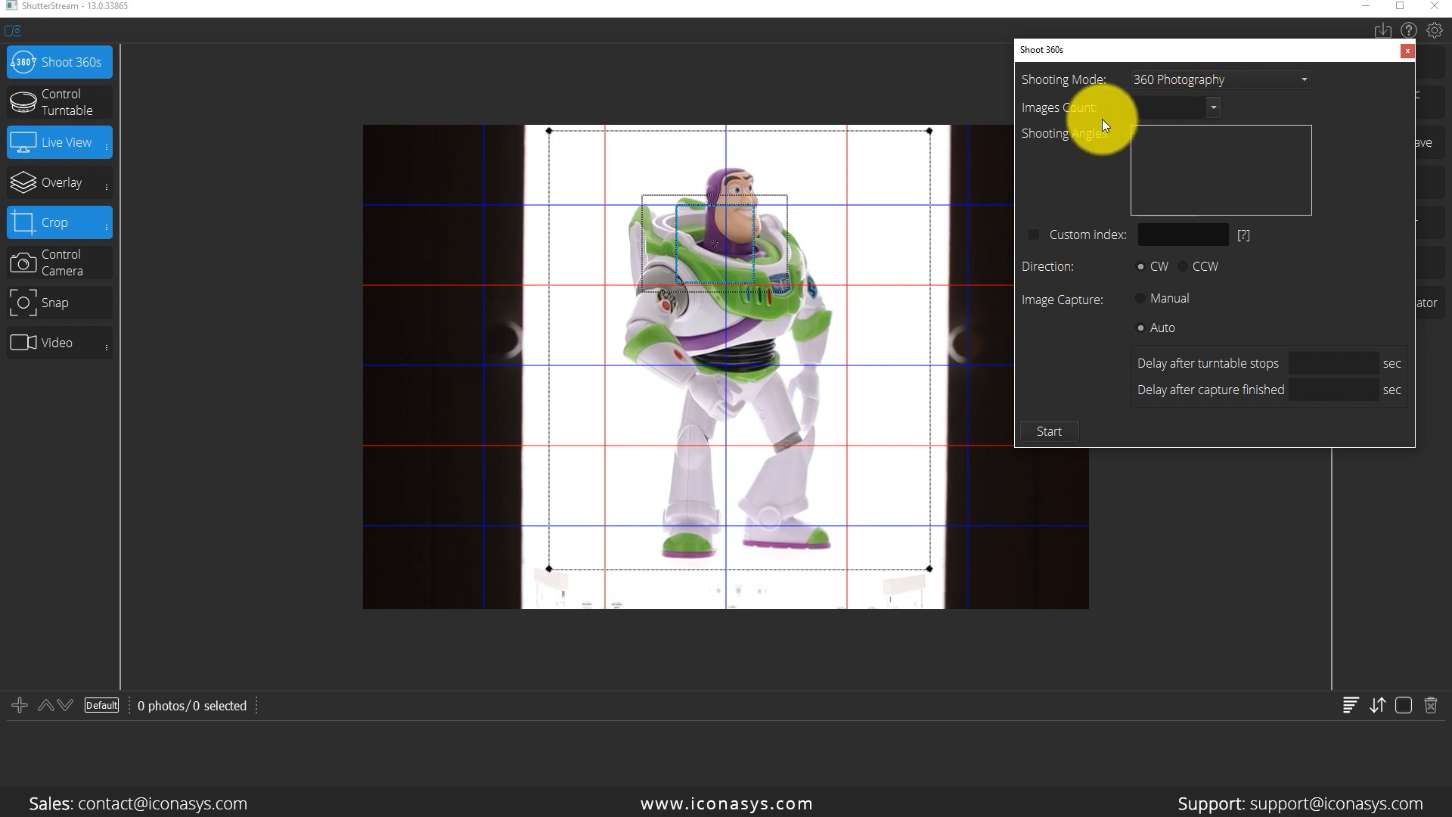
{"action": "left_click", "coordinate": [1211, 105]}
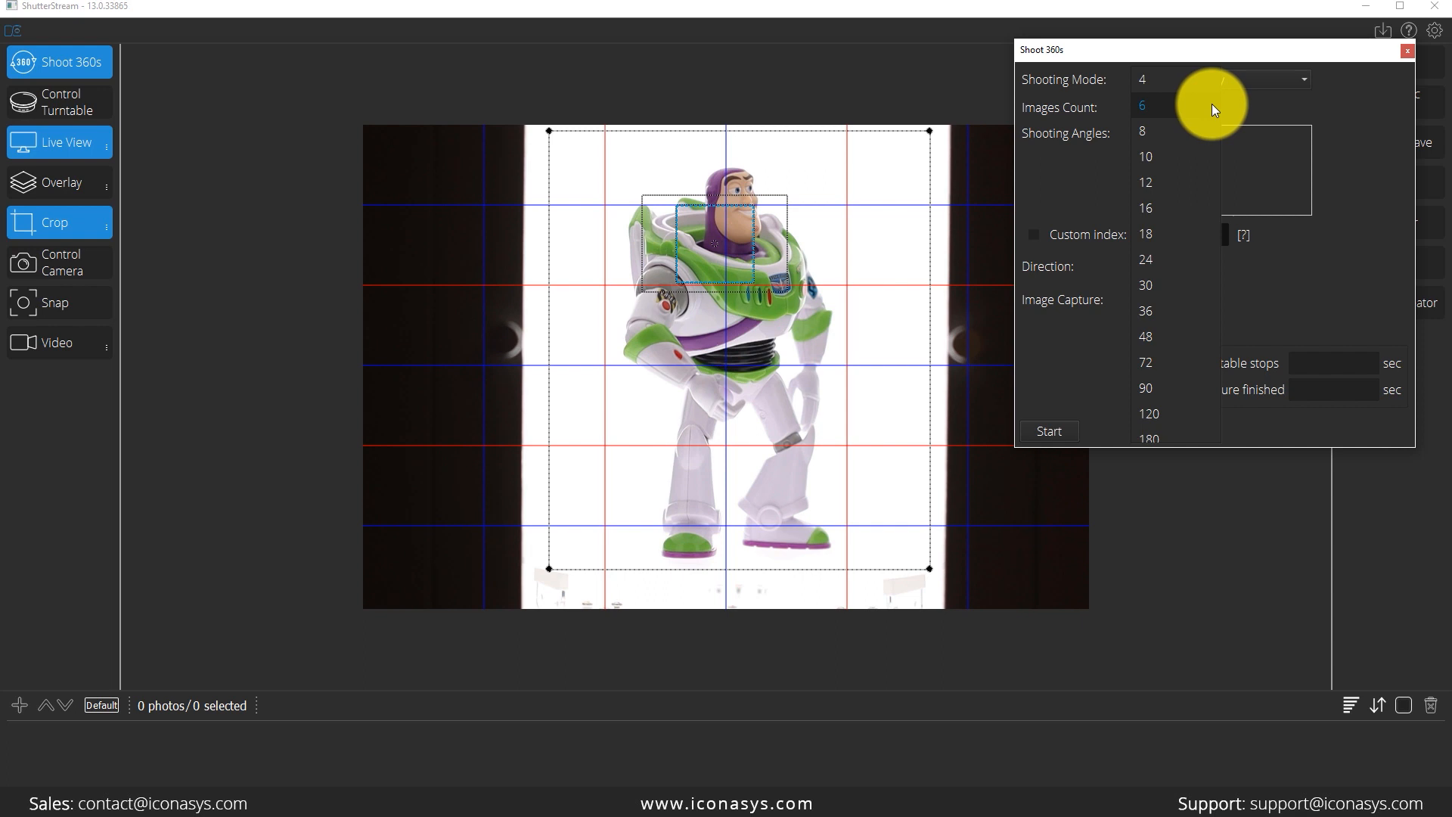
{"action": "left_click", "coordinate": [1173, 257]}
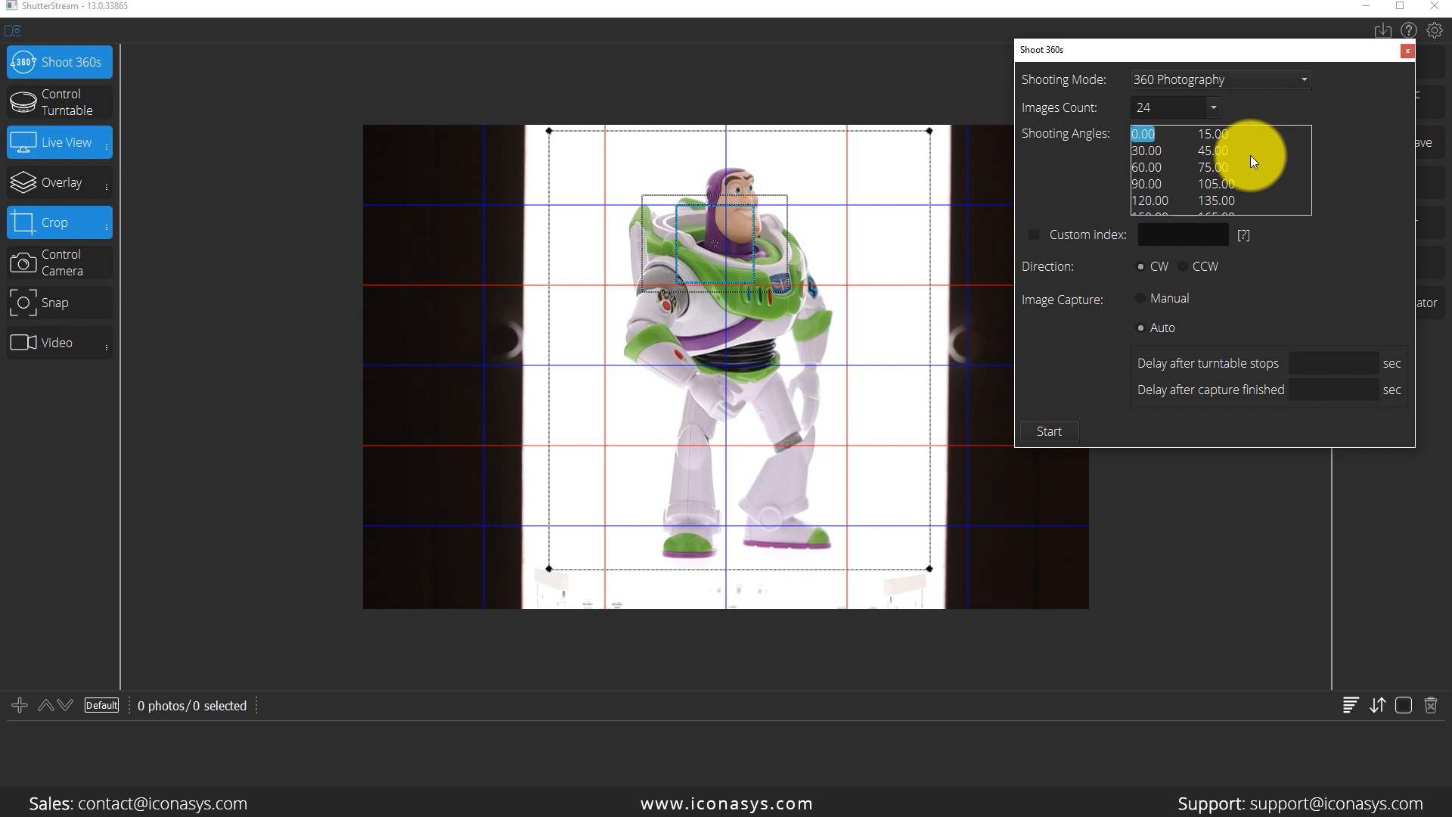
{"action": "left_click", "coordinate": [1199, 107]}
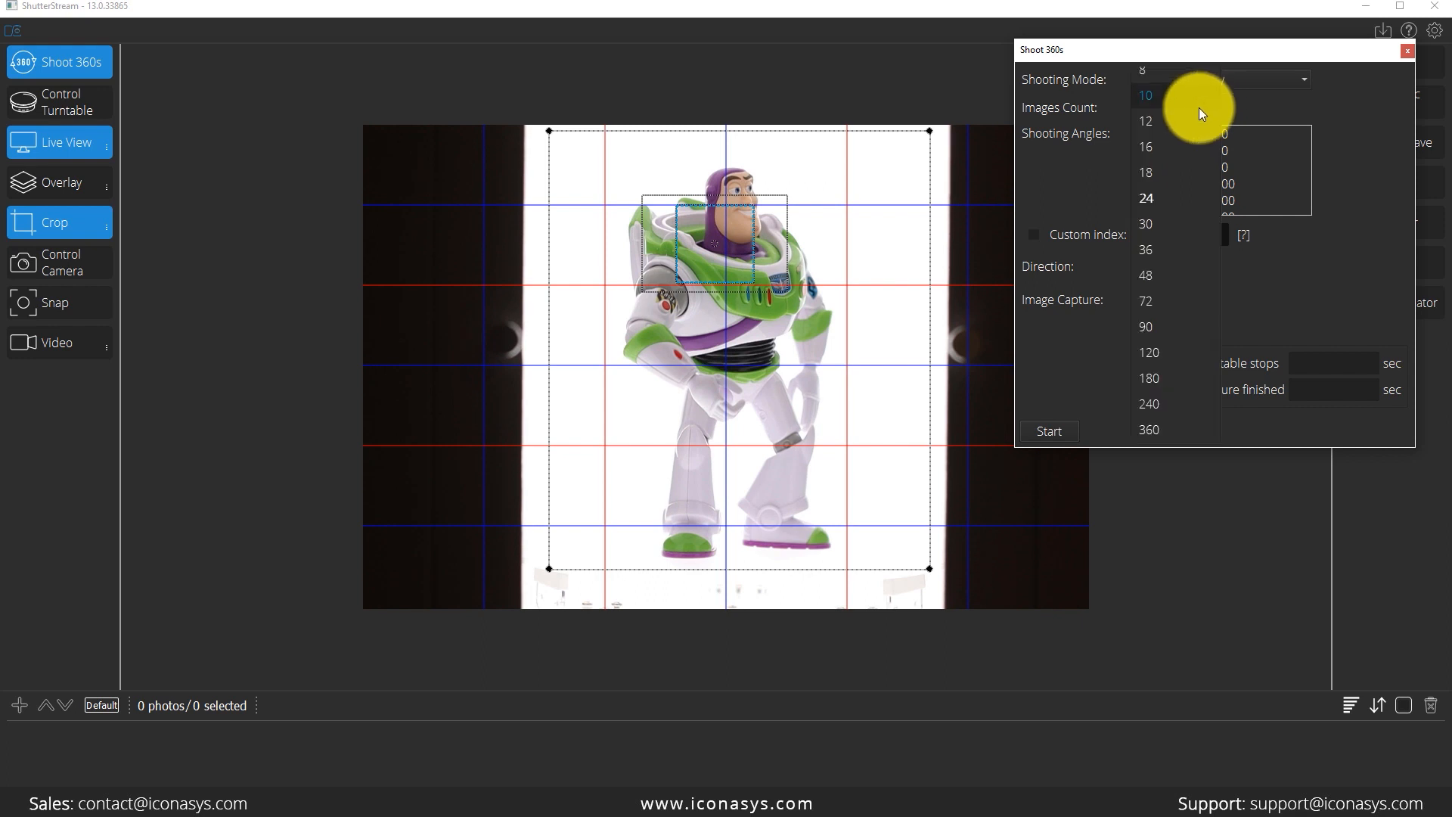
{"action": "left_click", "coordinate": [1309, 106]}
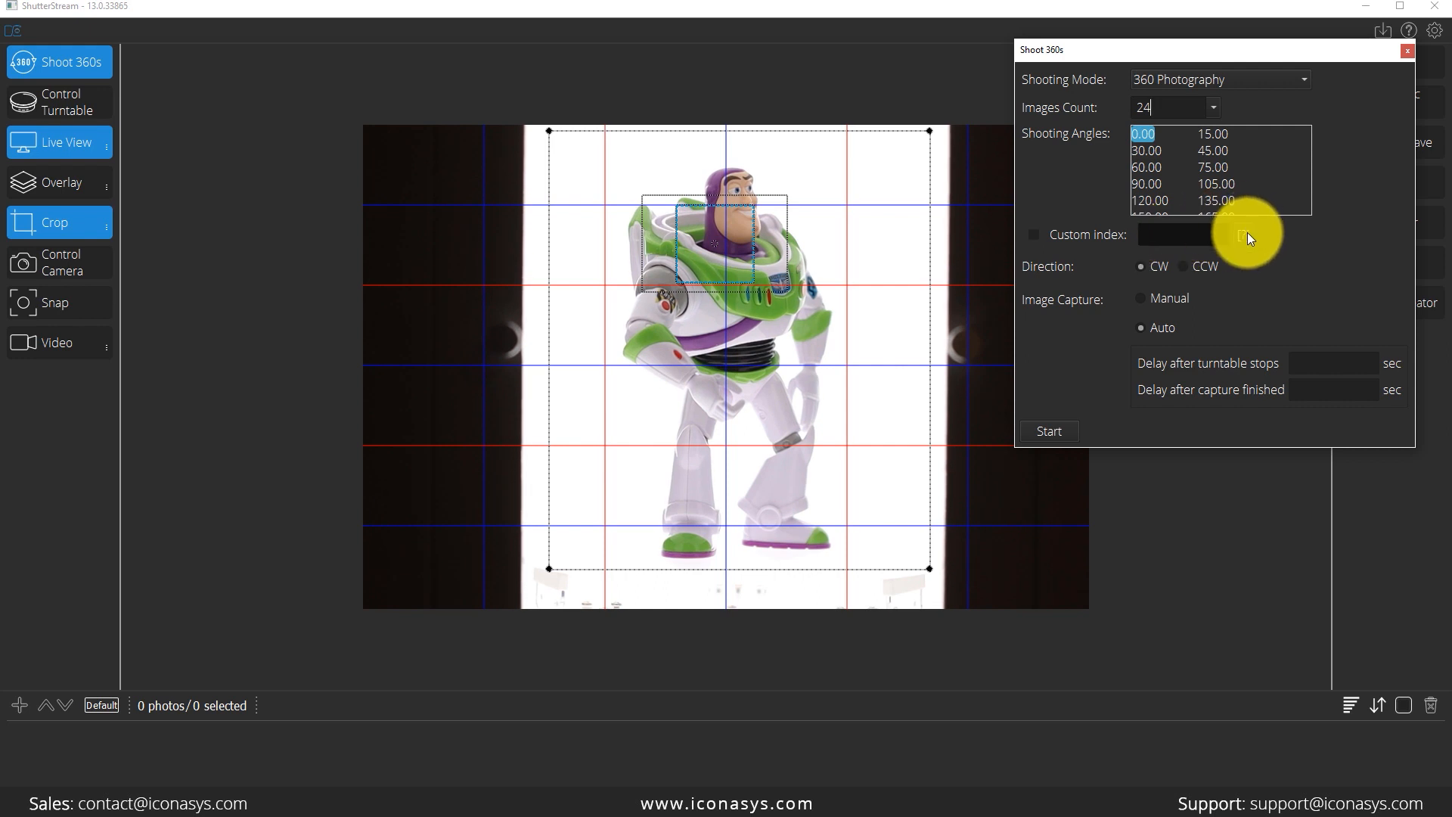
- Shoot the 360 set with a 0.5 sec delay after the turntable stops, and close the shooting settings
{"action": "mouse_move", "coordinate": [1241, 236]}
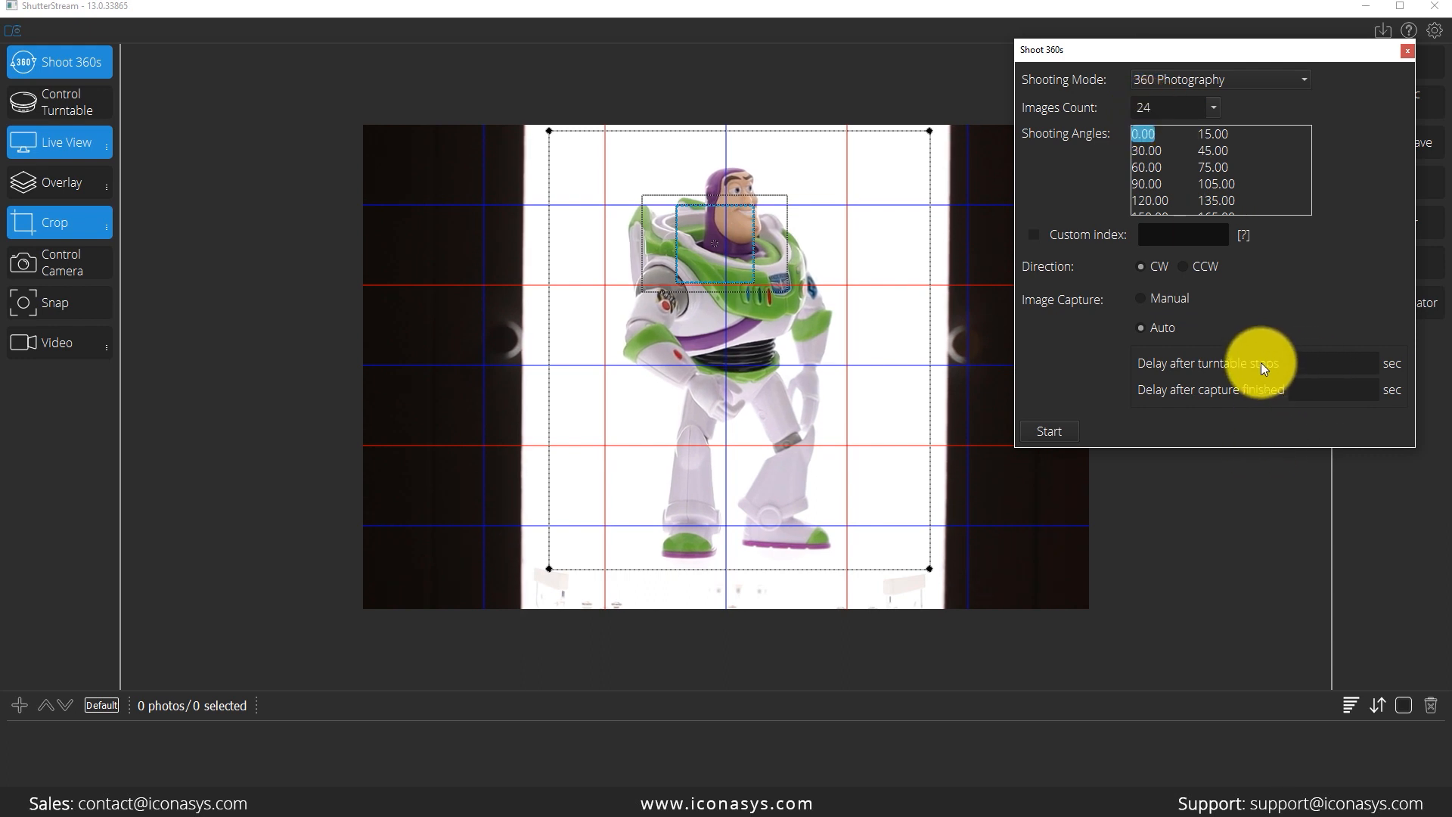
{"action": "left_click", "coordinate": [1377, 358]}
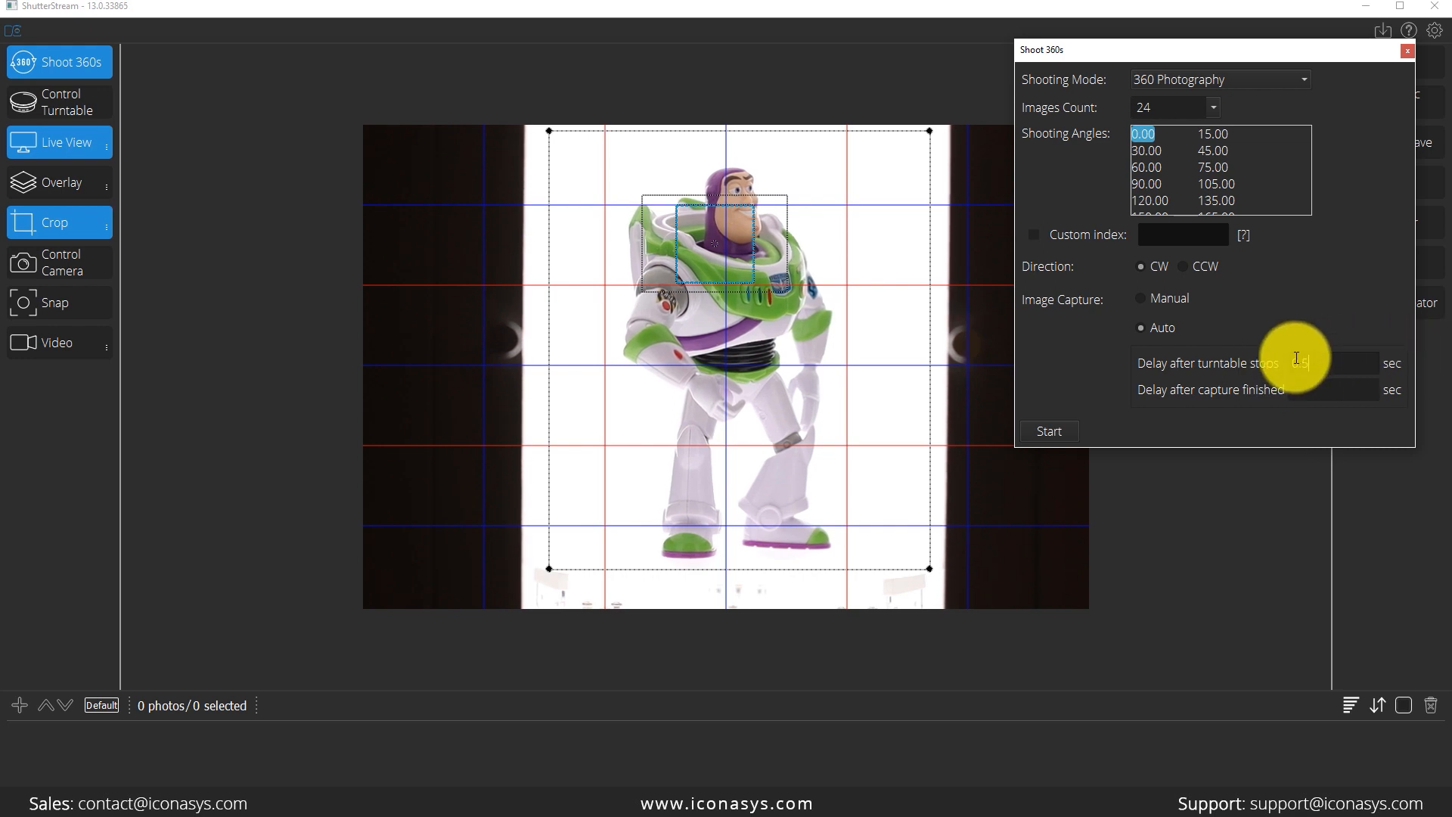
{"action": "left_click", "coordinate": [1364, 365]}
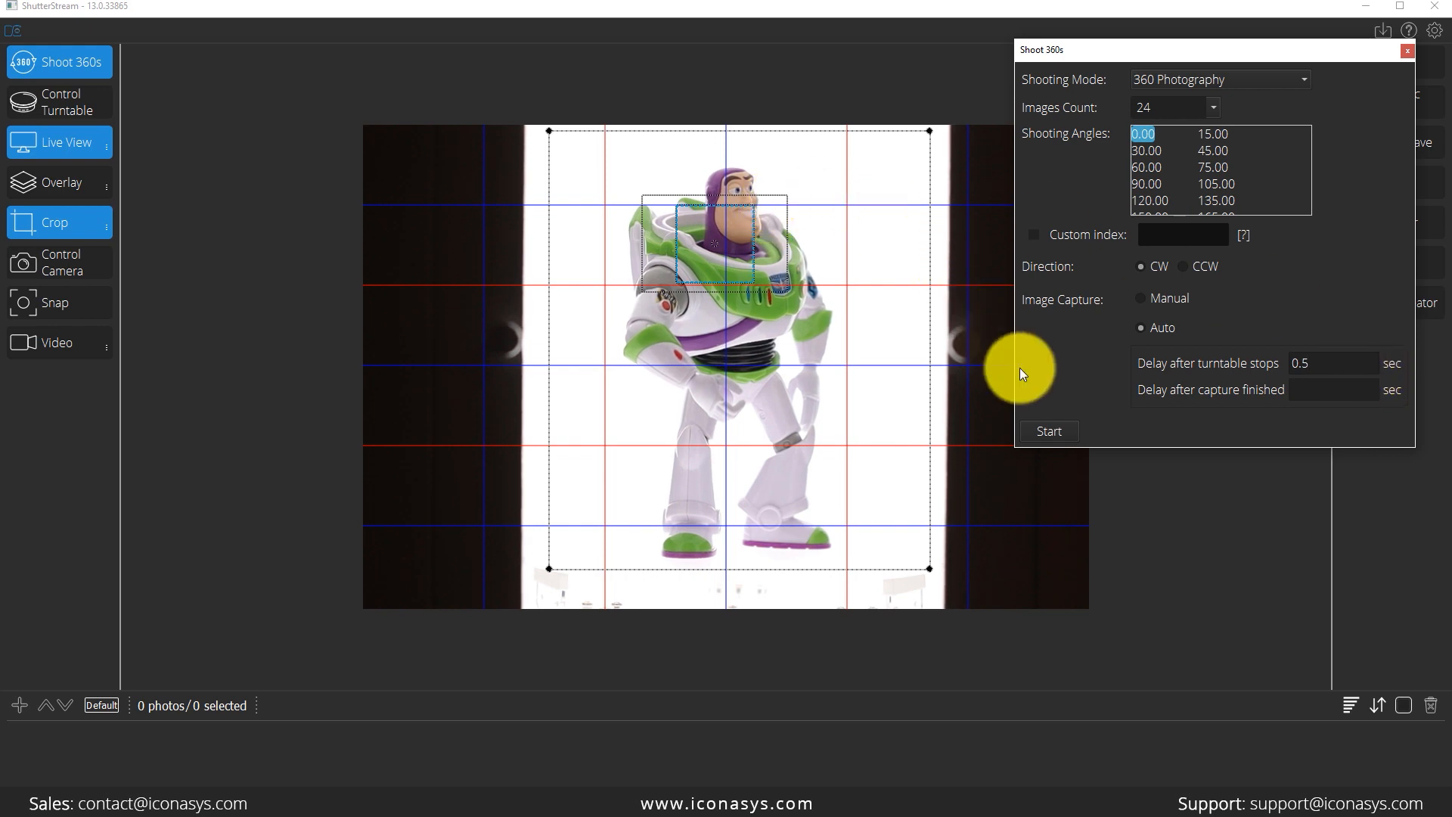
{"action": "left_click", "coordinate": [1053, 432]}
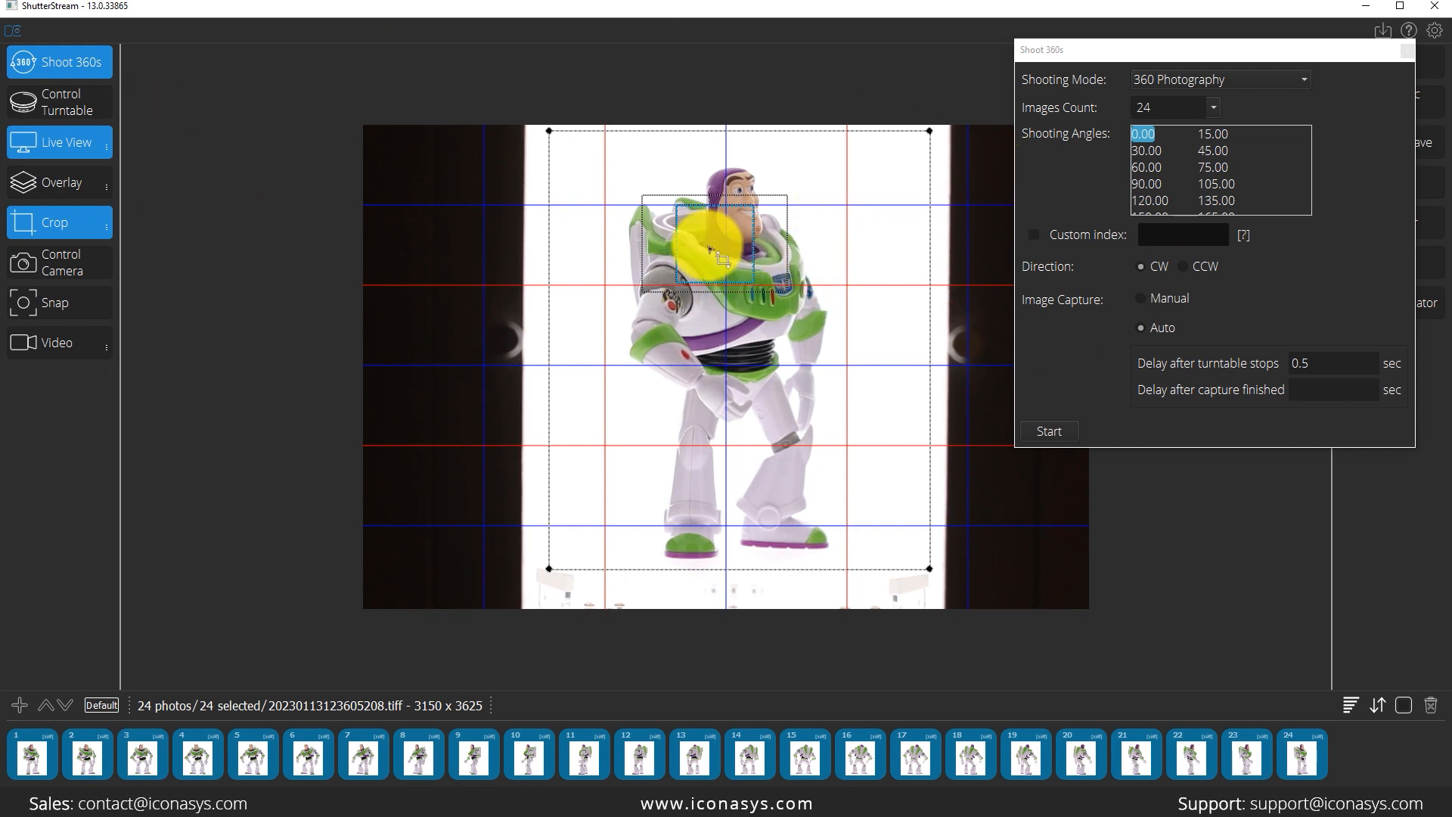
{"action": "left_click_drag", "start_coordinate": [1184, 56], "coordinate": [1099, 67]}
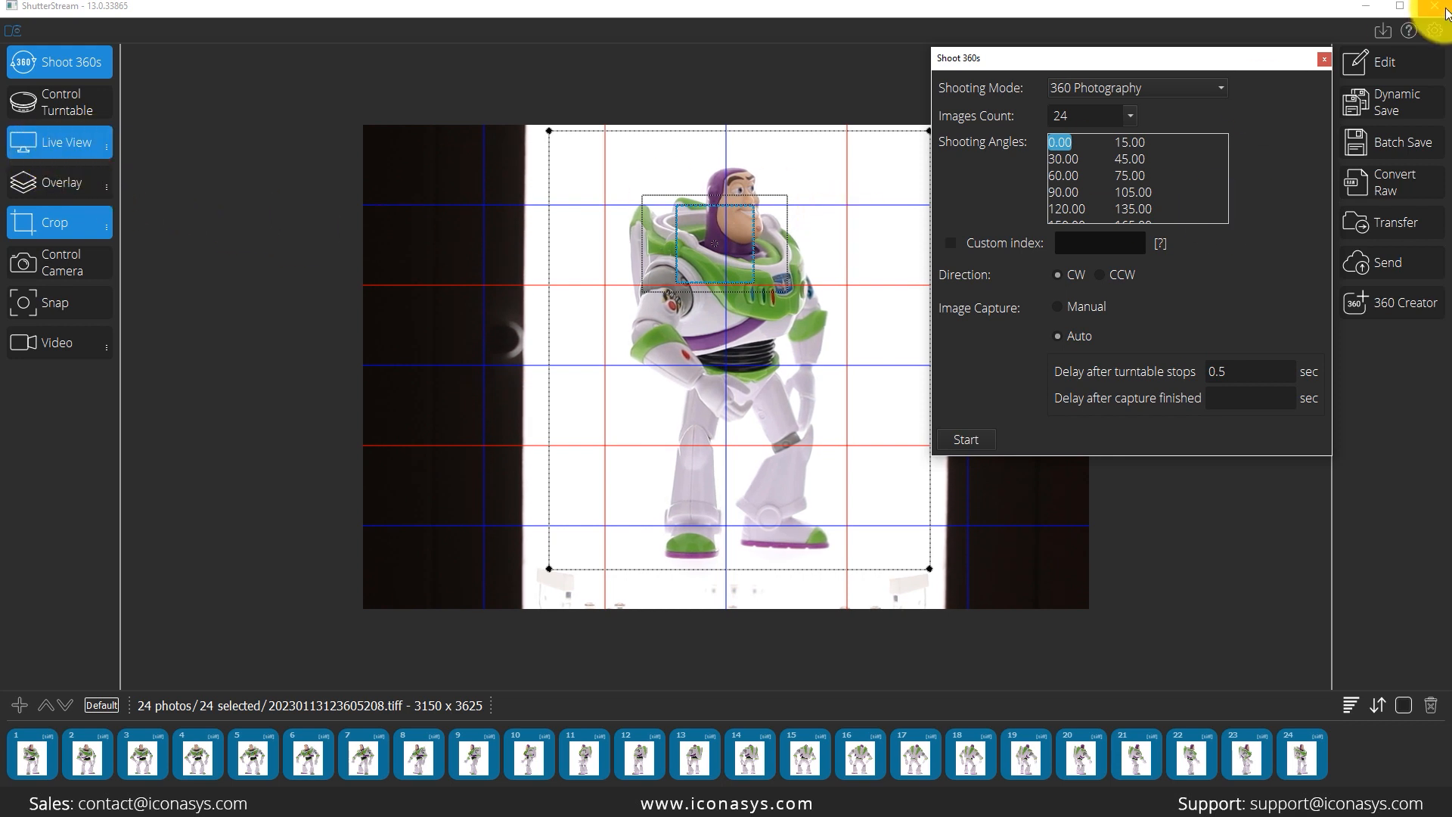
{"action": "left_click", "coordinate": [1323, 61]}
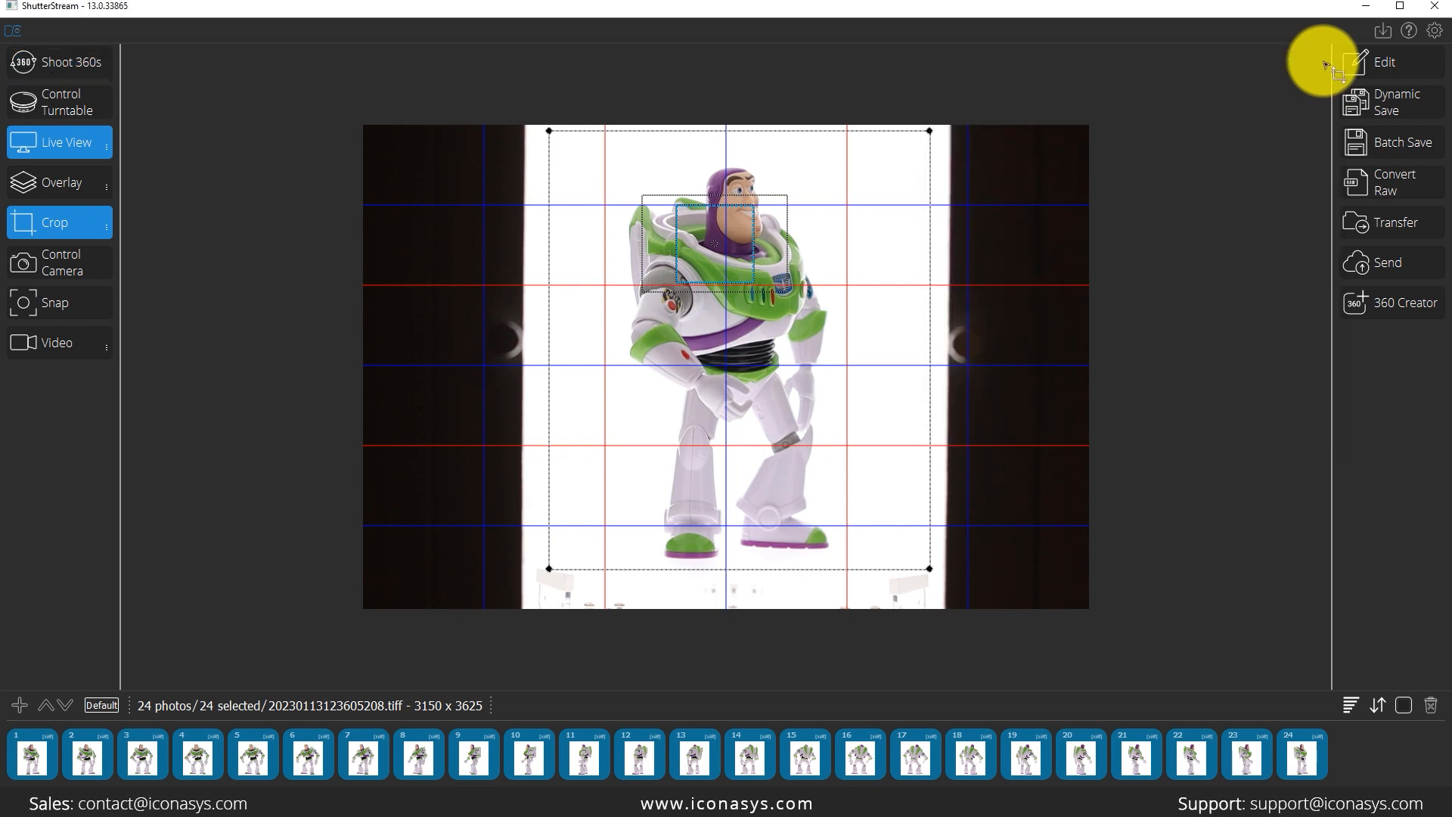
- Review the captured photos at several angles around the figure
{"action": "left_click", "coordinate": [706, 751]}
{"action": "left_click", "coordinate": [483, 746]}
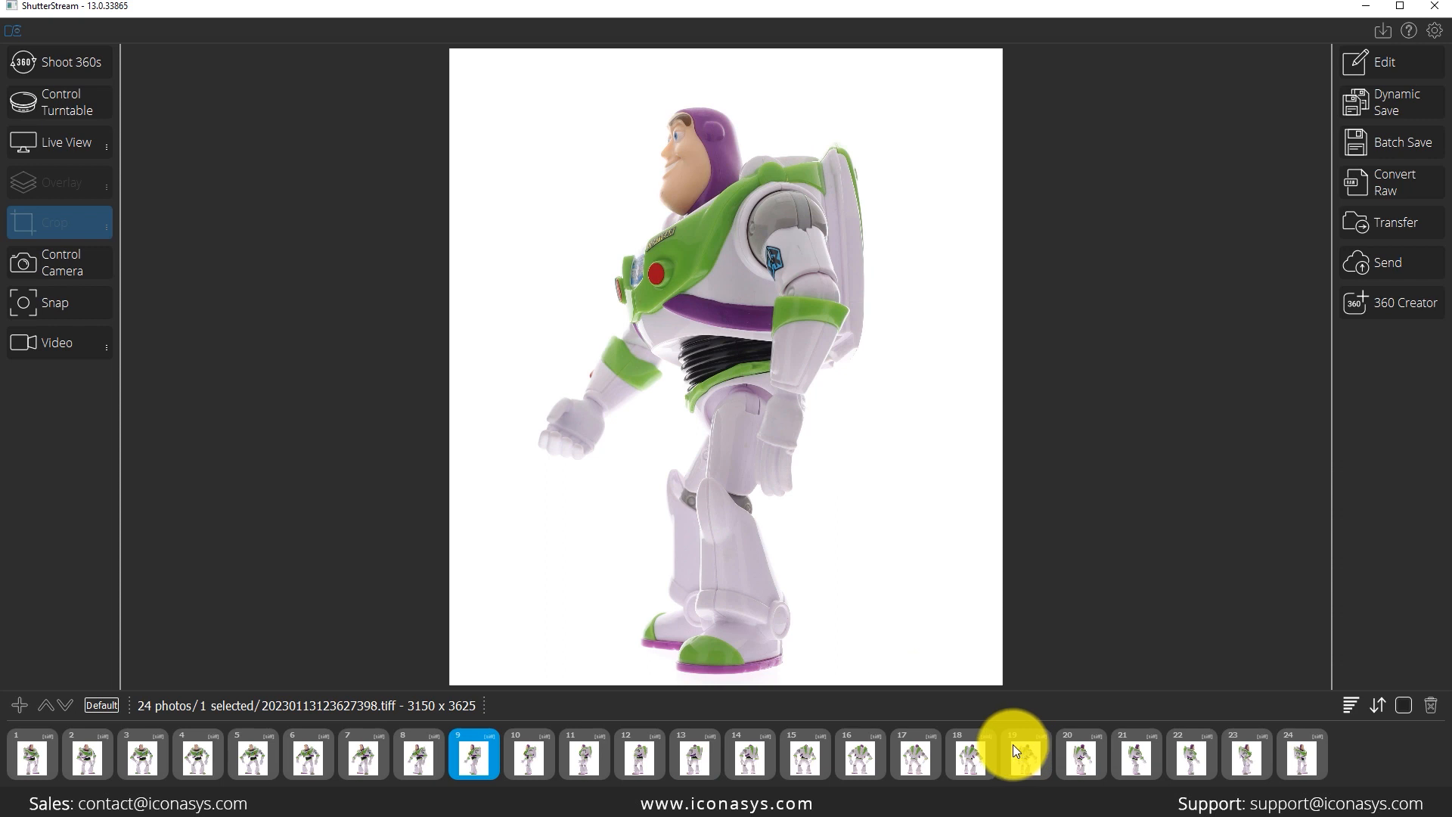
{"action": "left_click", "coordinate": [971, 748]}
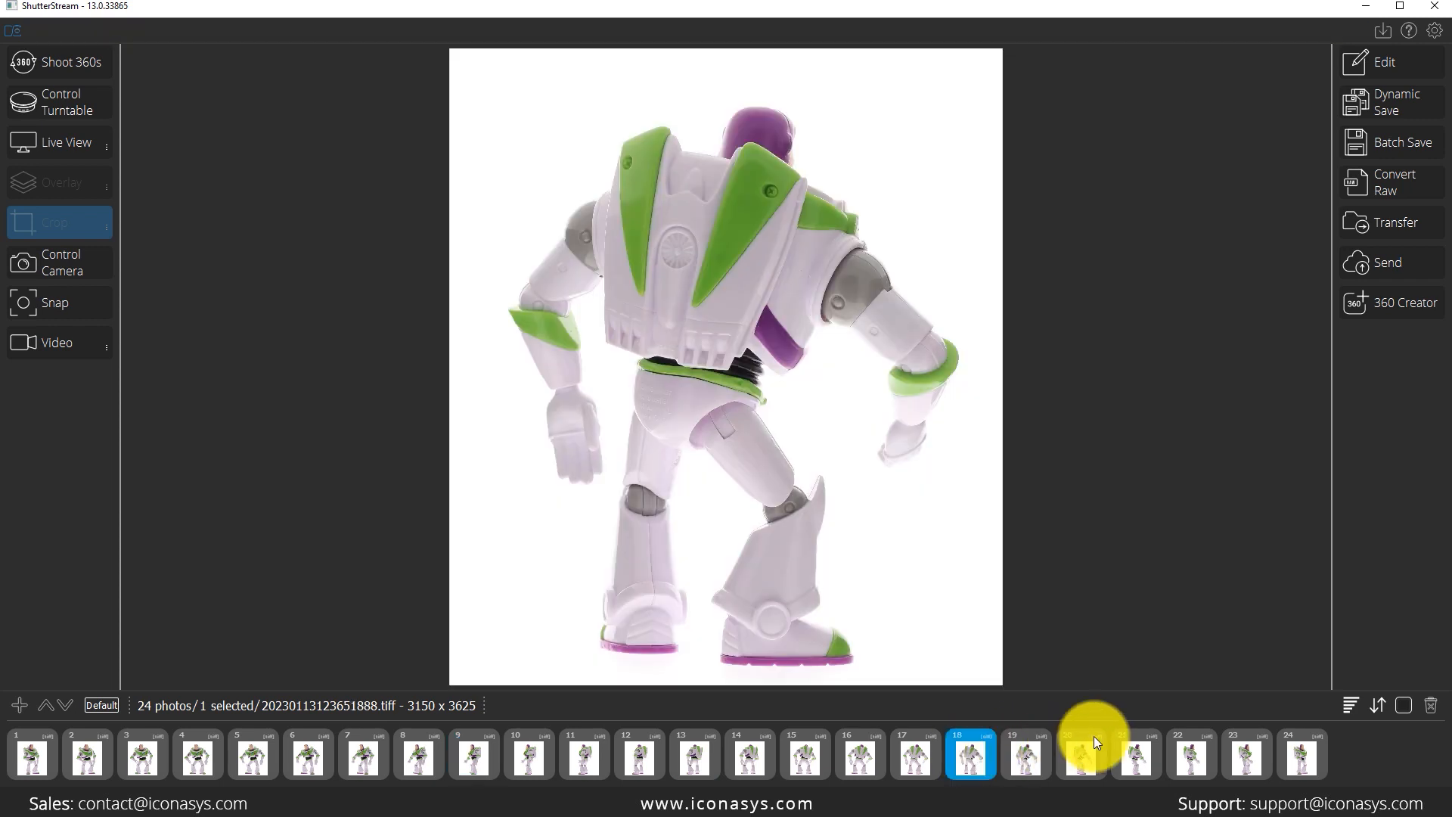
{"action": "left_click", "coordinate": [1139, 751]}
{"action": "left_click", "coordinate": [1299, 748]}
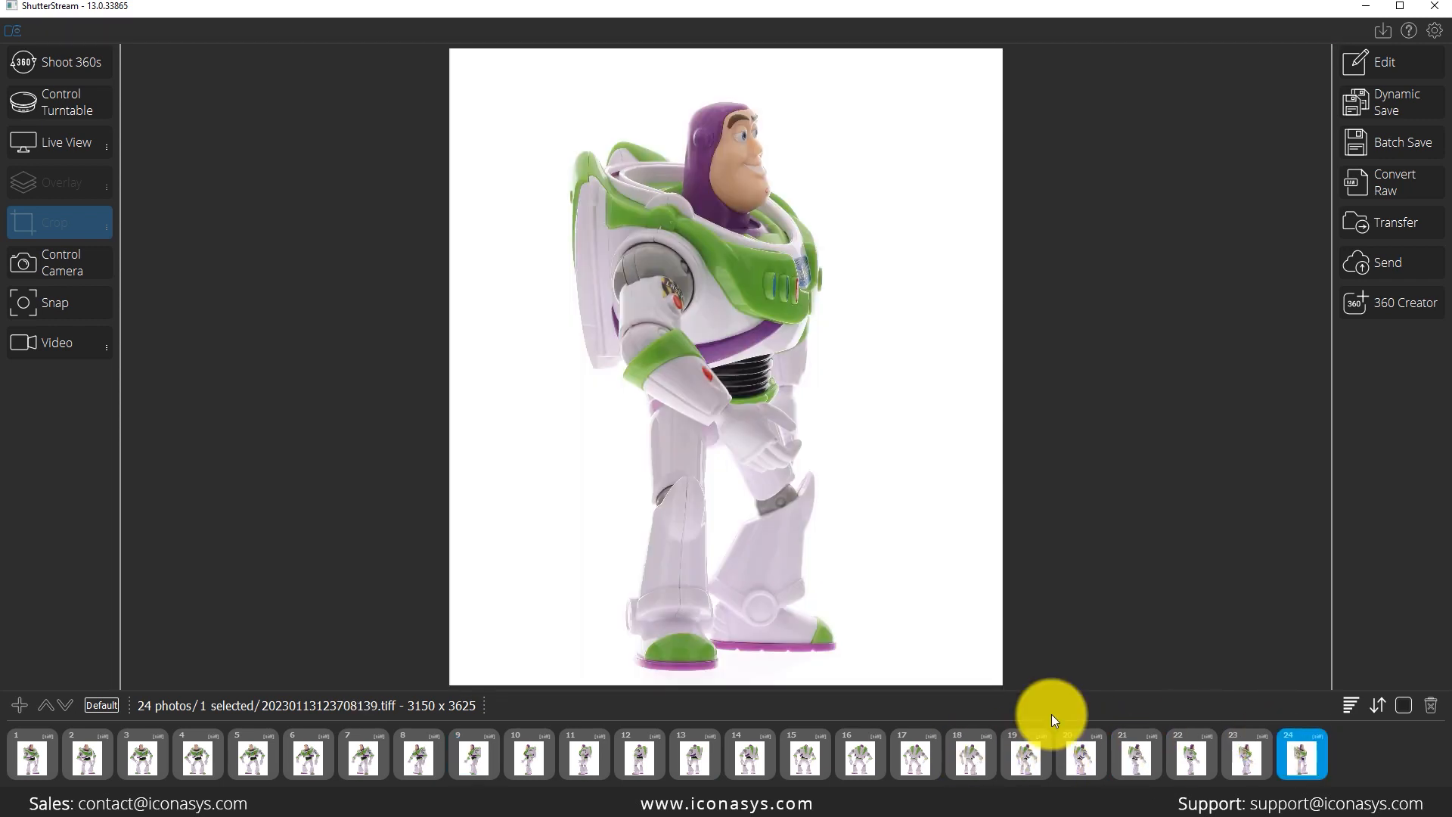
{"action": "left_click", "coordinate": [297, 761]}
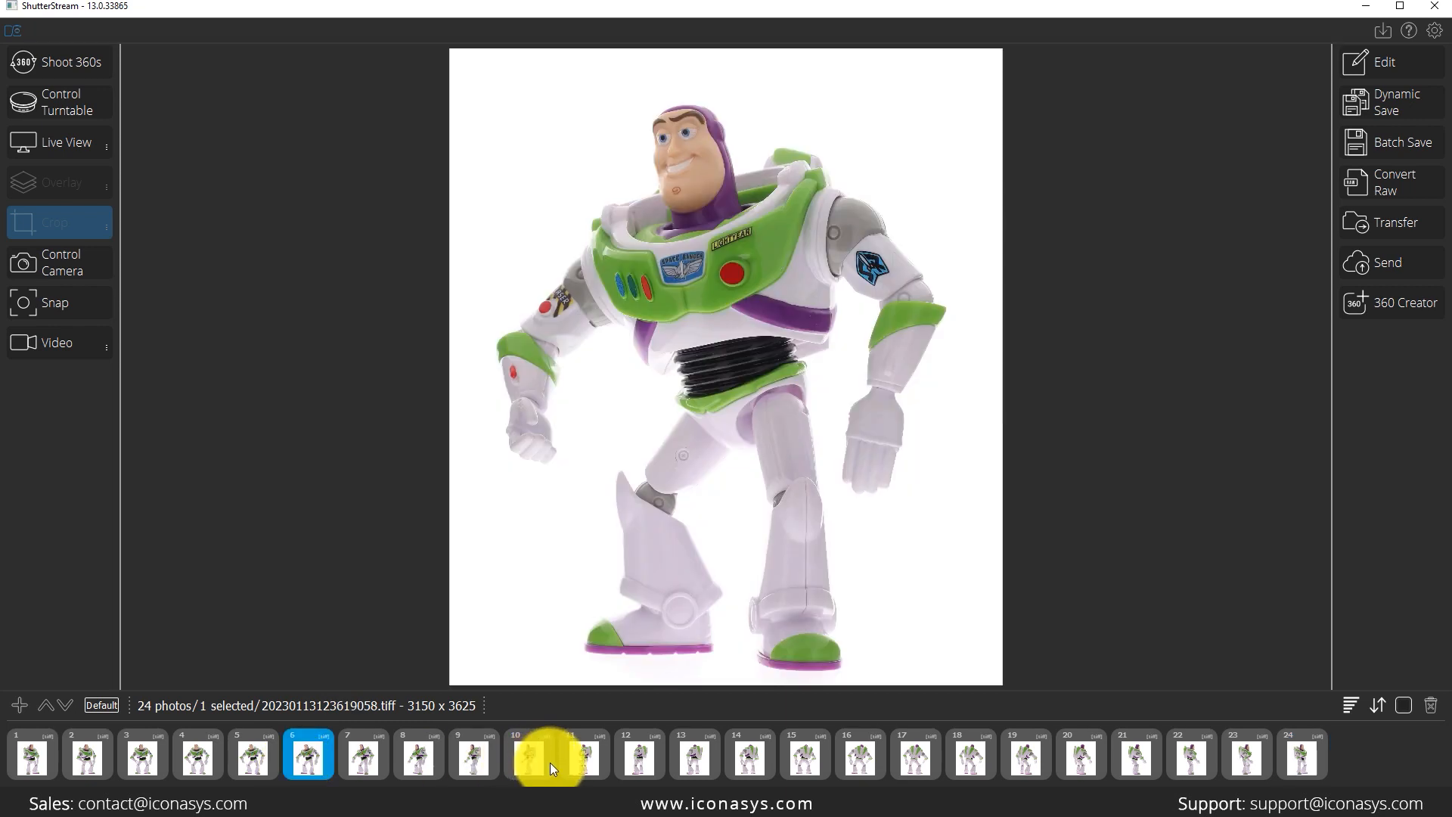
{"action": "left_click", "coordinate": [575, 759]}
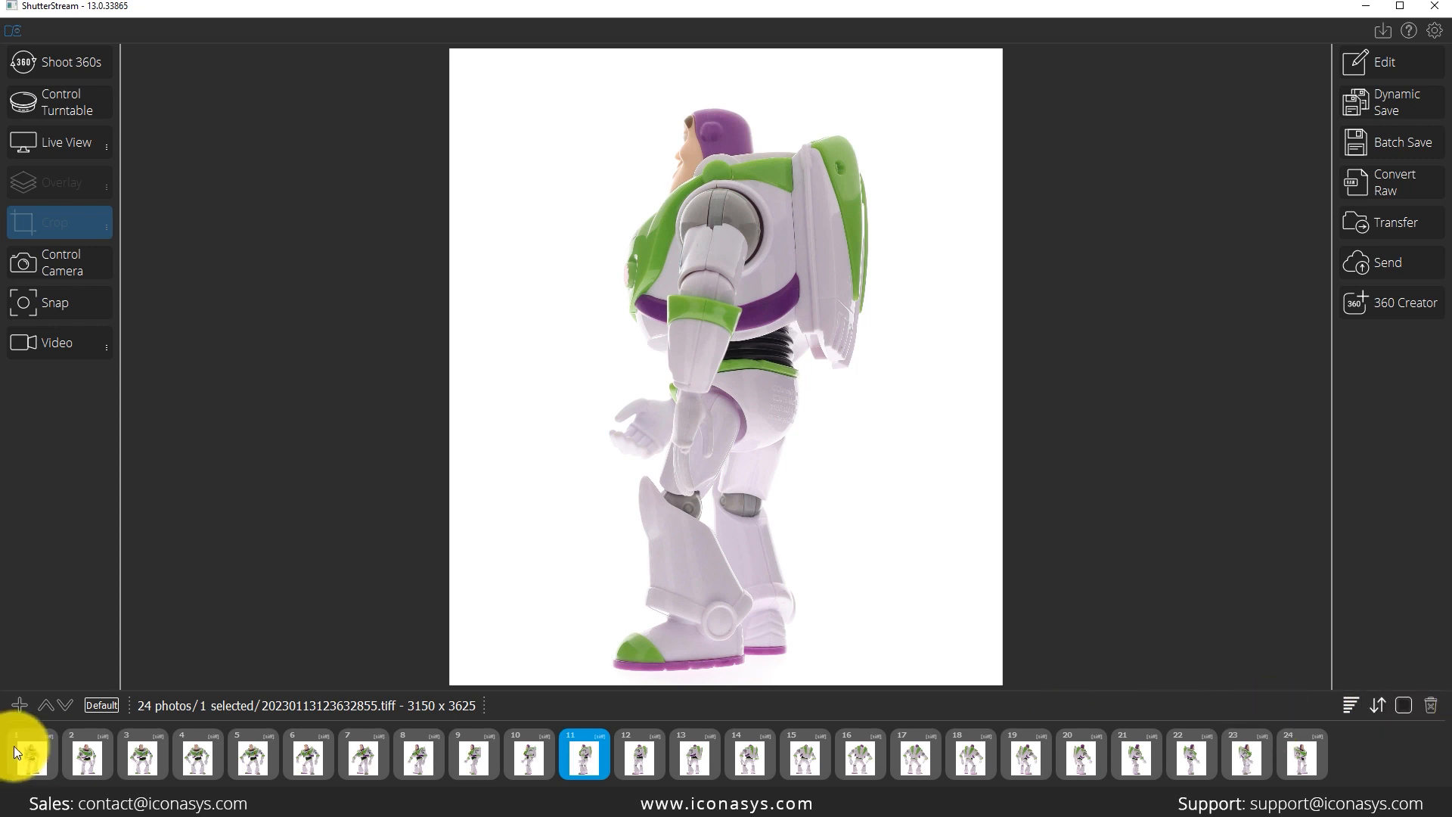
- Select all 24 captured photos and open them in the image editor
{"action": "left_click", "coordinate": [1404, 708]}
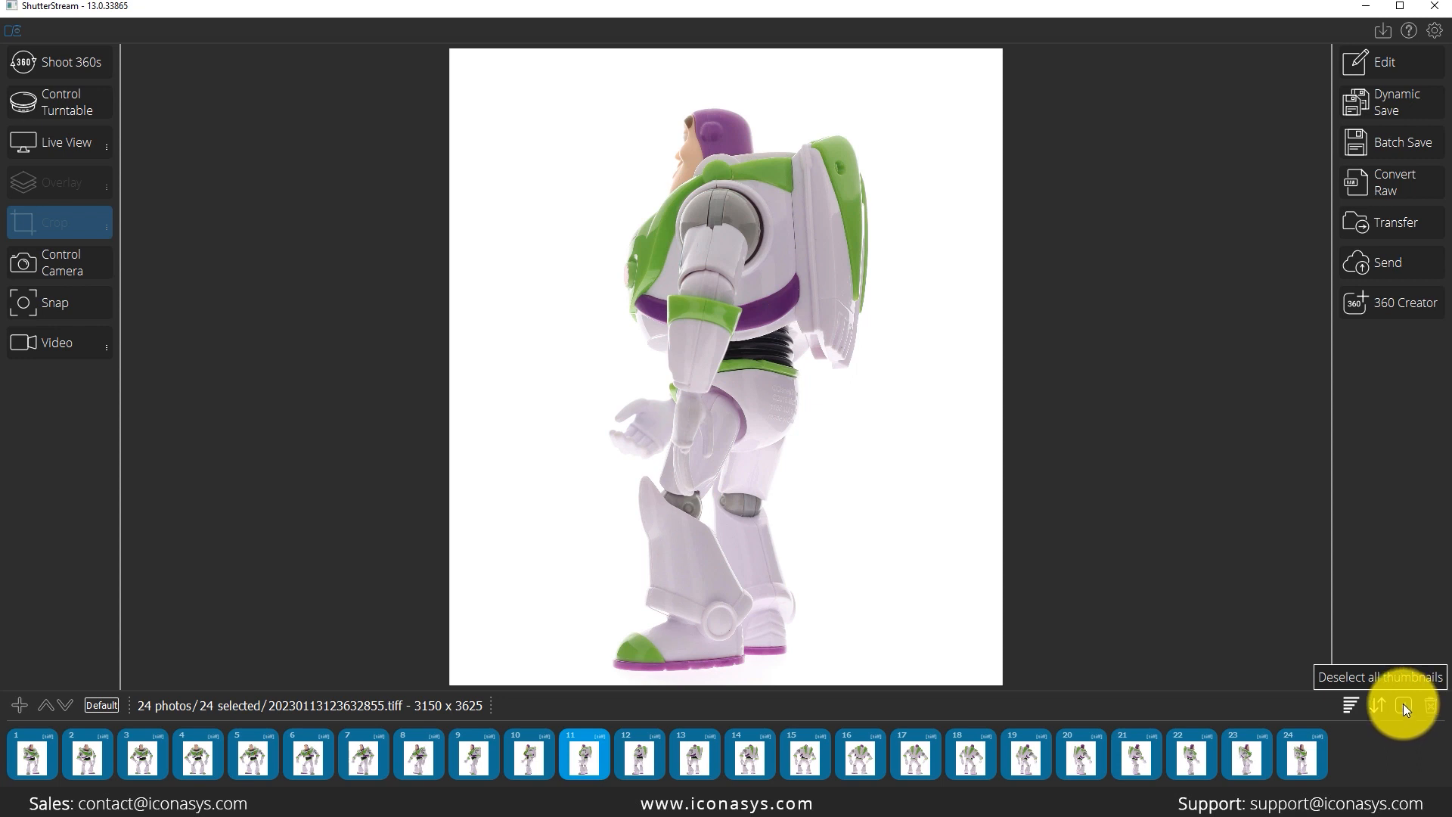
{"action": "left_click", "coordinate": [1308, 756]}
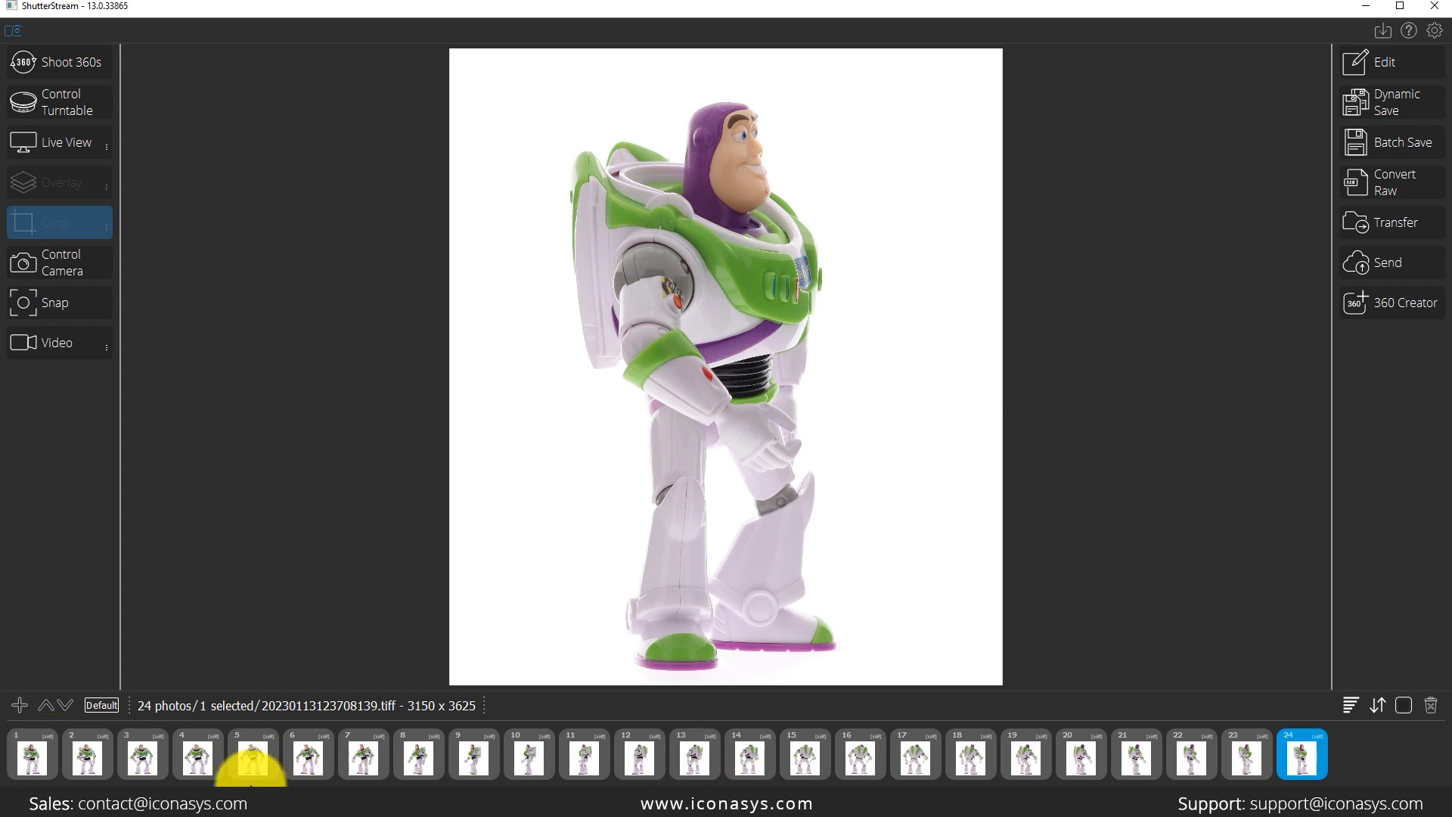
{"action": "left_click", "coordinate": [36, 747], "text": "shift"}
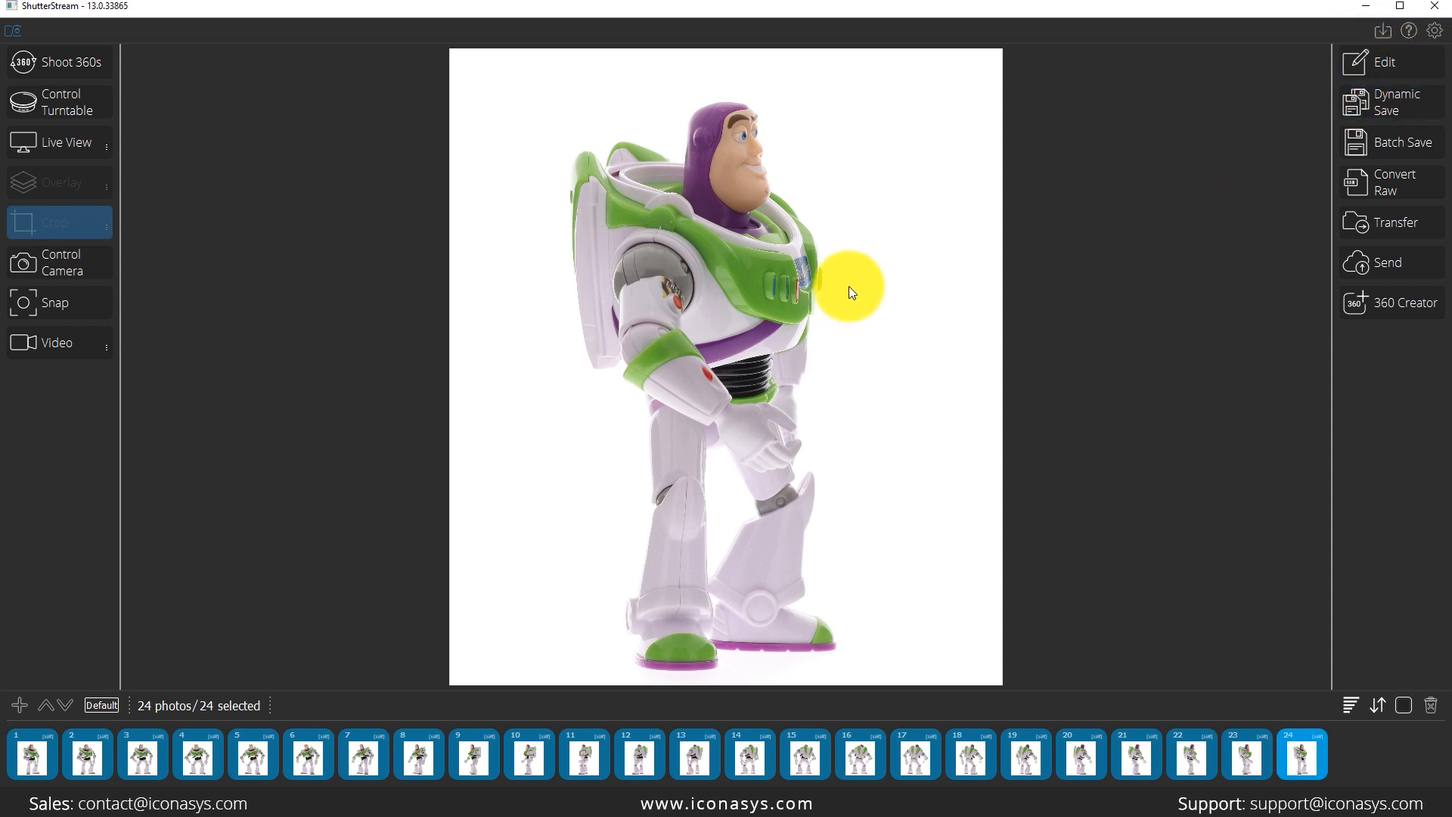
{"action": "left_click", "coordinate": [1395, 59]}
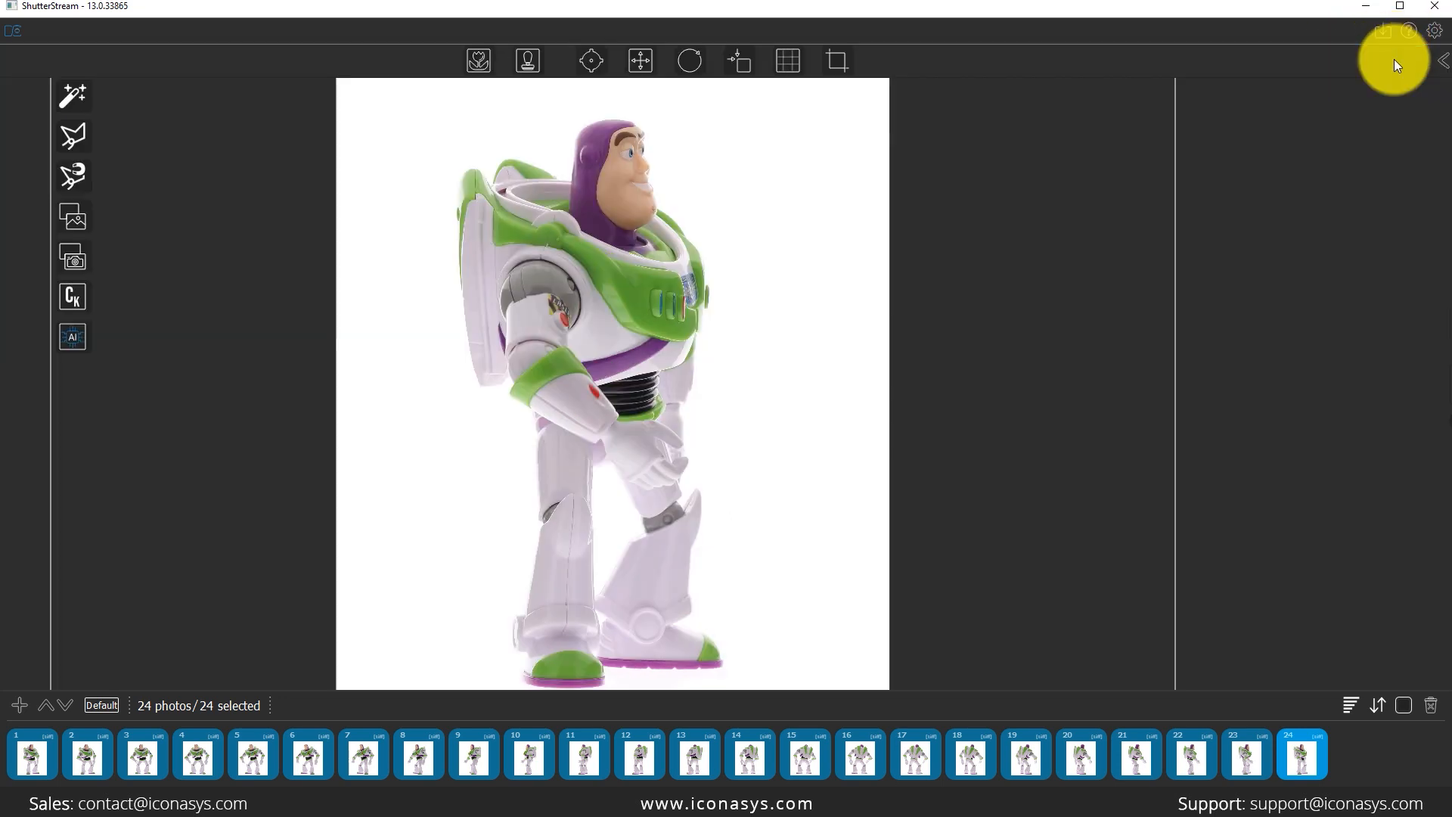
- Preview photo 5 with all photos selected and the color picker on, and set Levels to black point 5.00 and white point 251.67
{"action": "left_click", "coordinate": [266, 769]}
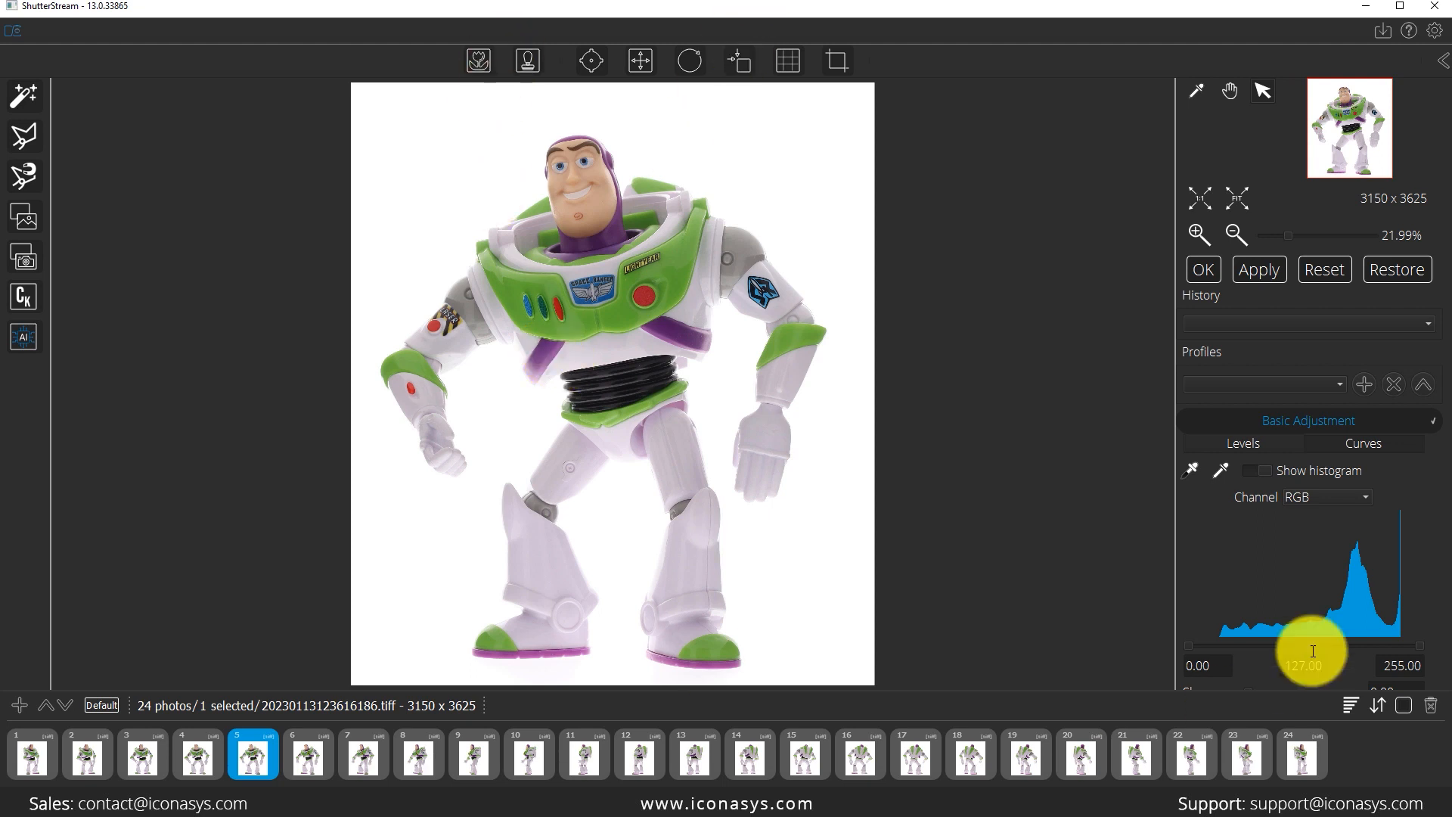
{"action": "left_click", "coordinate": [1402, 706]}
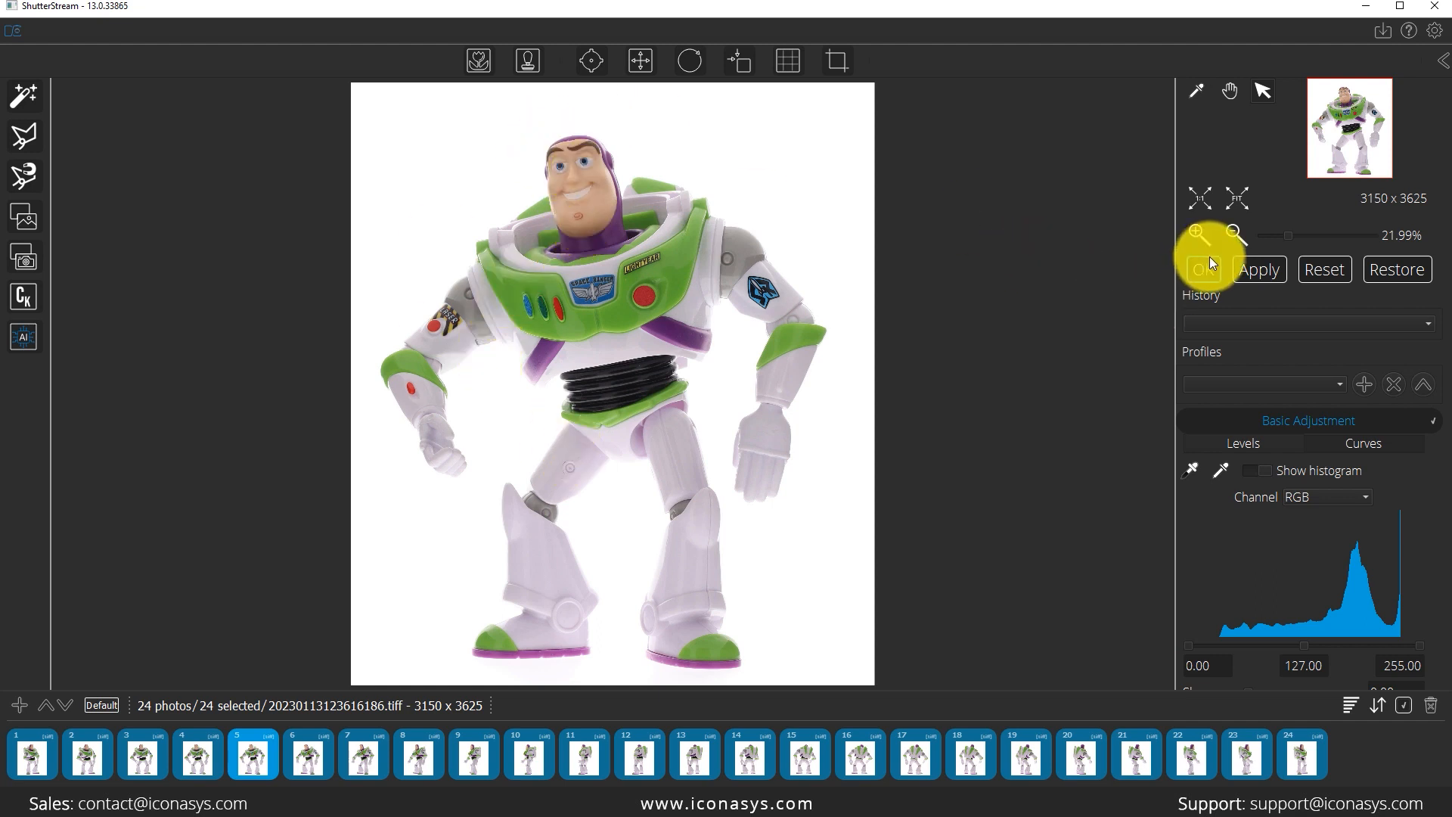
{"action": "left_click", "coordinate": [1195, 91]}
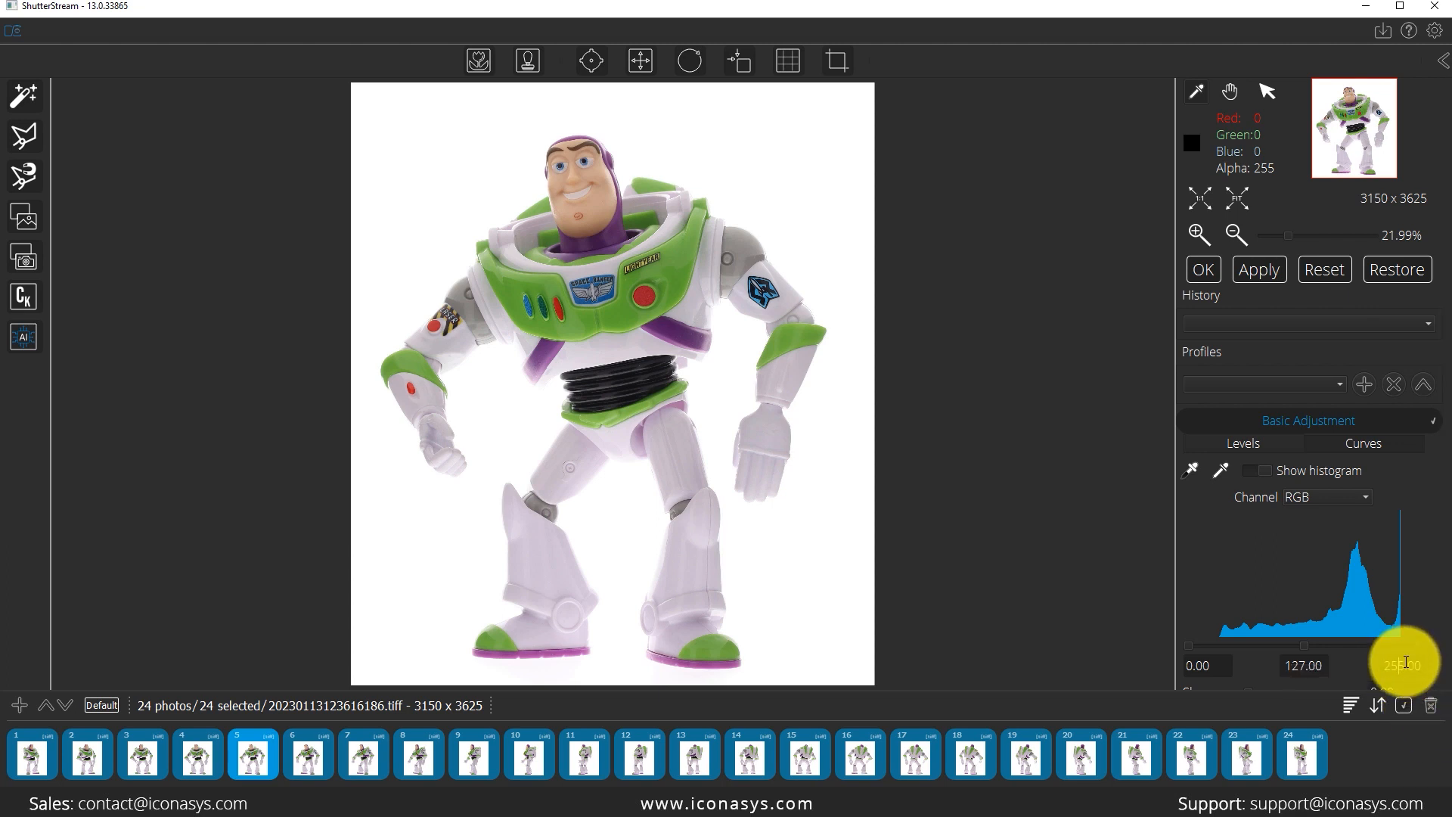
{"action": "left_click_drag", "start_coordinate": [1421, 649], "coordinate": [1419, 650]}
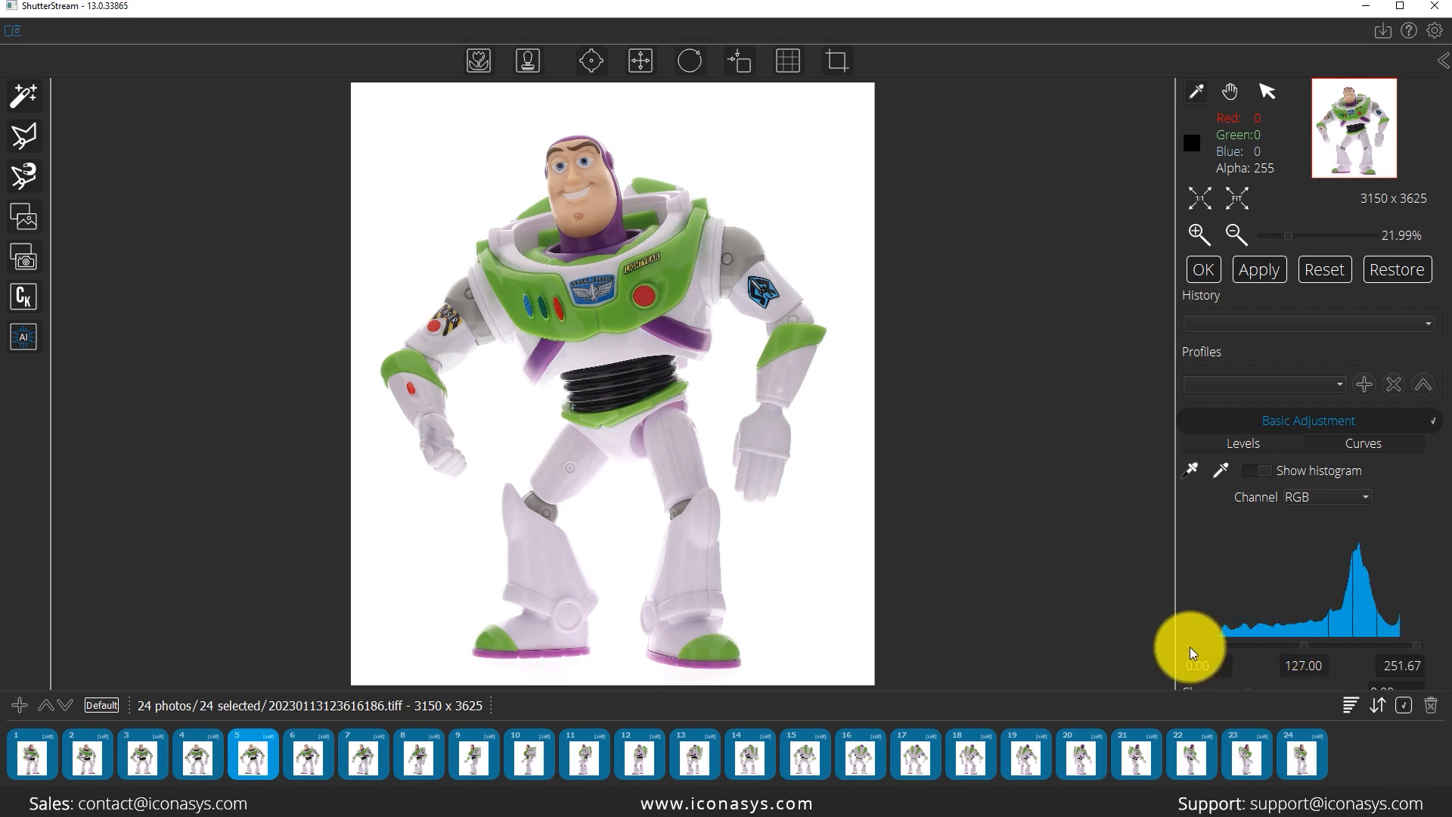
{"action": "left_click_drag", "start_coordinate": [1192, 647], "coordinate": [1197, 647]}
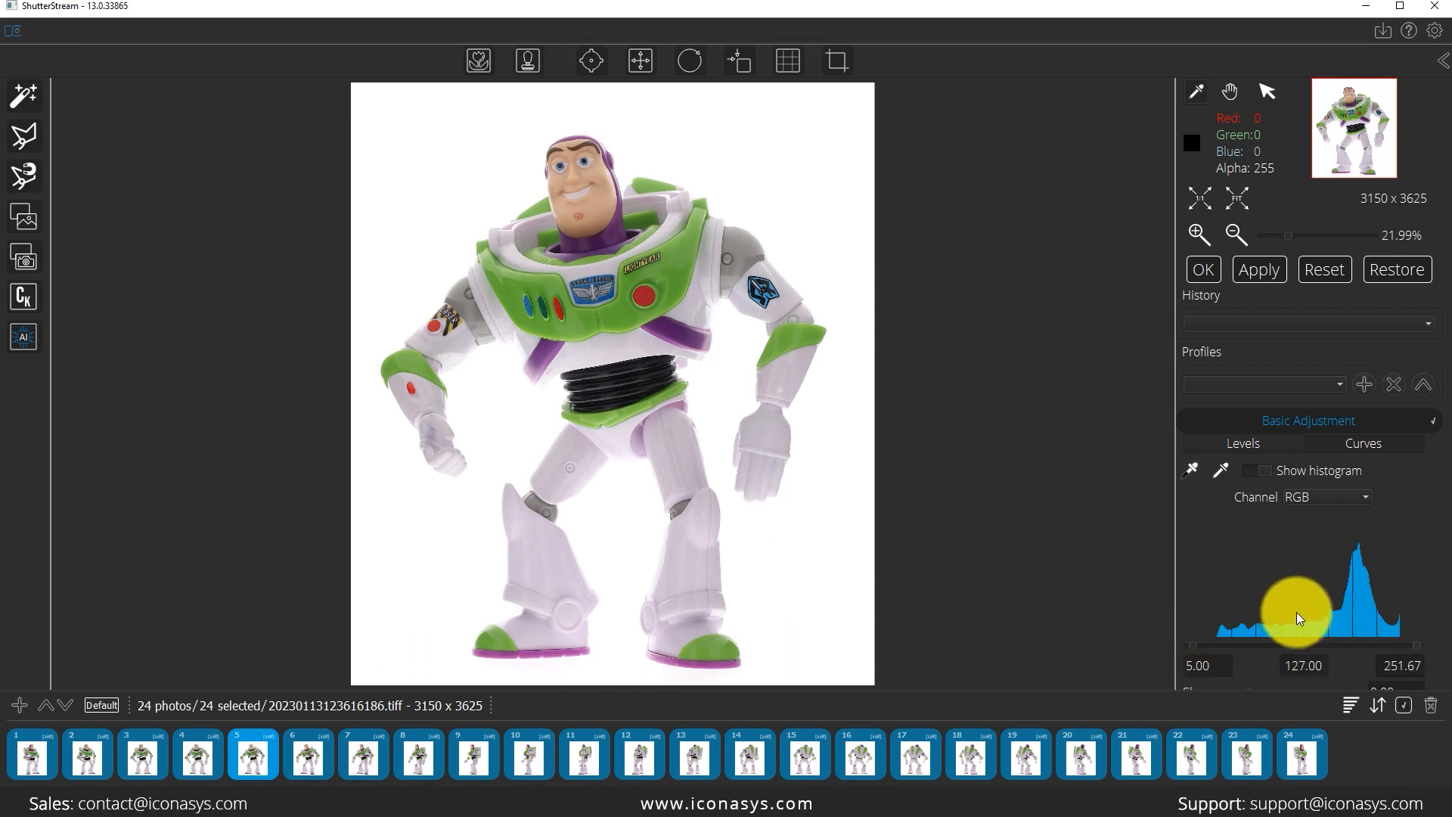
- Set the Levels midtone to 128.79 and the Sharpness to 3.40 for the selected photos
{"action": "scroll", "coordinate": [1308, 604], "scroll_direction": "down", "scroll_amount": 3}
{"action": "left_click_drag", "start_coordinate": [1308, 470], "coordinate": [1305, 467]}
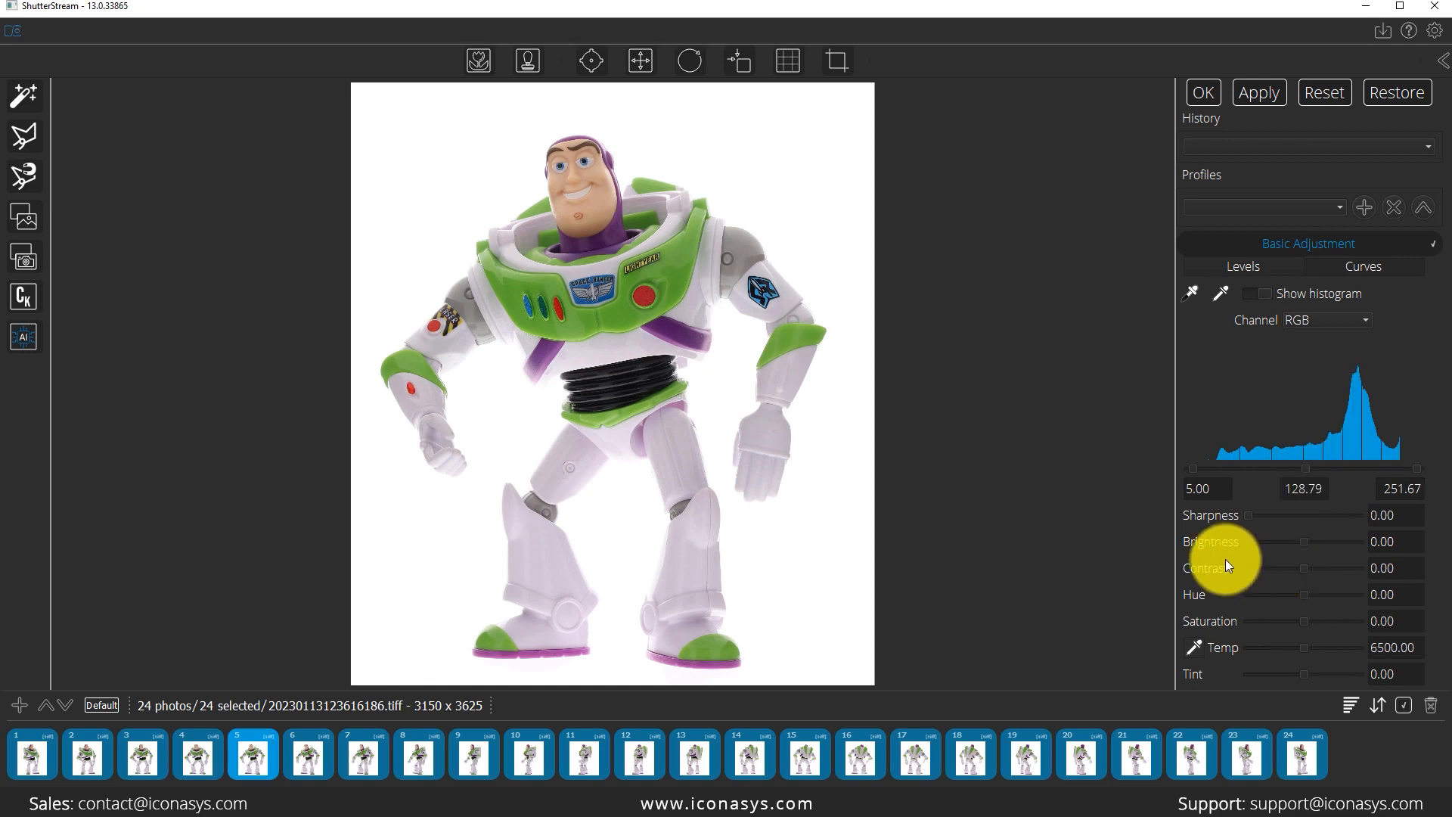
{"action": "left_click_drag", "start_coordinate": [1241, 517], "coordinate": [1264, 517]}
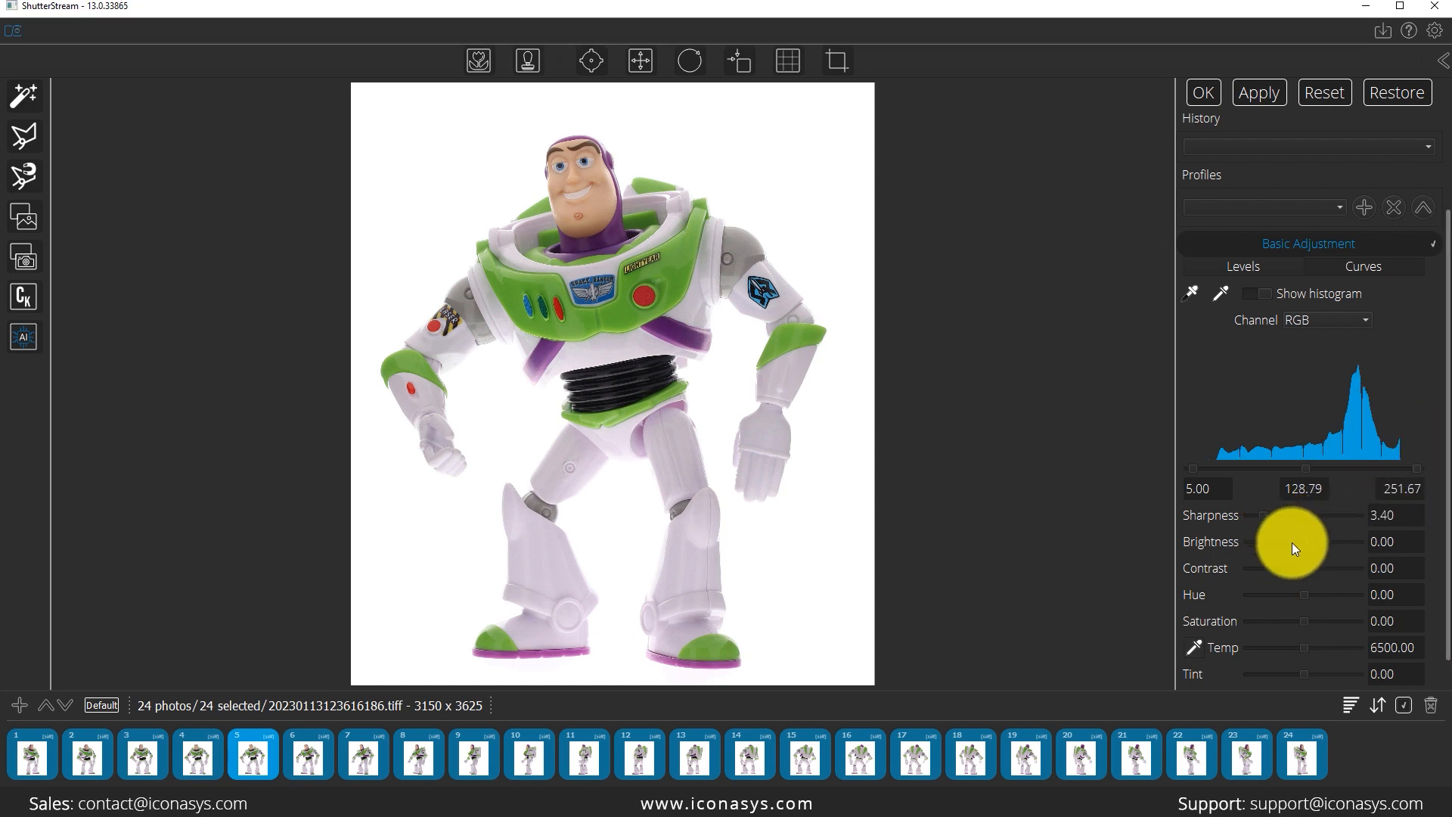
{"action": "scroll", "coordinate": [1292, 542], "scroll_direction": "up", "scroll_amount": 2}
{"action": "scroll", "coordinate": [1269, 459], "scroll_direction": "up", "scroll_amount": 1}
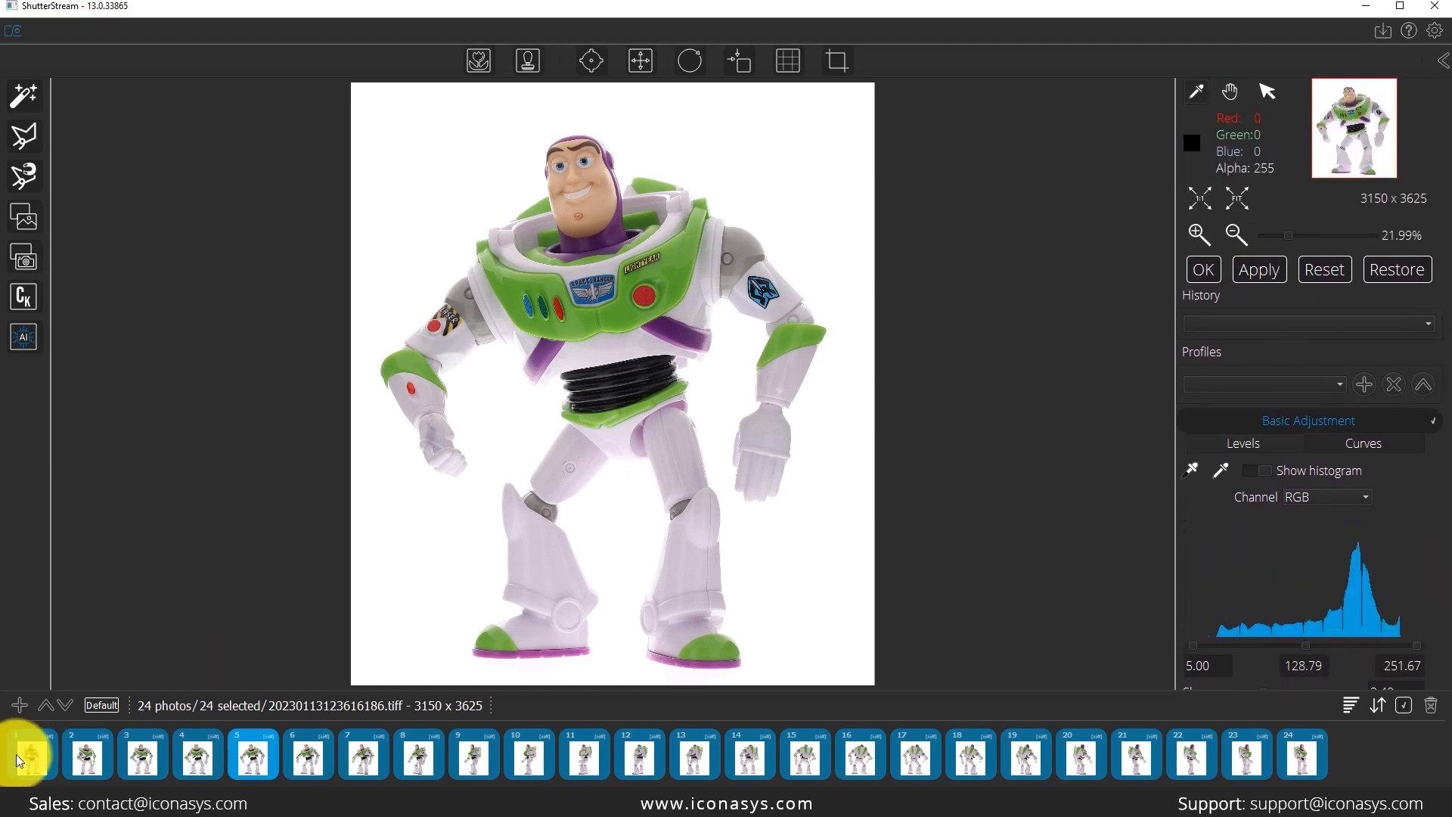
- Apply the adjustments to all 24 selected photos and exit editing mode
{"action": "left_click", "coordinate": [1260, 270]}
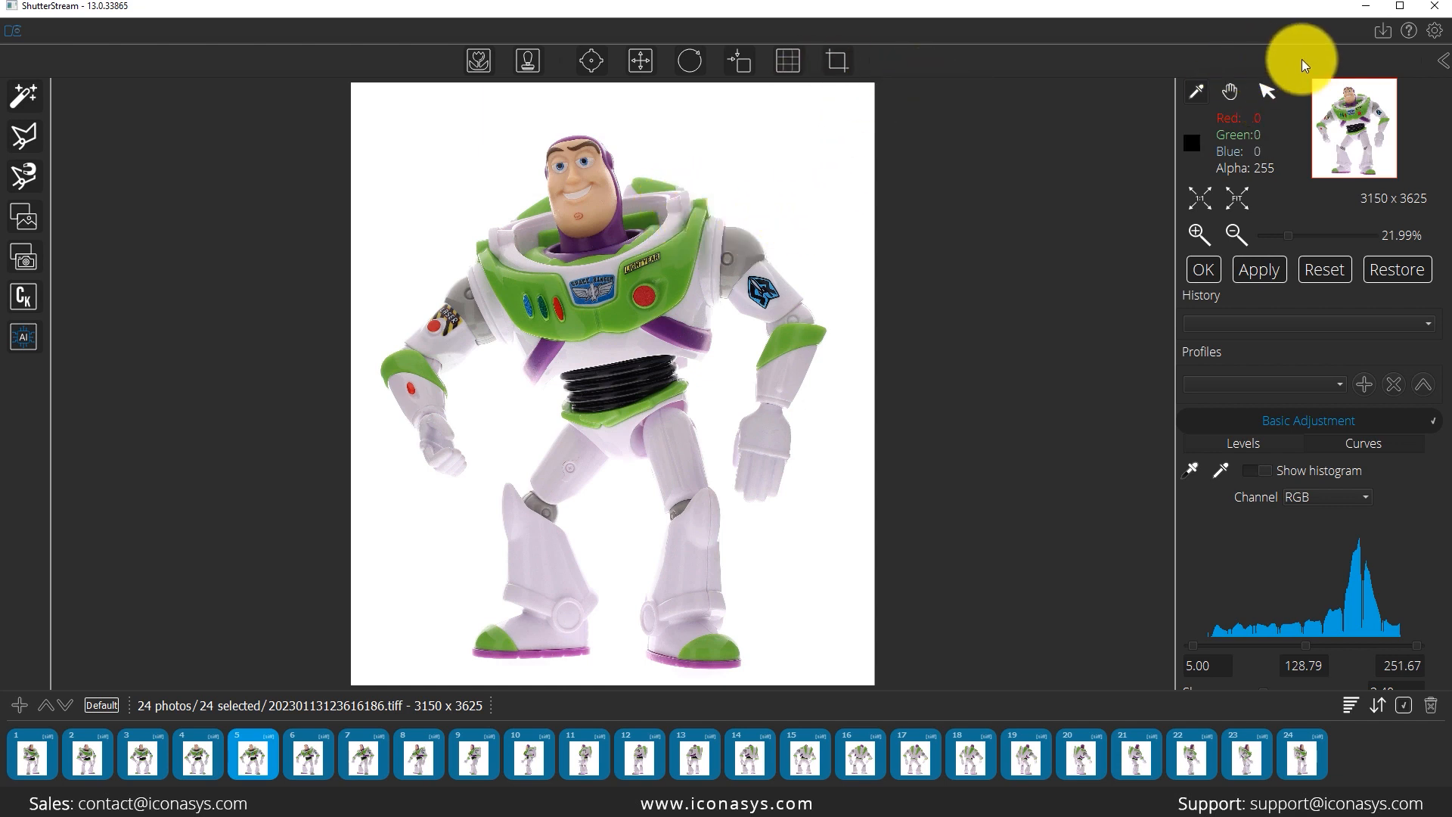
{"action": "left_click", "coordinate": [1439, 68]}
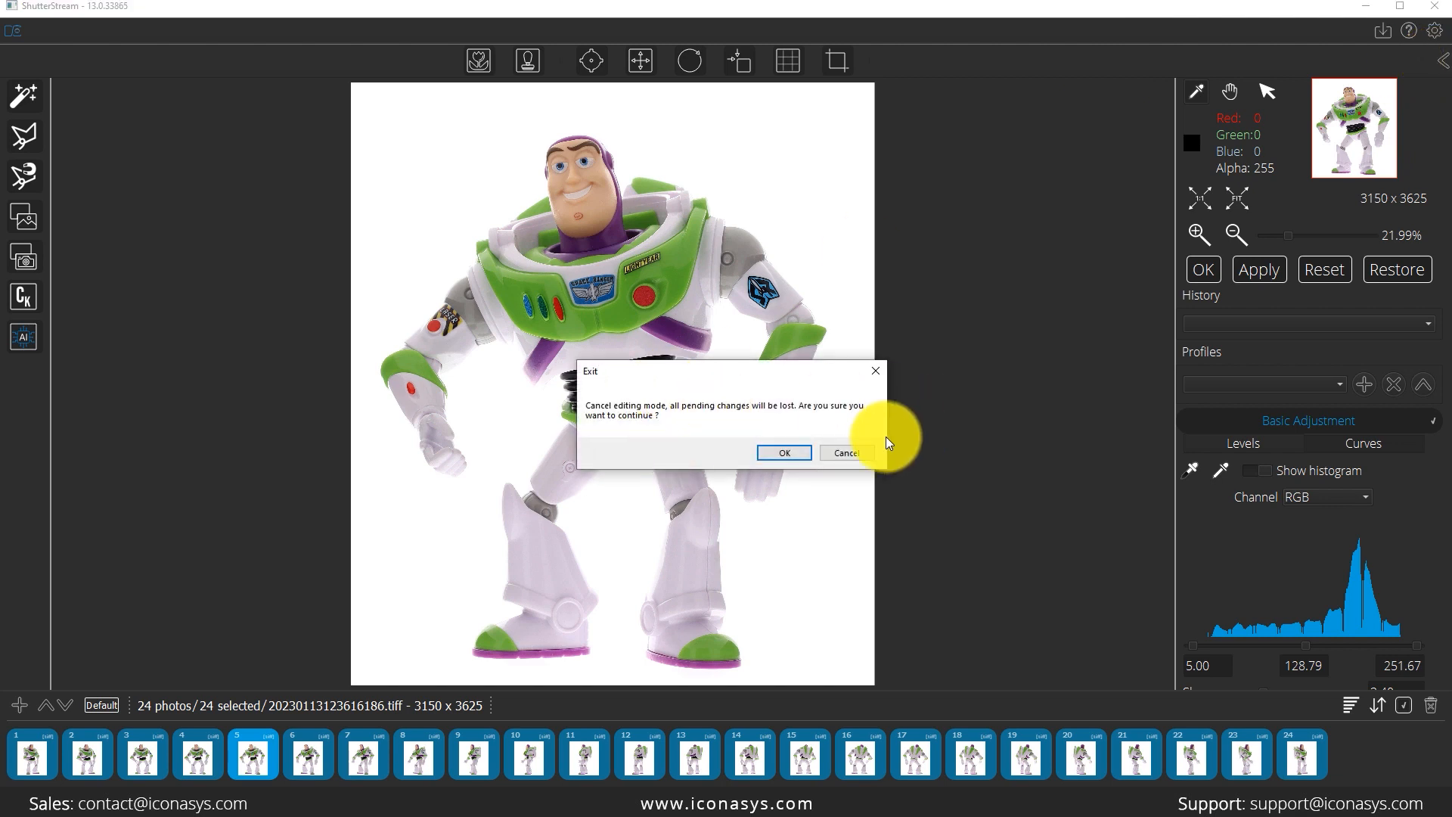
{"action": "left_click", "coordinate": [791, 455]}
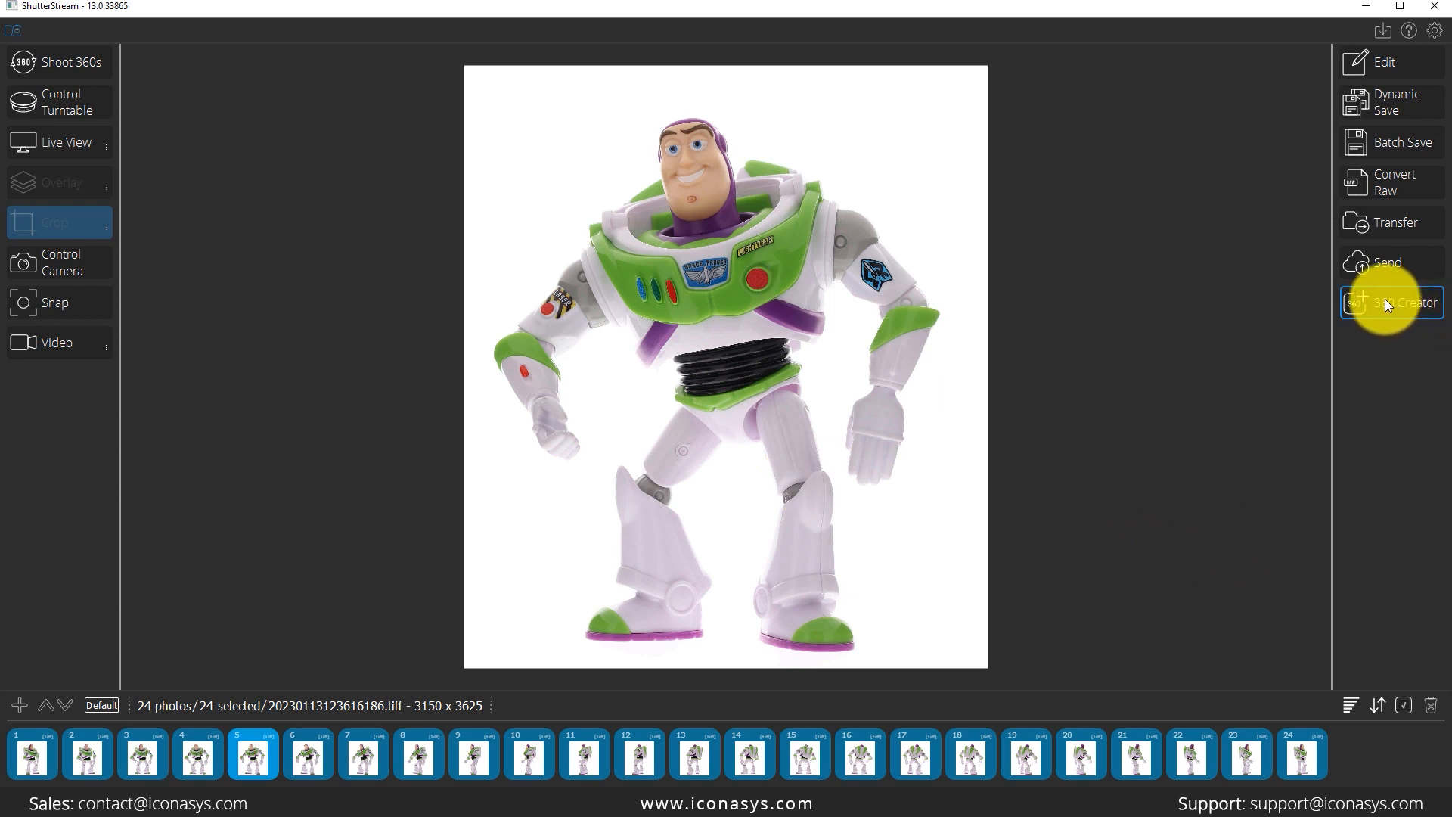
- Batch save the 24 photos as jpg with the sequential name "Buzz-", resized to a width of 1200
{"action": "left_click", "coordinate": [1390, 153]}
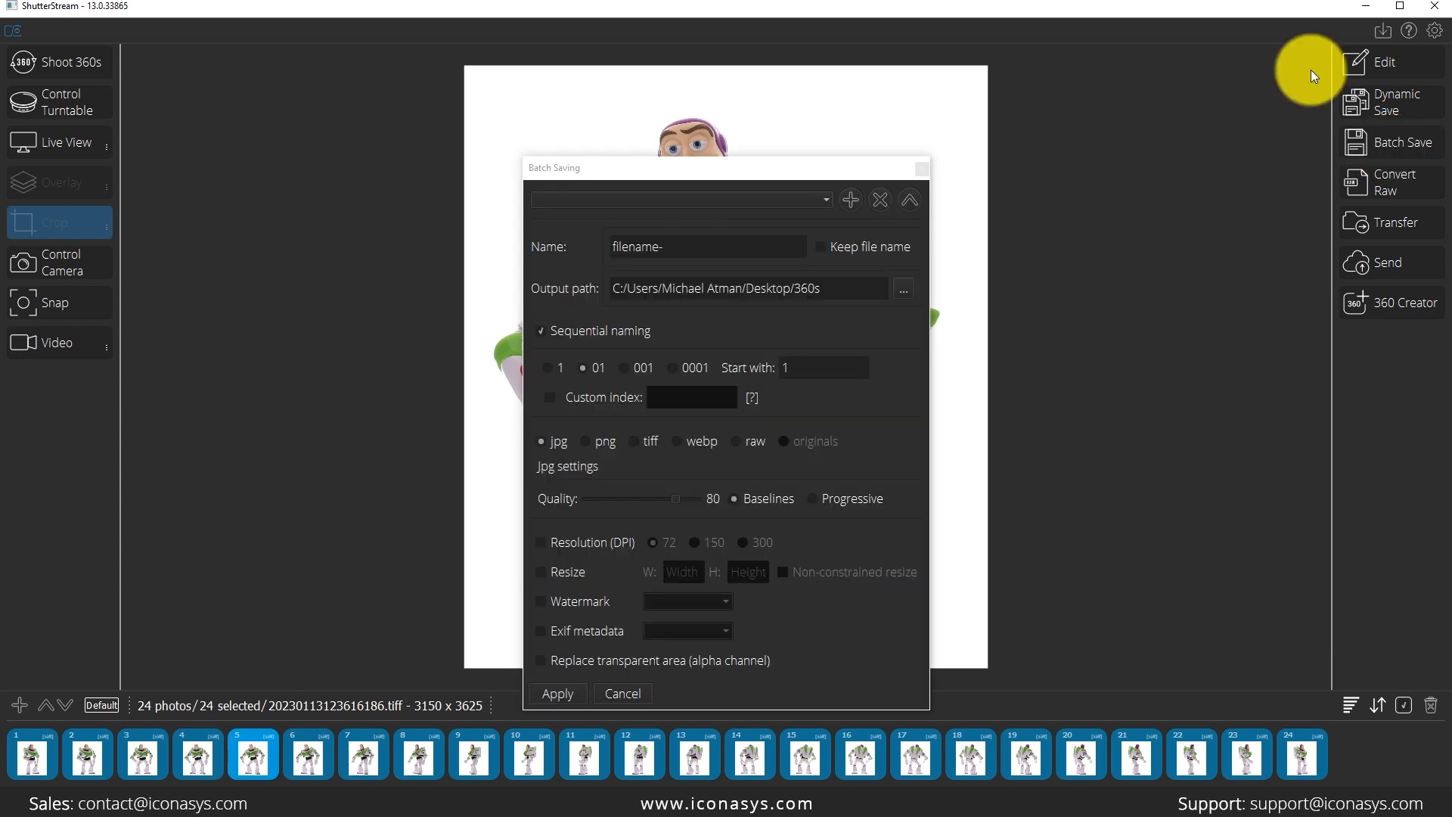
{"action": "left_click_drag", "start_coordinate": [662, 248], "coordinate": [589, 242]}
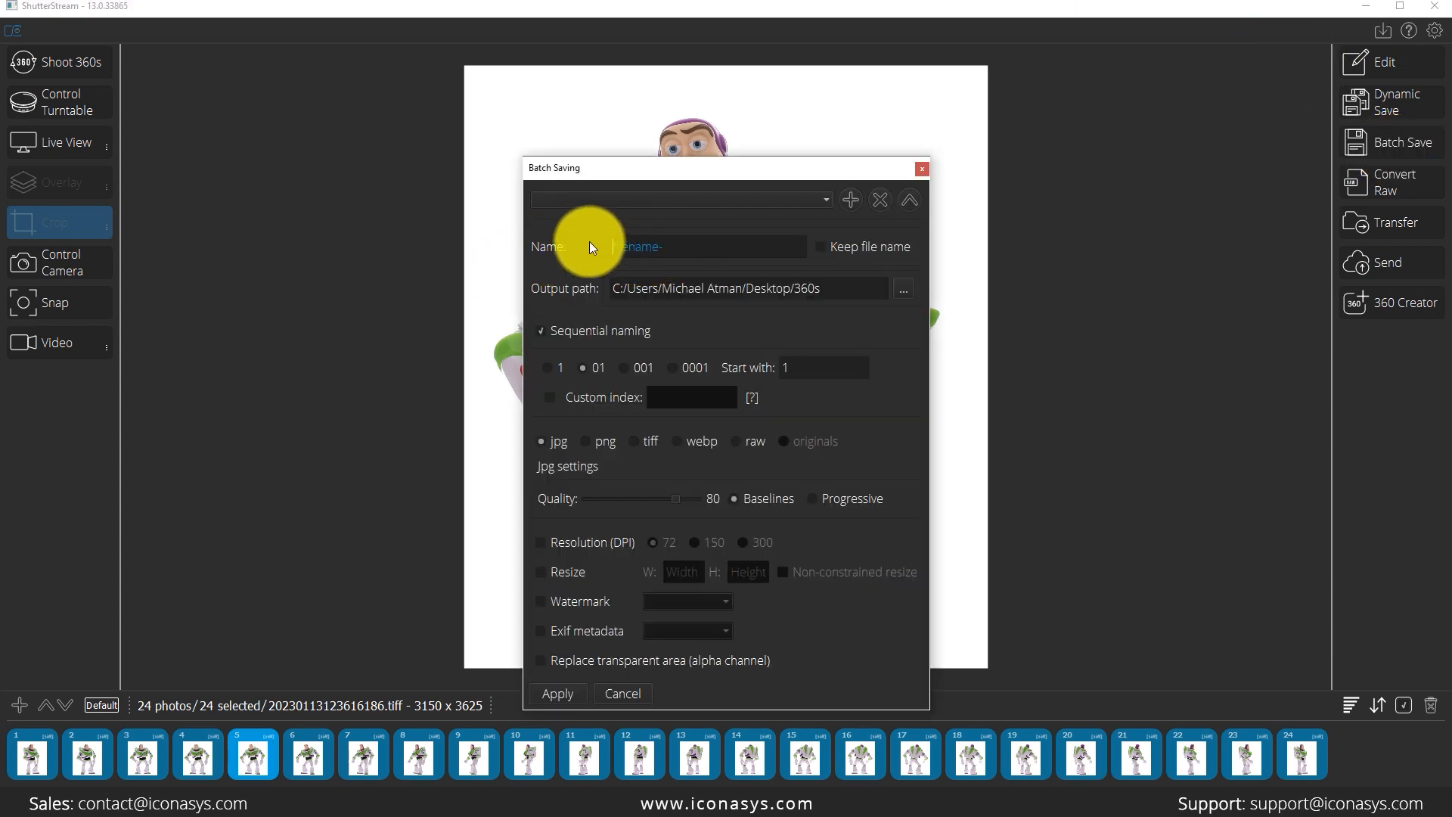
{"action": "type", "text": "Buzz"}
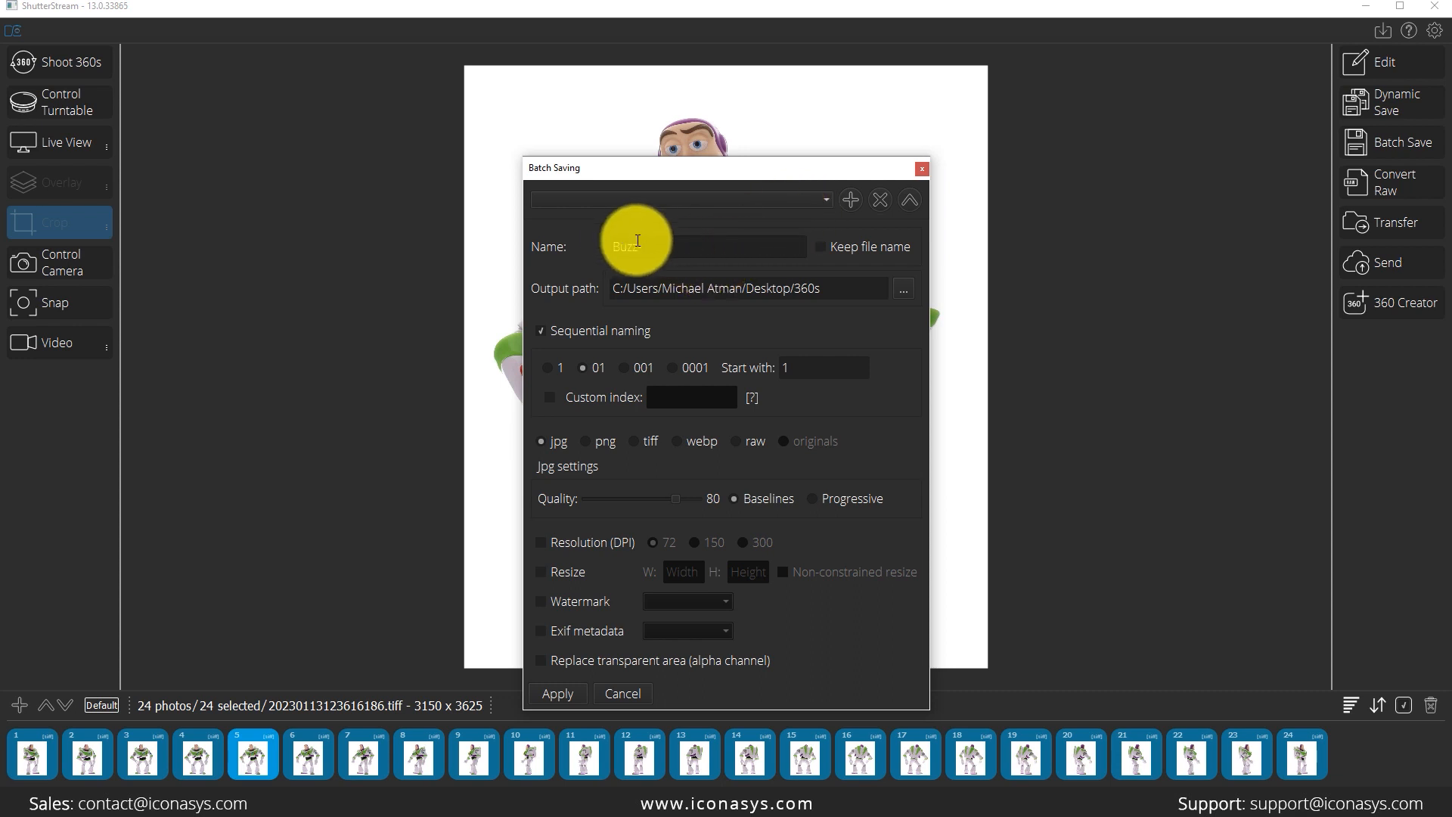
{"action": "type", "text": "-"}
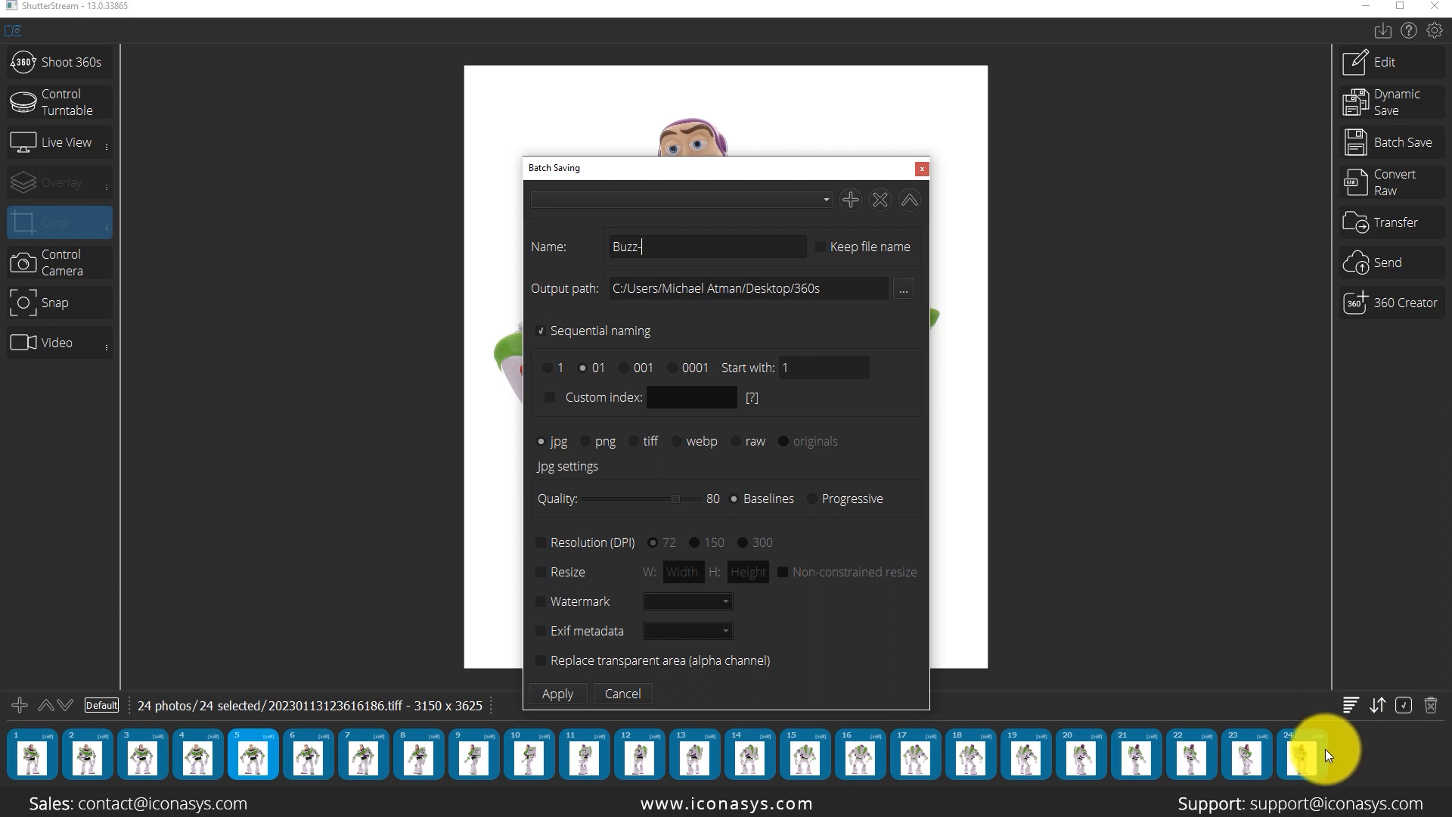
{"action": "left_click", "coordinate": [541, 572]}
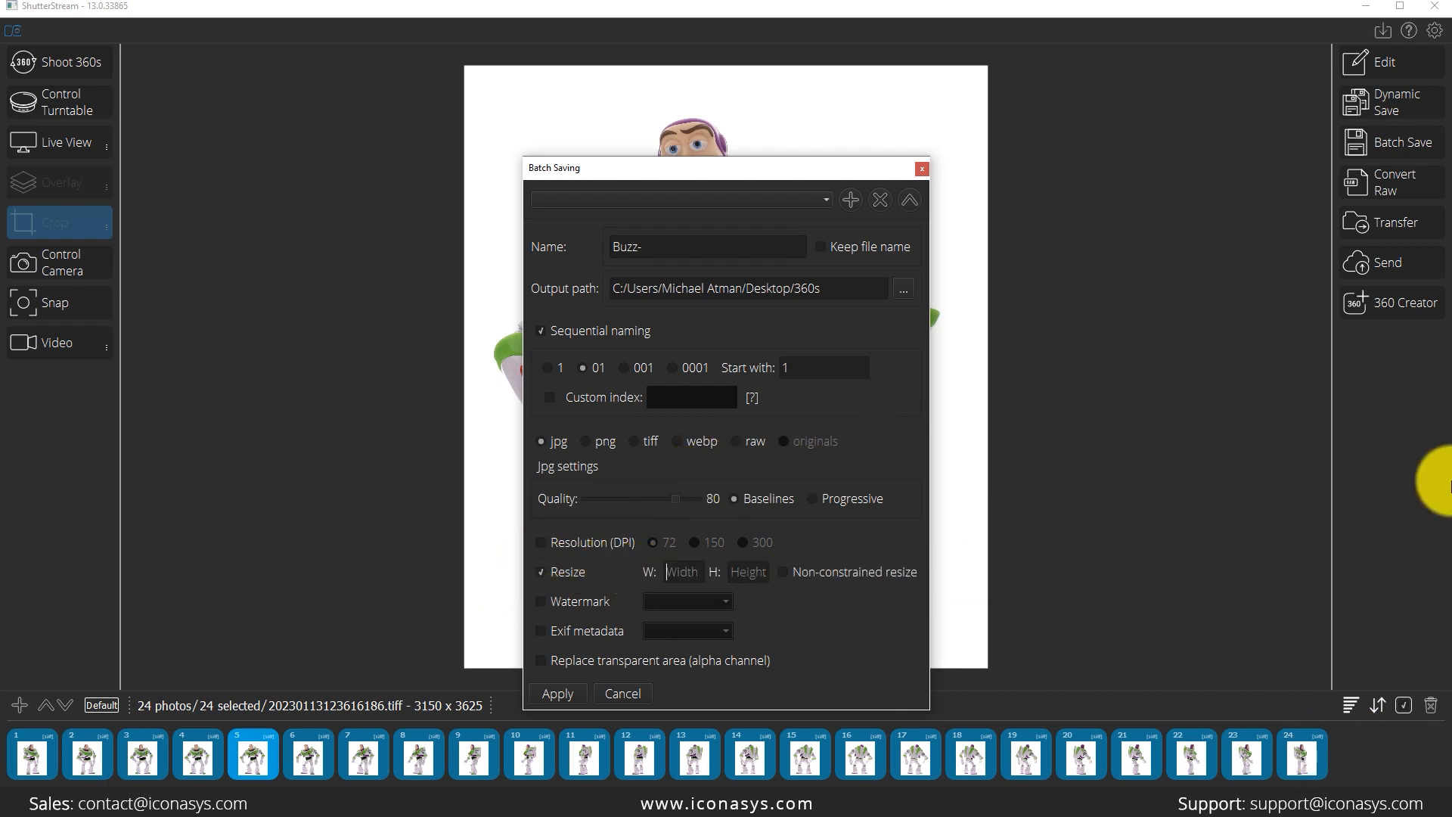
{"action": "type", "text": "1200"}
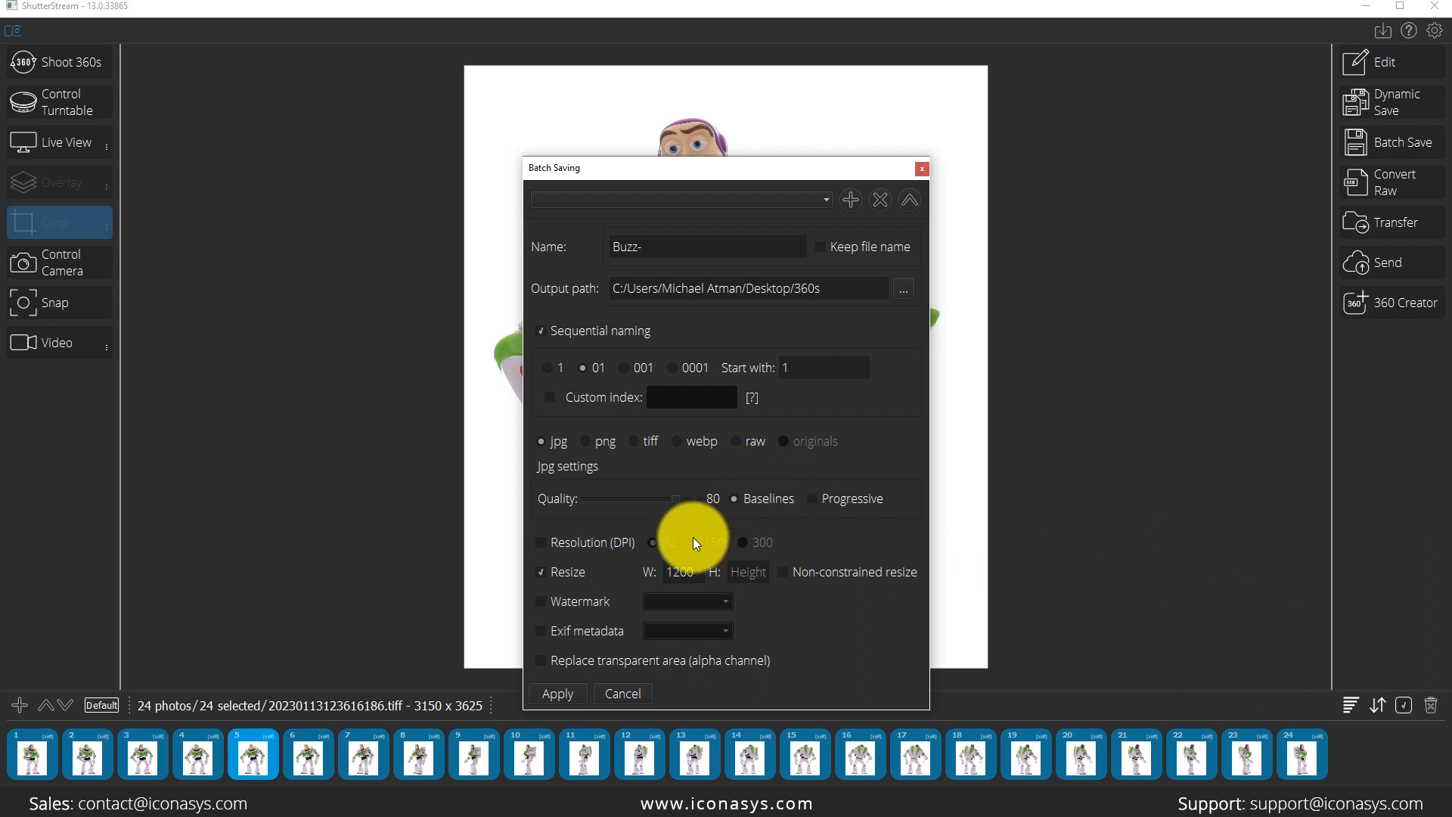
{"action": "left_click", "coordinate": [568, 691]}
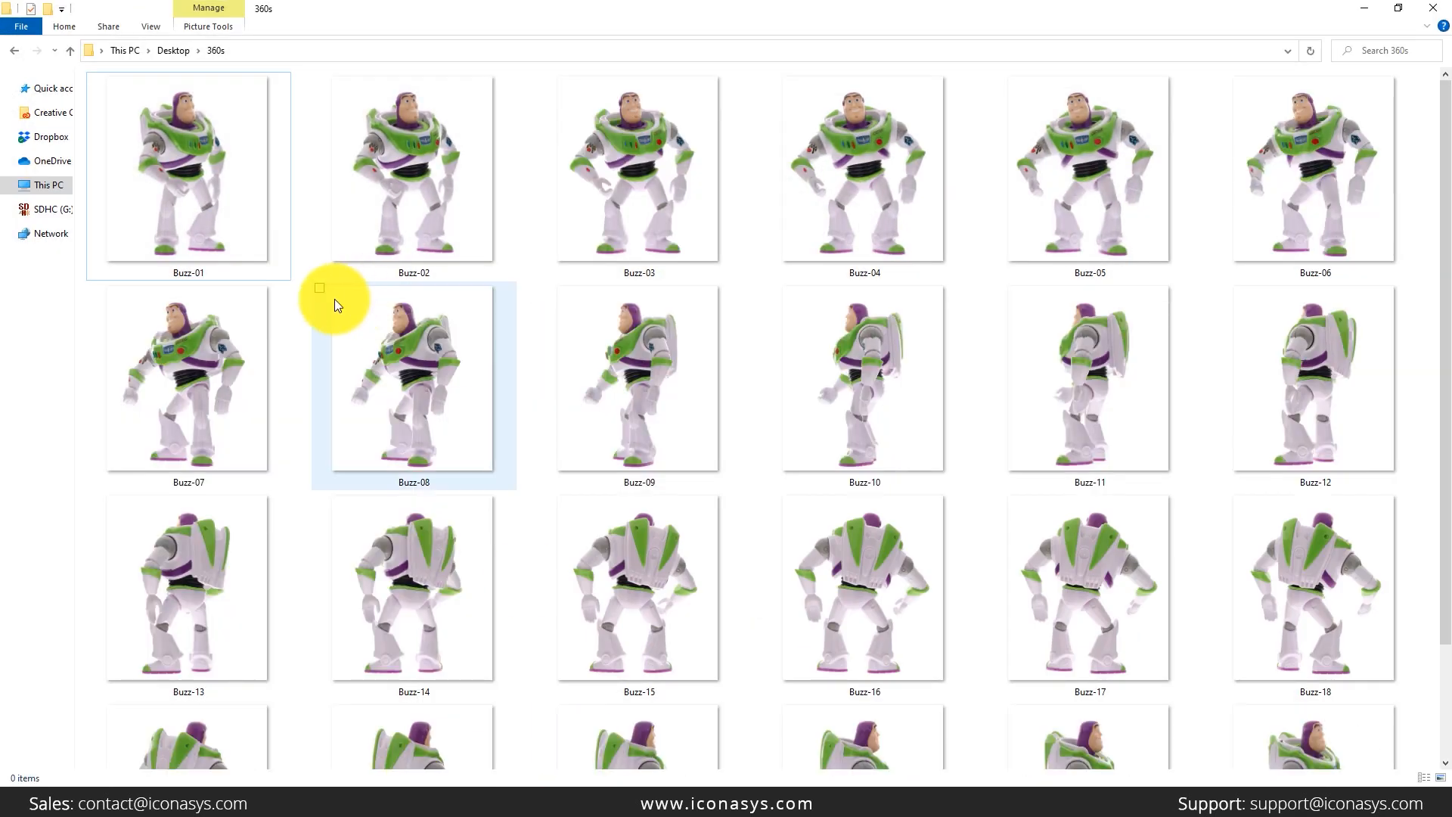
- Review the saved Buzz images in the 360s folder and return to ShutterStream
{"action": "scroll", "coordinate": [569, 375], "scroll_direction": "down", "scroll_amount": 2}
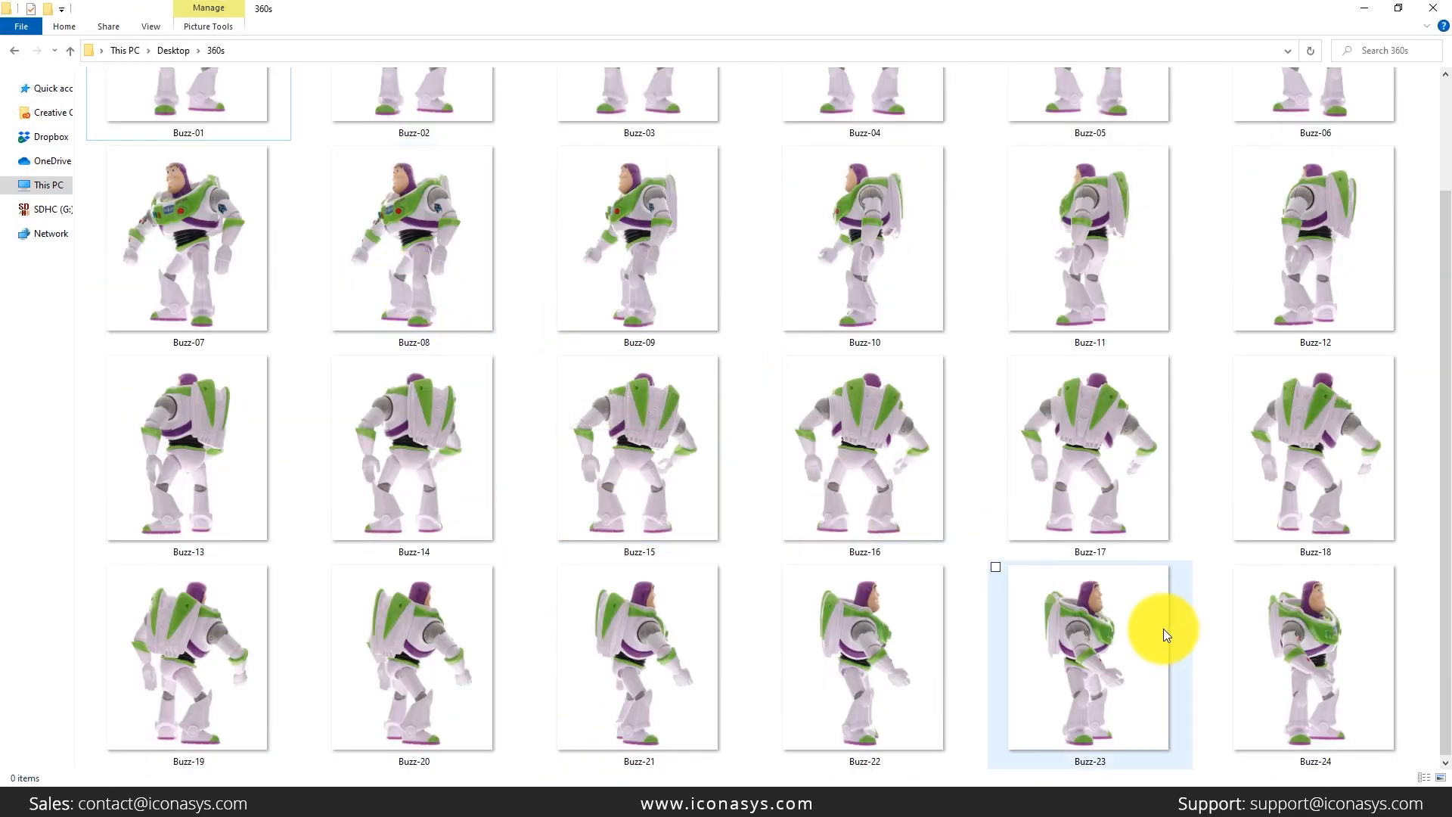
{"action": "scroll", "coordinate": [1163, 628], "scroll_direction": "up", "scroll_amount": 2}
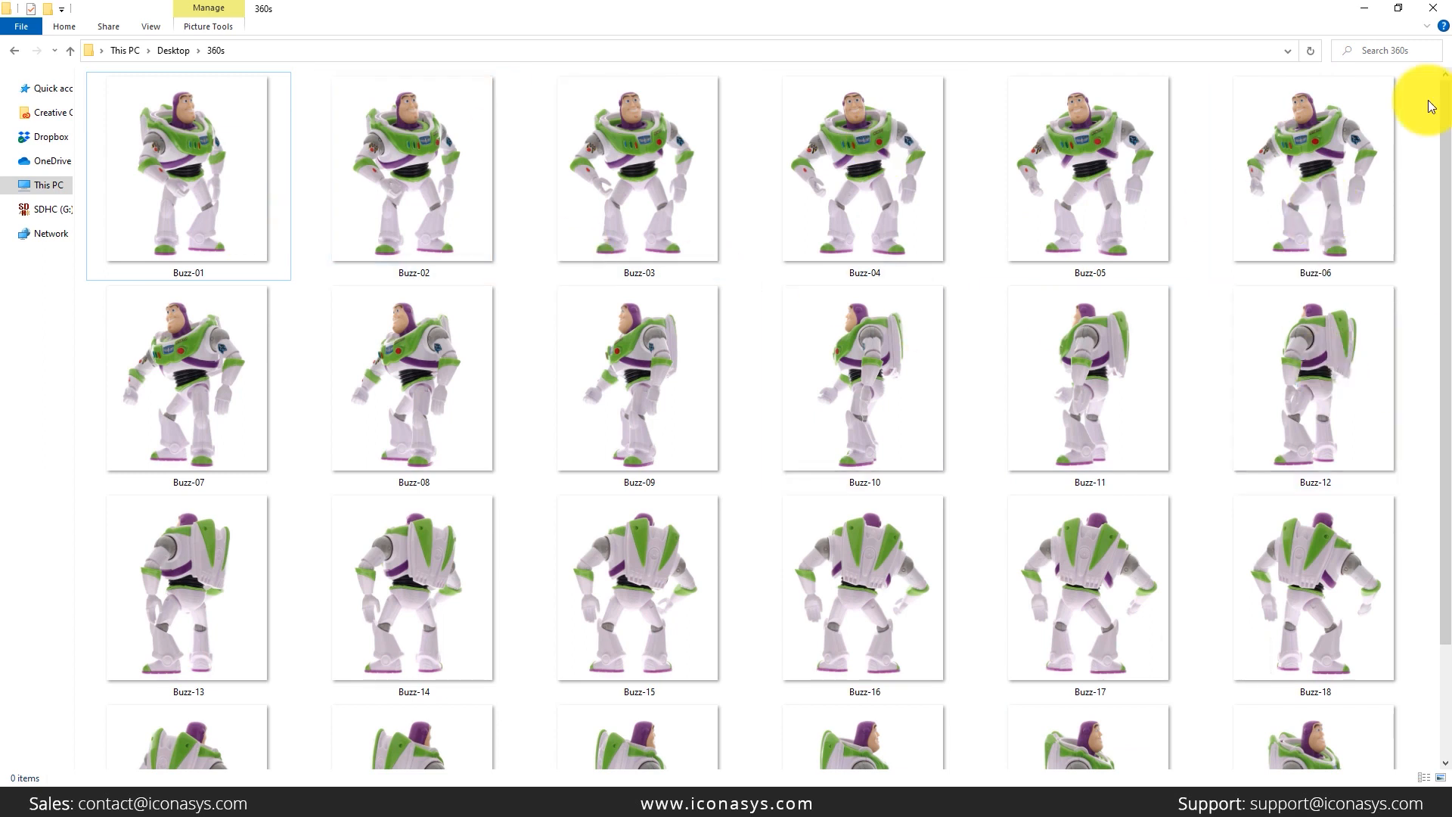
{"action": "left_click", "coordinate": [1371, 15]}
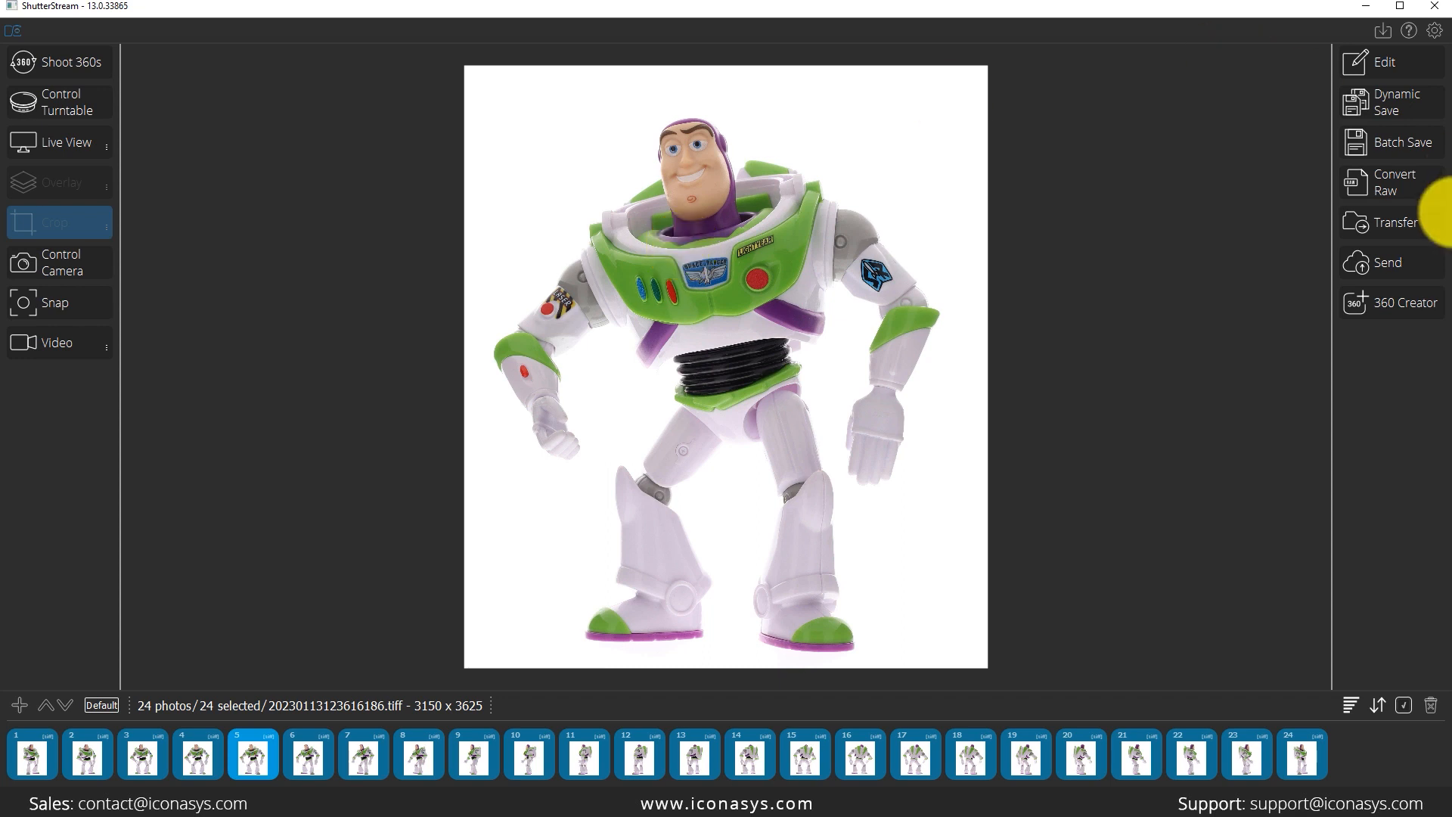
- Load the selected photos into 360 Creator without resizing them, and dismiss the welcome message
{"action": "left_click", "coordinate": [1395, 305]}
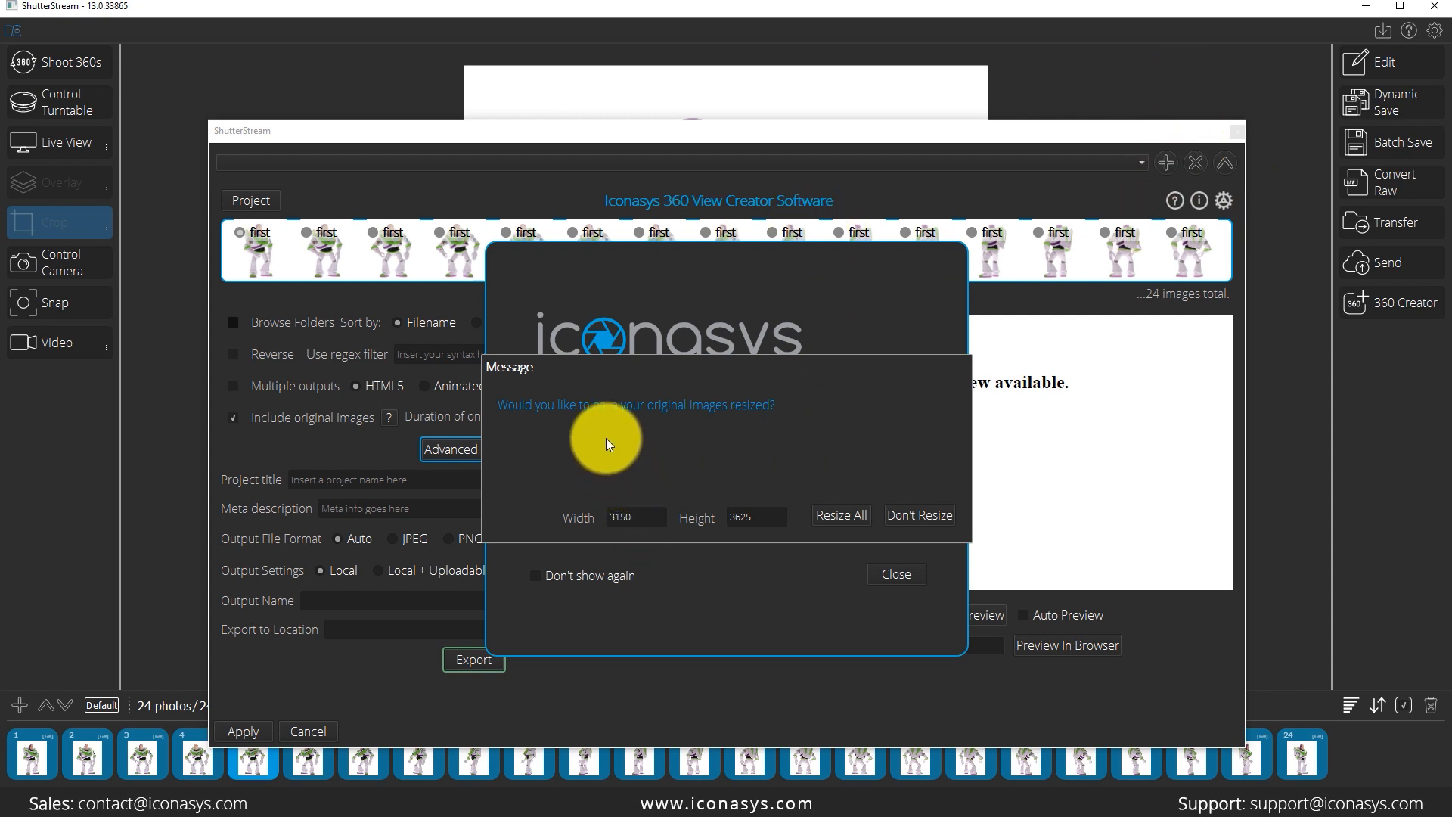
{"action": "left_click", "coordinate": [915, 520]}
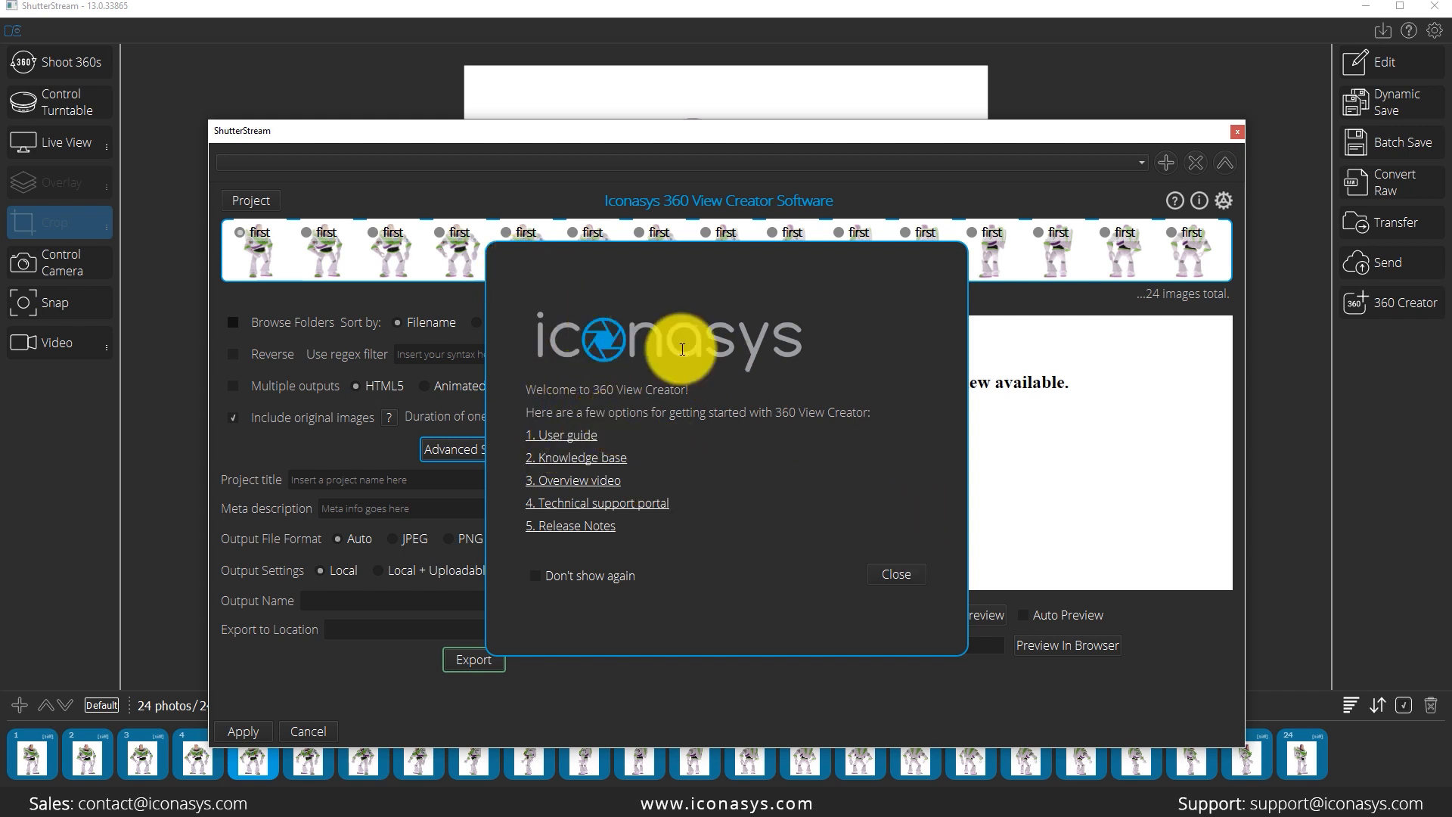
{"action": "left_click", "coordinate": [891, 573]}
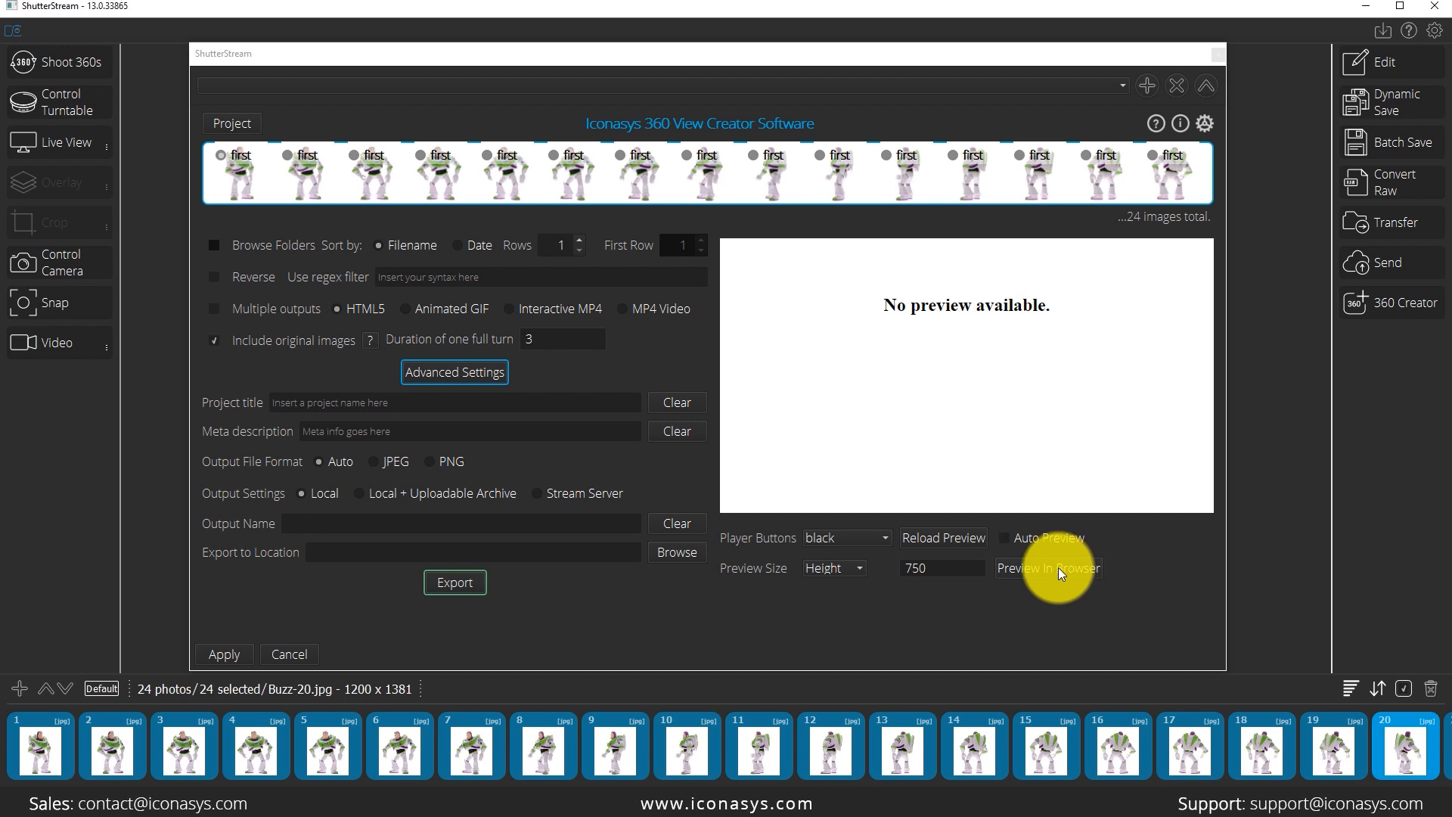
- Preview the 360 view in the browser, rotate the figure by hand, and return to 360 Creator
{"action": "left_click", "coordinate": [1027, 567]}
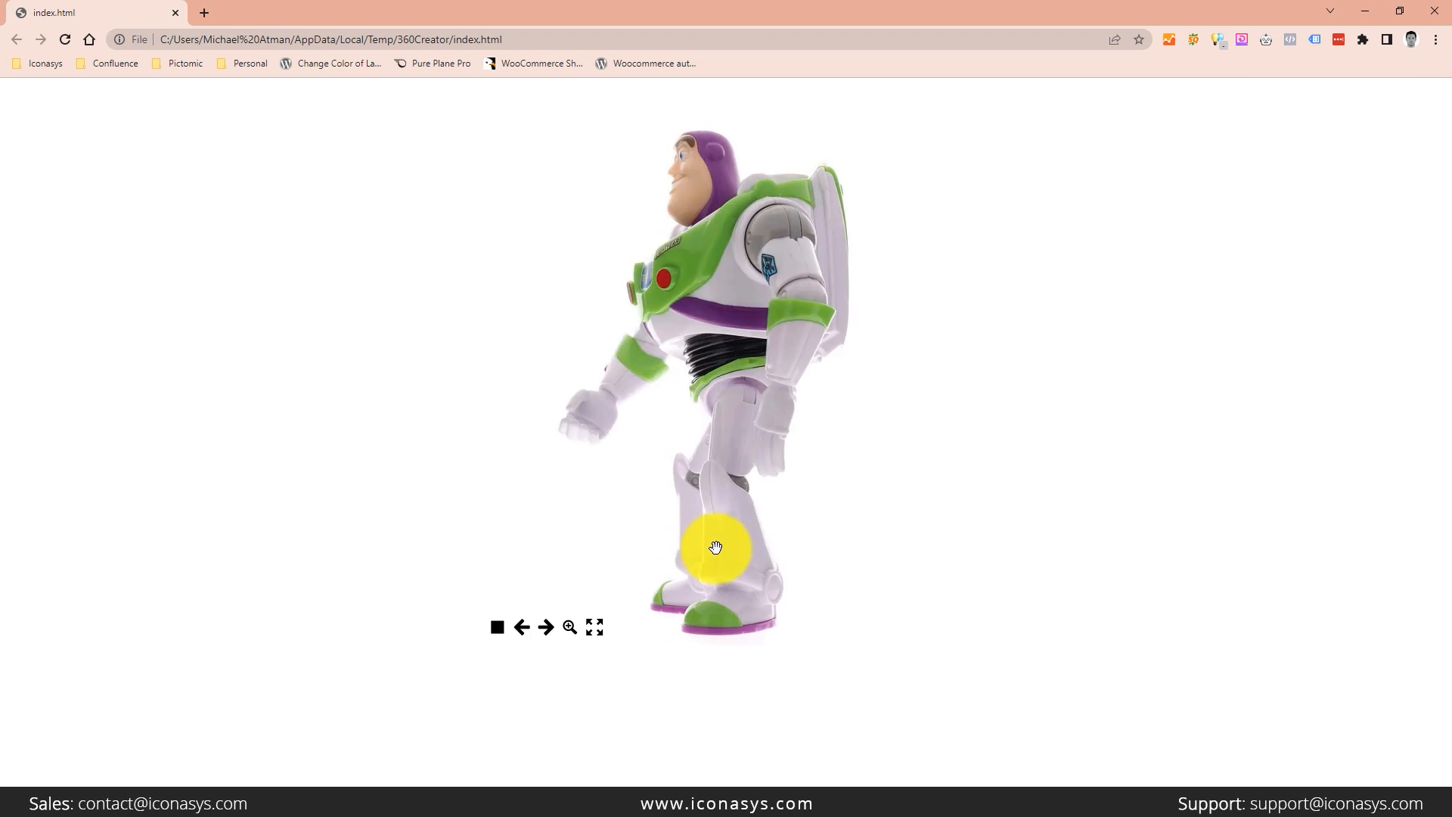
{"action": "left_click_drag", "start_coordinate": [779, 412], "coordinate": [733, 590]}
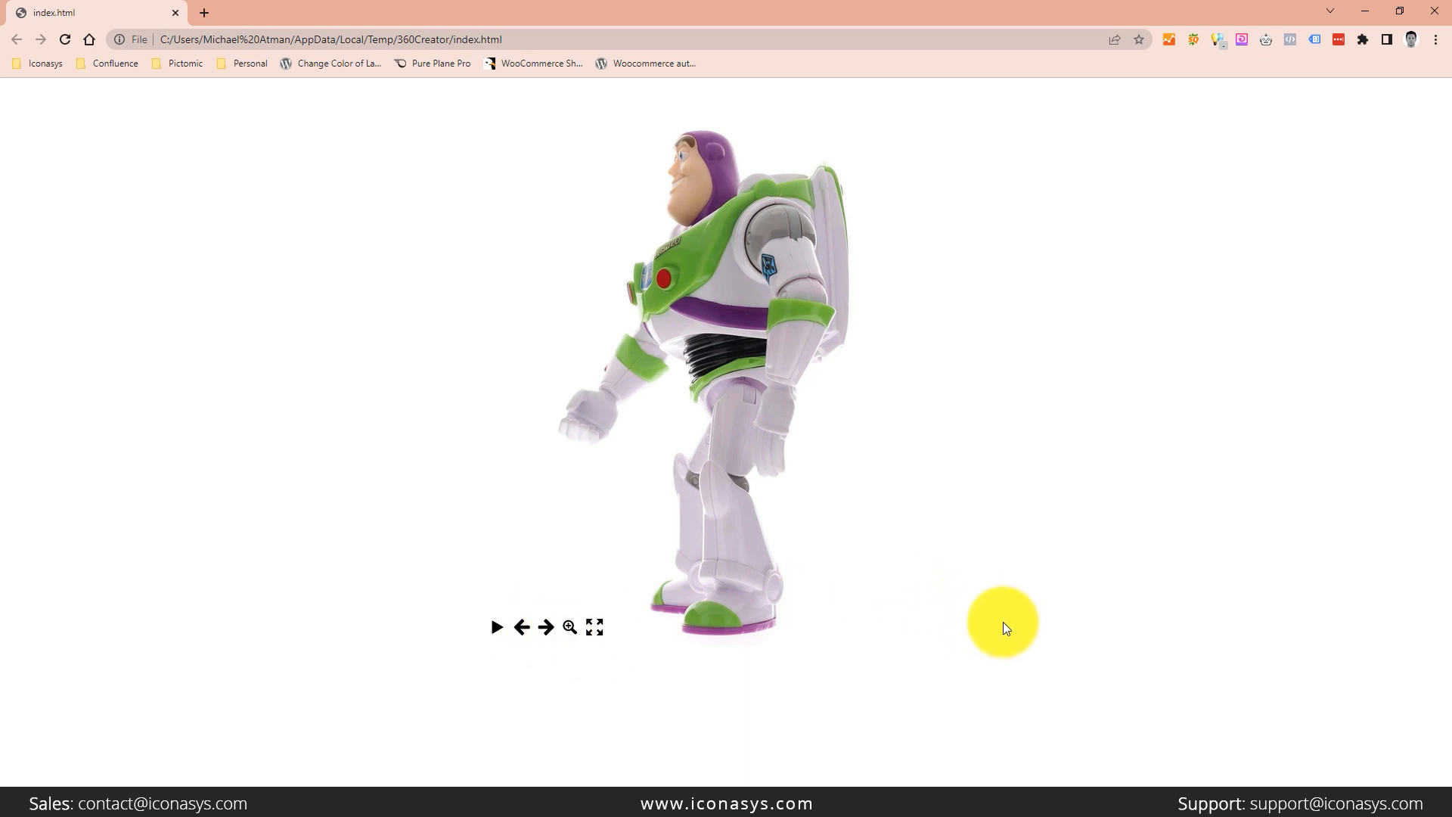
{"action": "left_click", "coordinate": [1365, 10]}
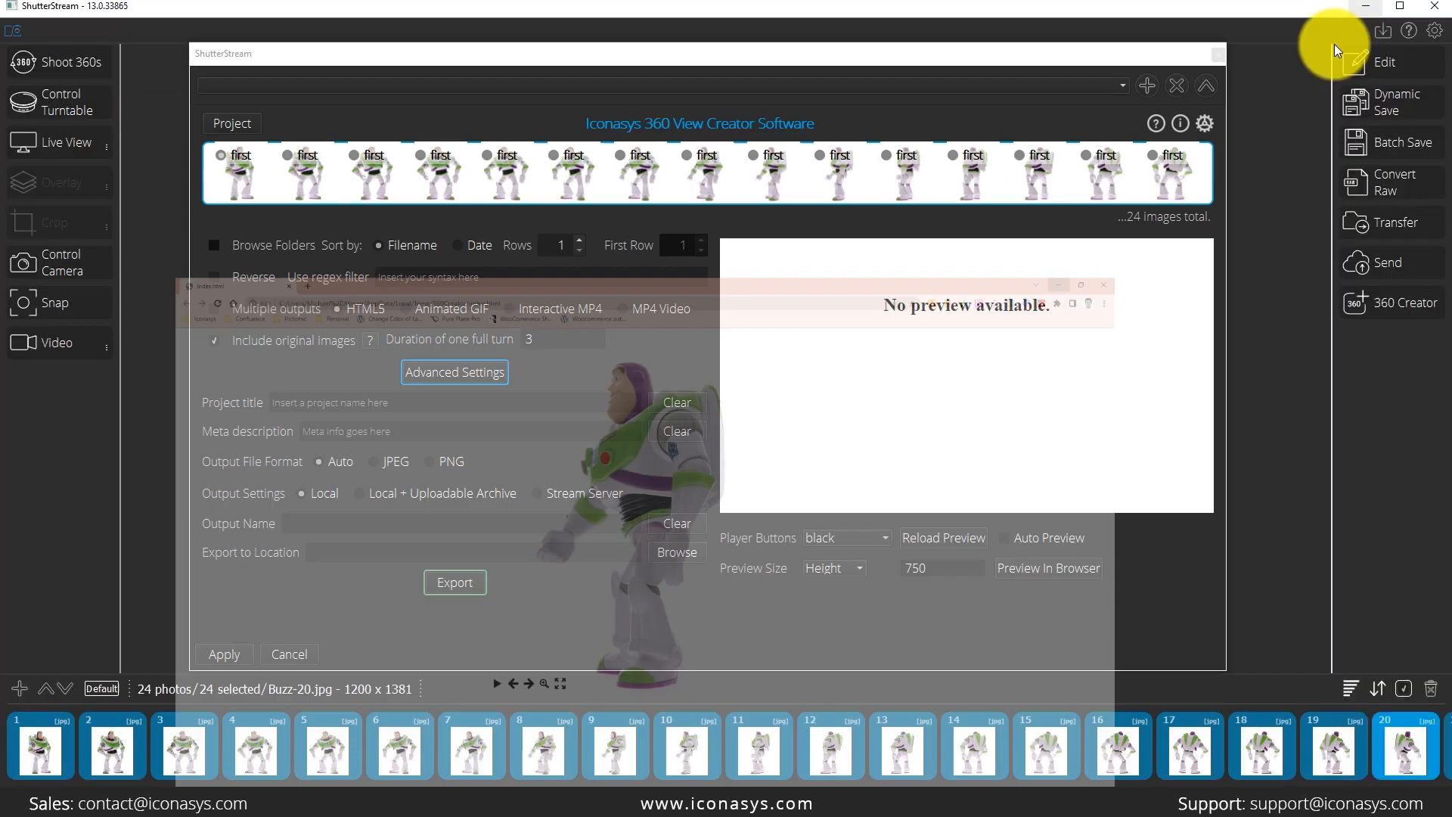
- Hide the player's Zoom and Fullscreen buttons and set the Left and Right button positions to Bottom Right
{"action": "left_click", "coordinate": [428, 372]}
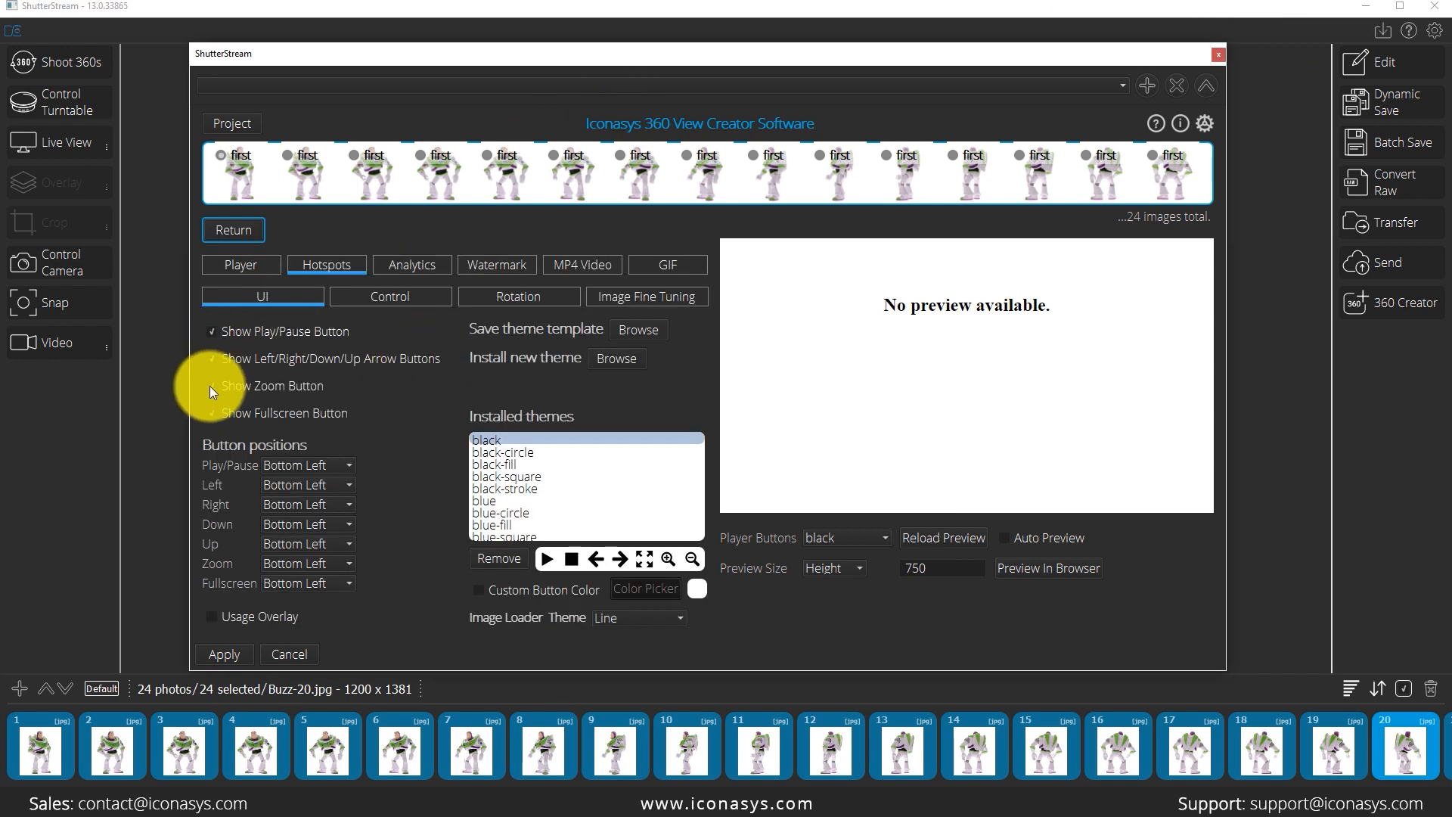
{"action": "left_click", "coordinate": [208, 409]}
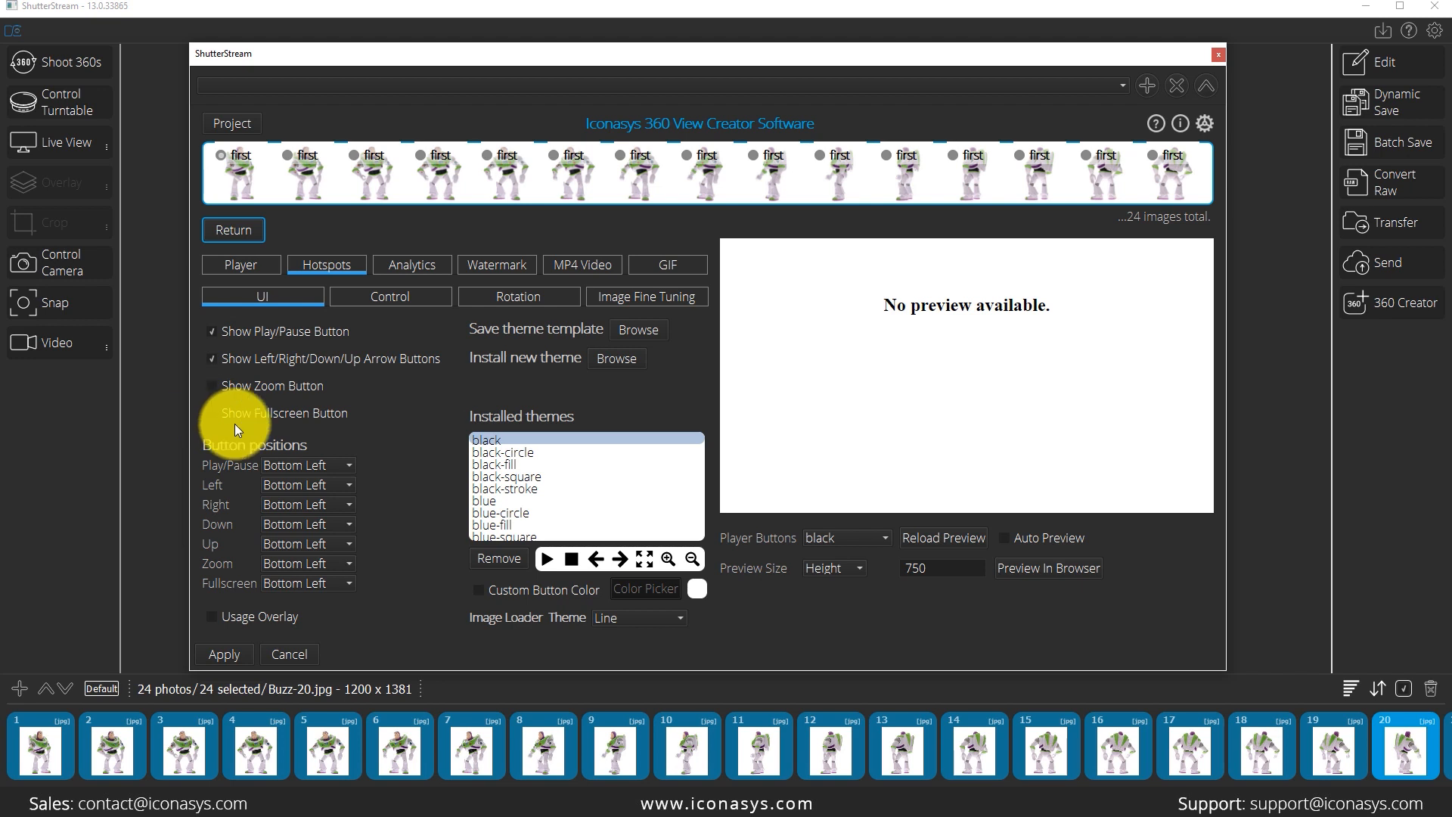
{"action": "left_click", "coordinate": [310, 483]}
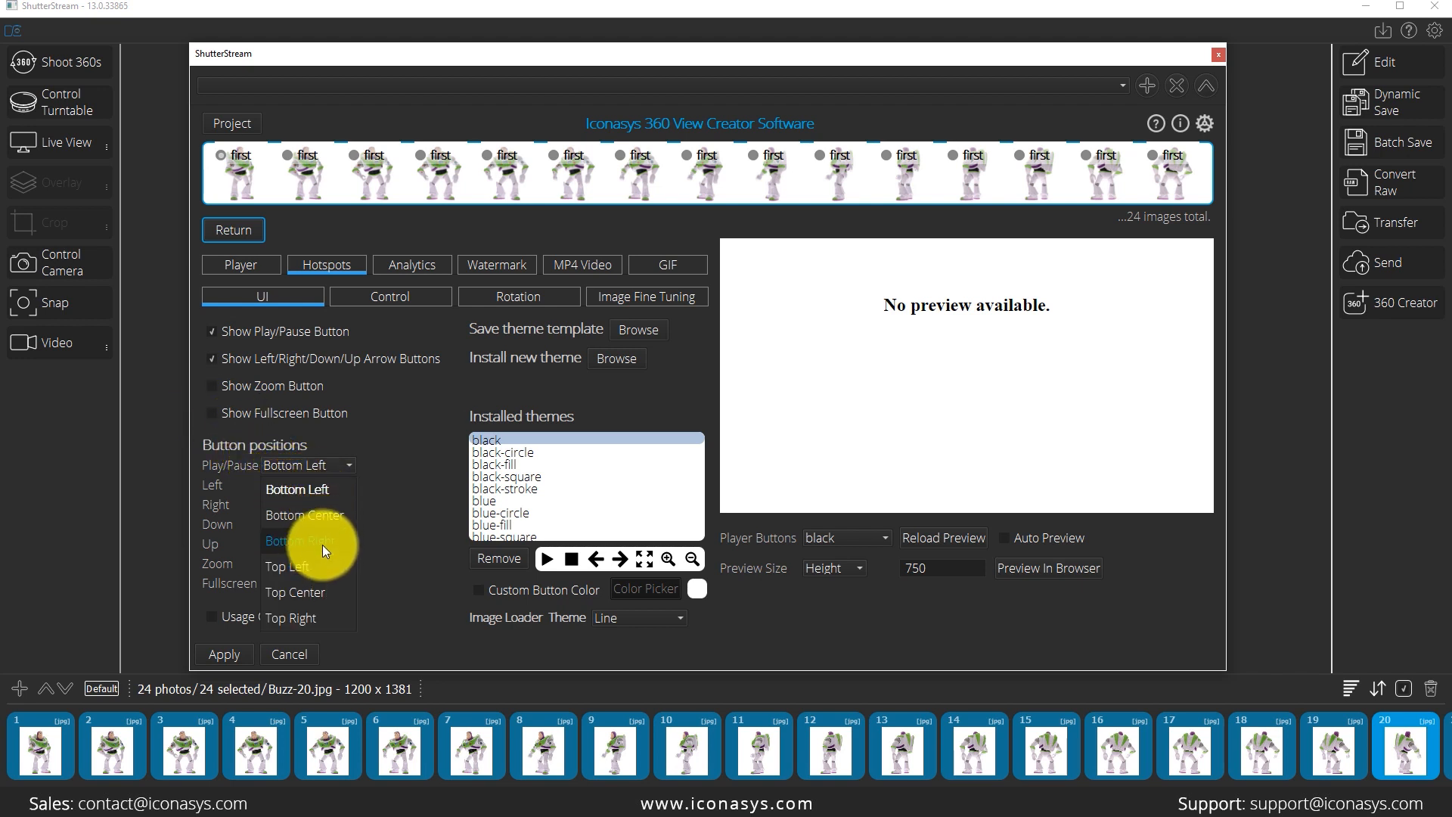
{"action": "left_click", "coordinate": [323, 545]}
{"action": "left_click", "coordinate": [323, 511]}
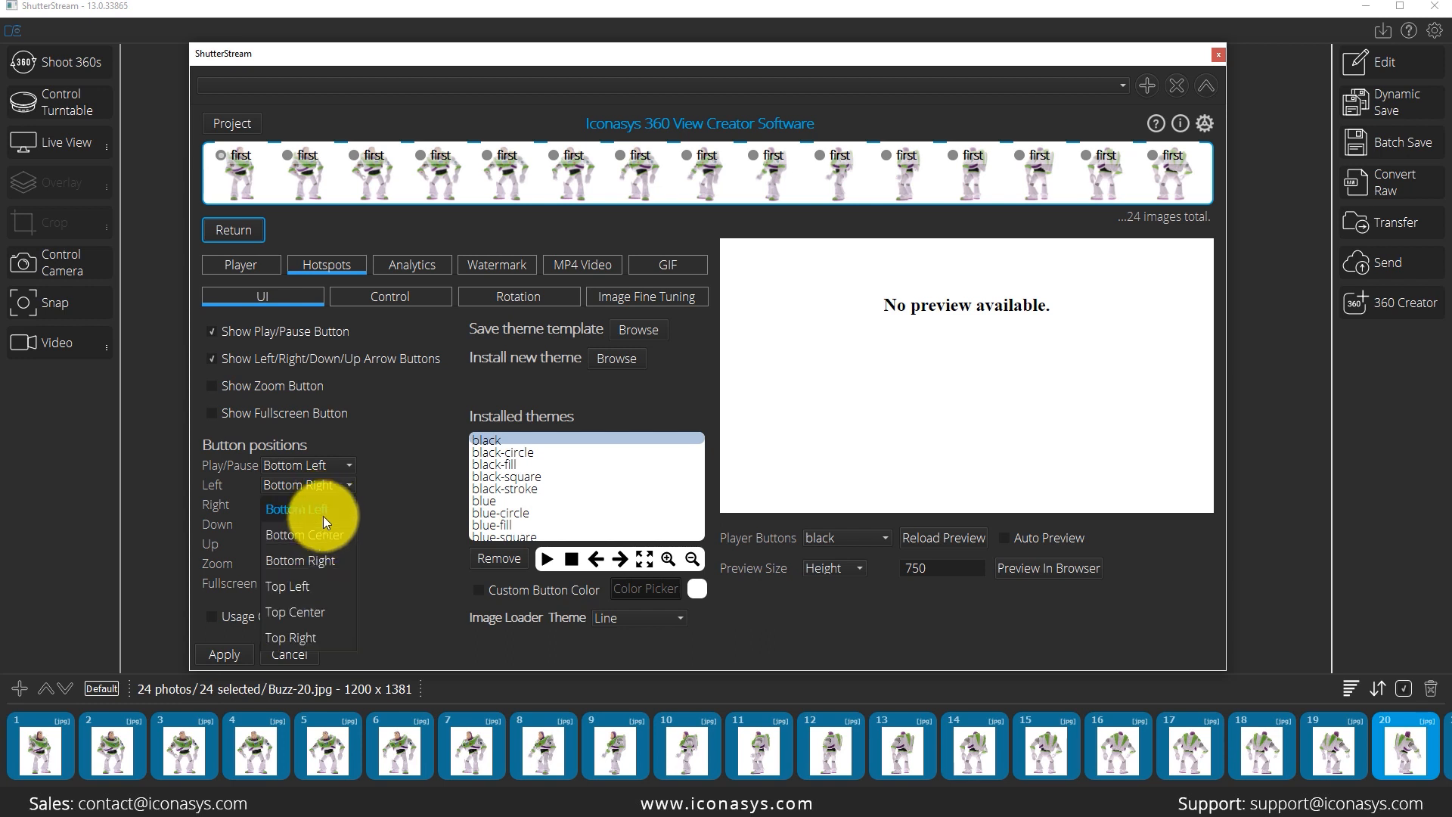
{"action": "left_click", "coordinate": [328, 557]}
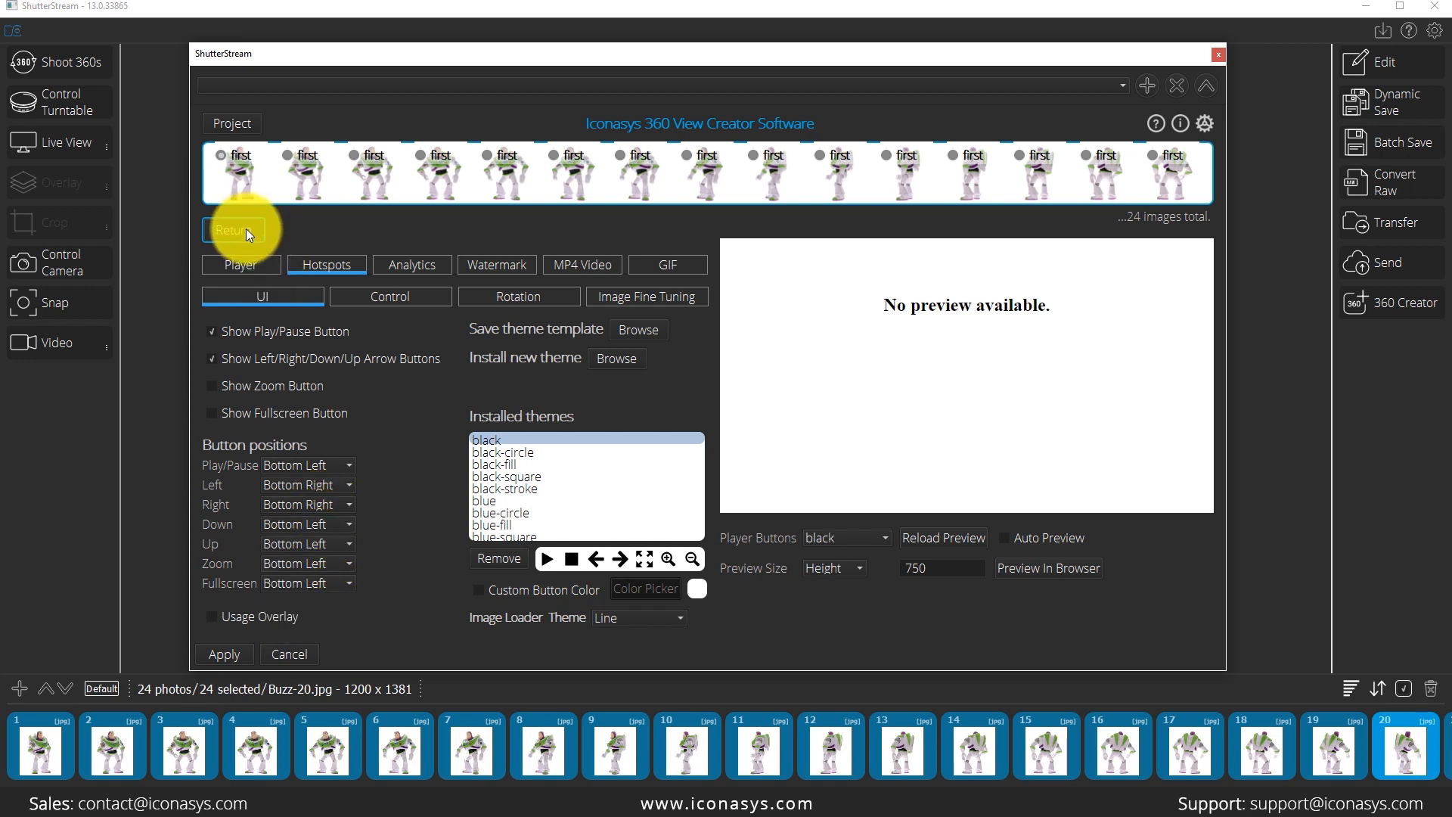
{"action": "left_click", "coordinate": [246, 229]}
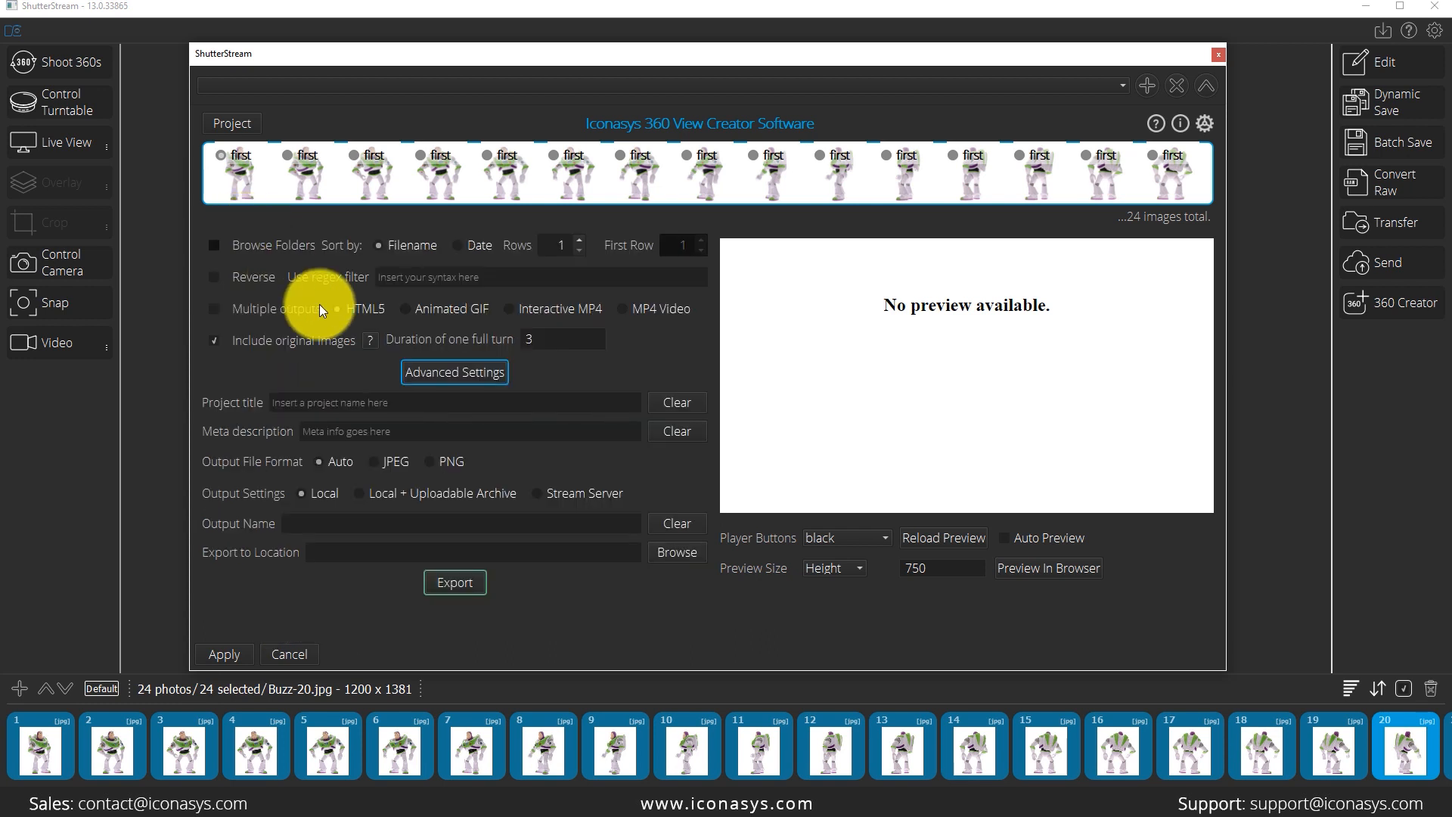
- Set the duration of one full turn to 5 and reload the preview
{"action": "left_click", "coordinate": [546, 340]}
{"action": "left_click", "coordinate": [531, 389]}
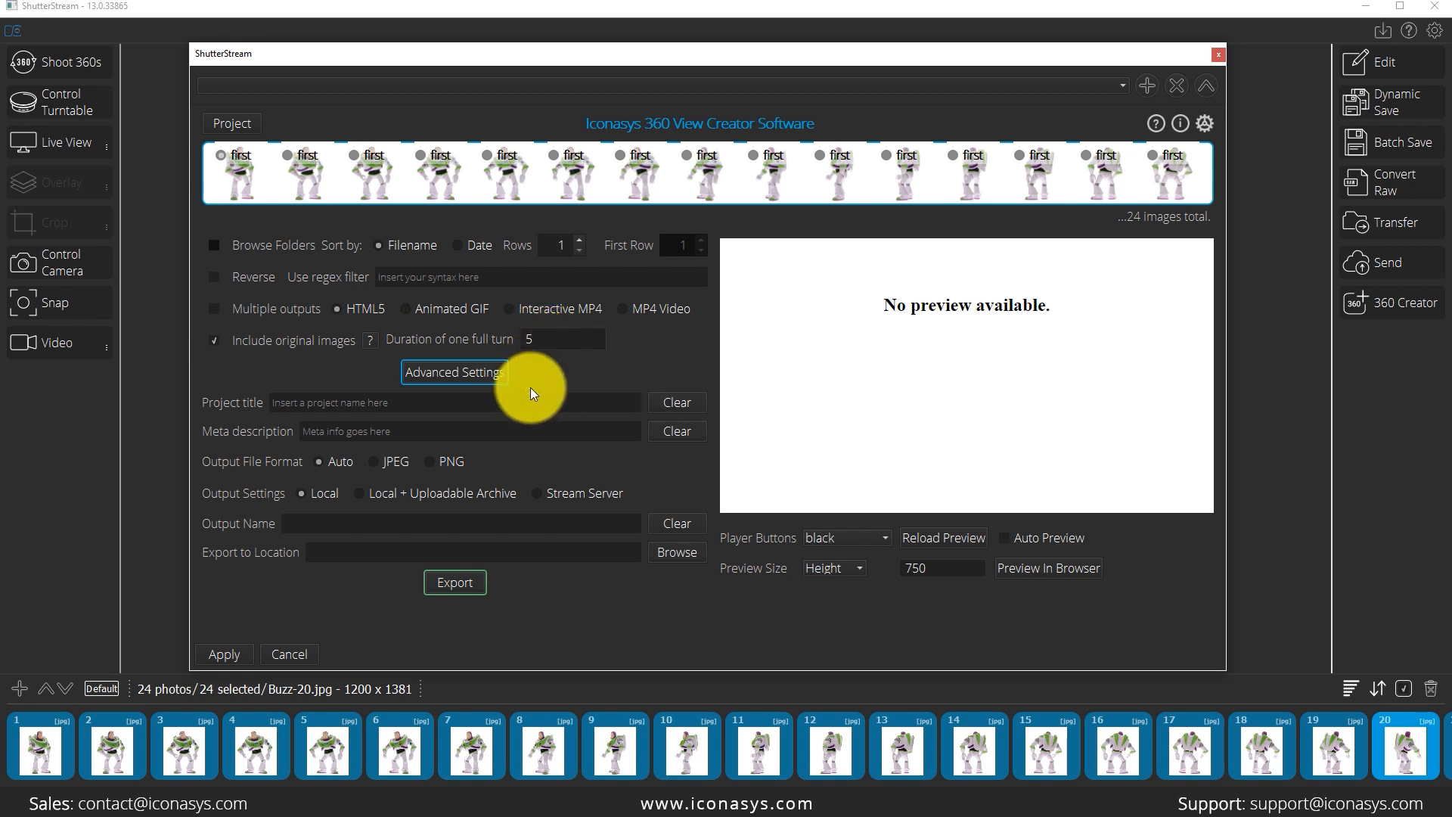
{"action": "left_click", "coordinate": [947, 536]}
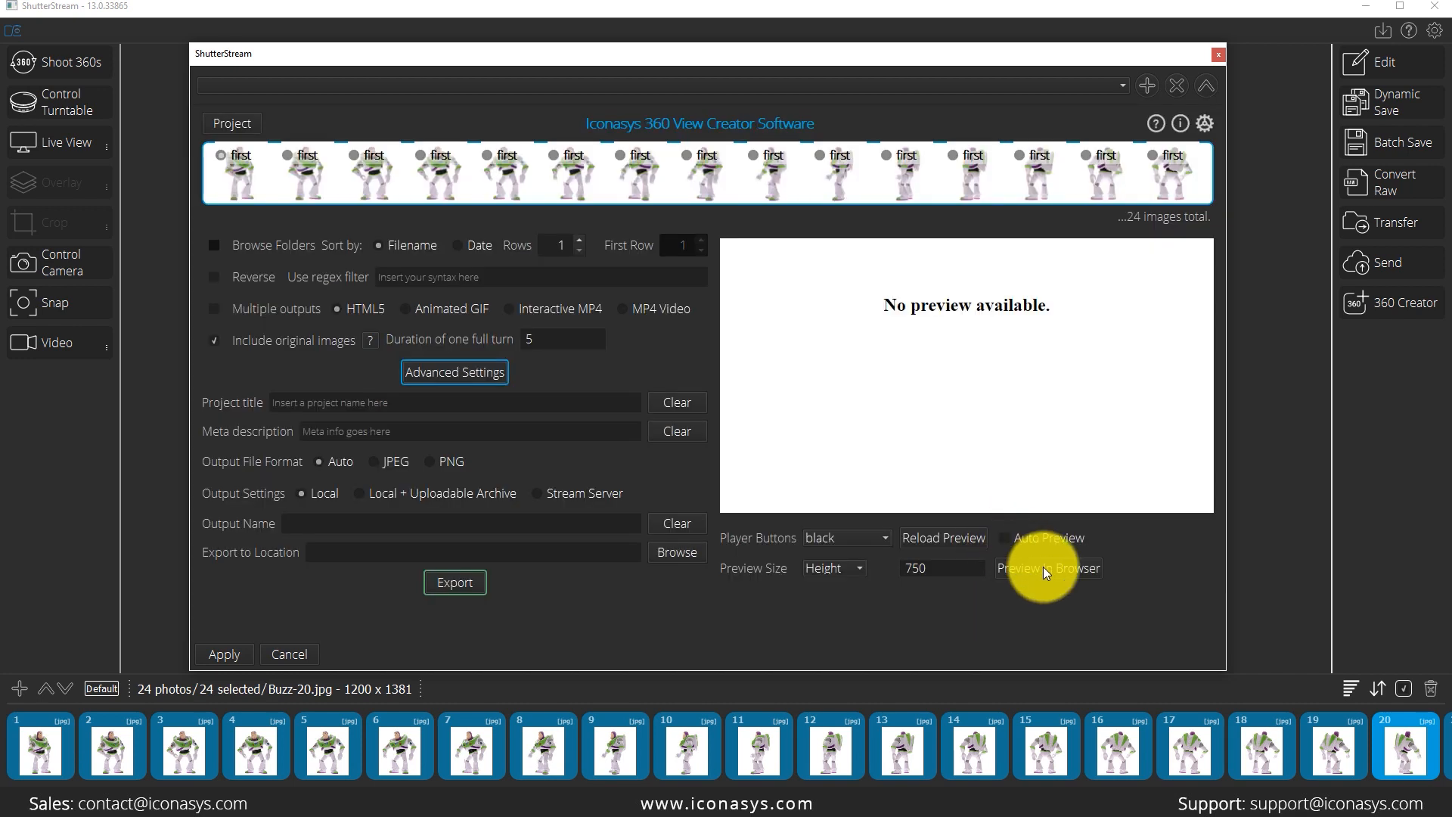
- Preview the updated 360 view in the browser, testing its play/stop control and manual rotation, and return to 360 Creator
{"action": "left_click", "coordinate": [1045, 567]}
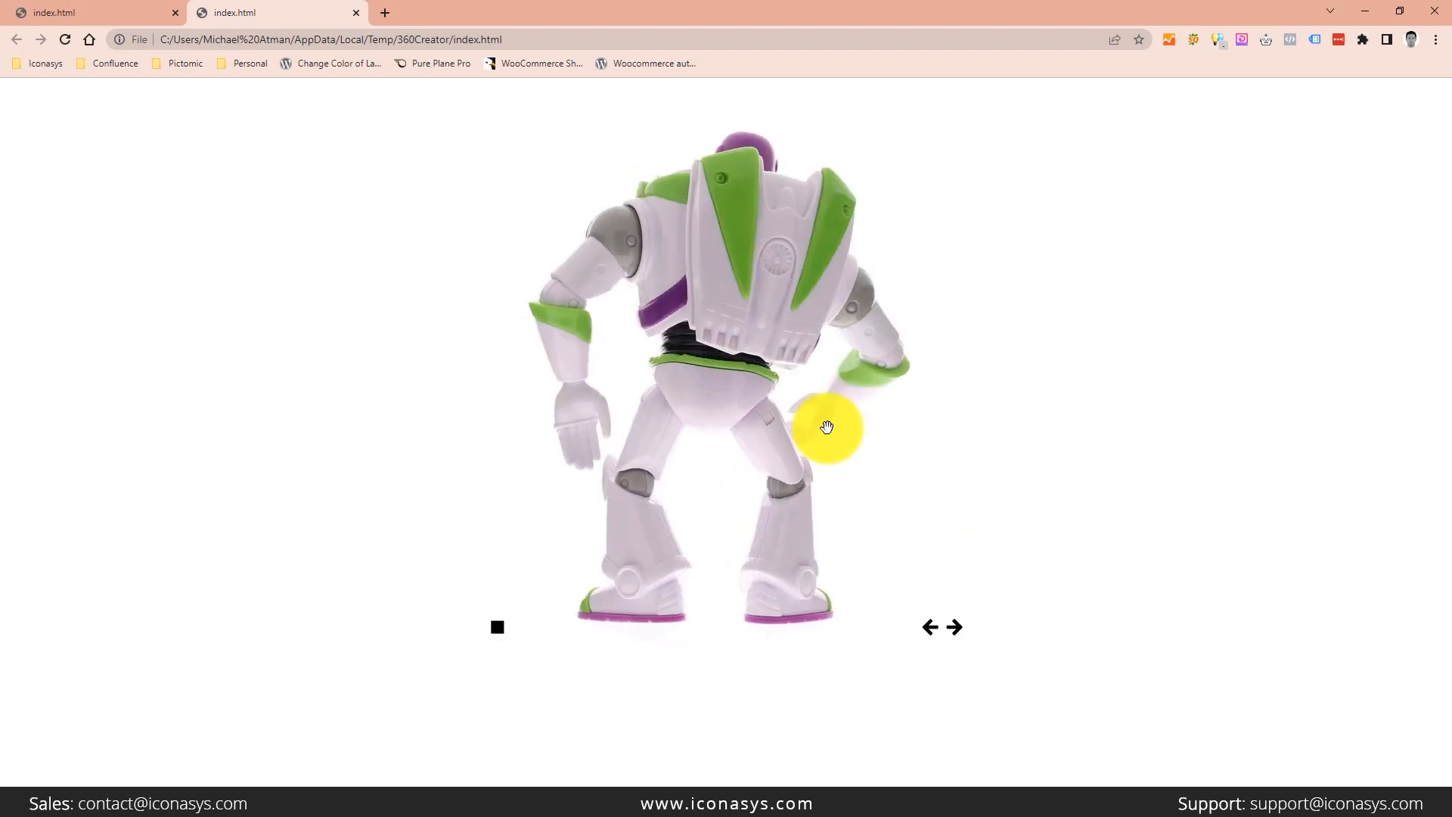
{"action": "left_click", "coordinate": [496, 628]}
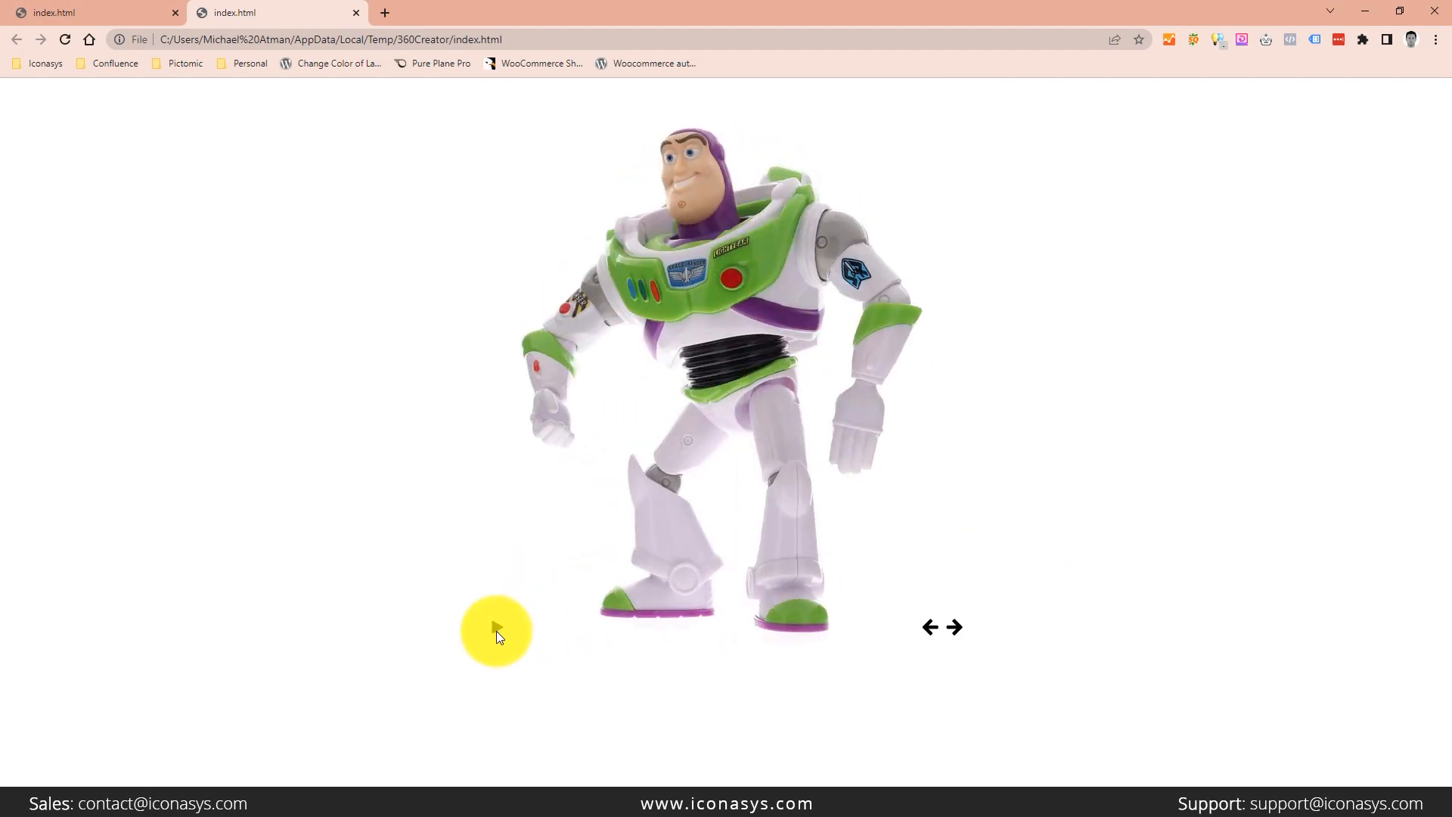
{"action": "left_click_drag", "start_coordinate": [752, 463], "coordinate": [637, 599]}
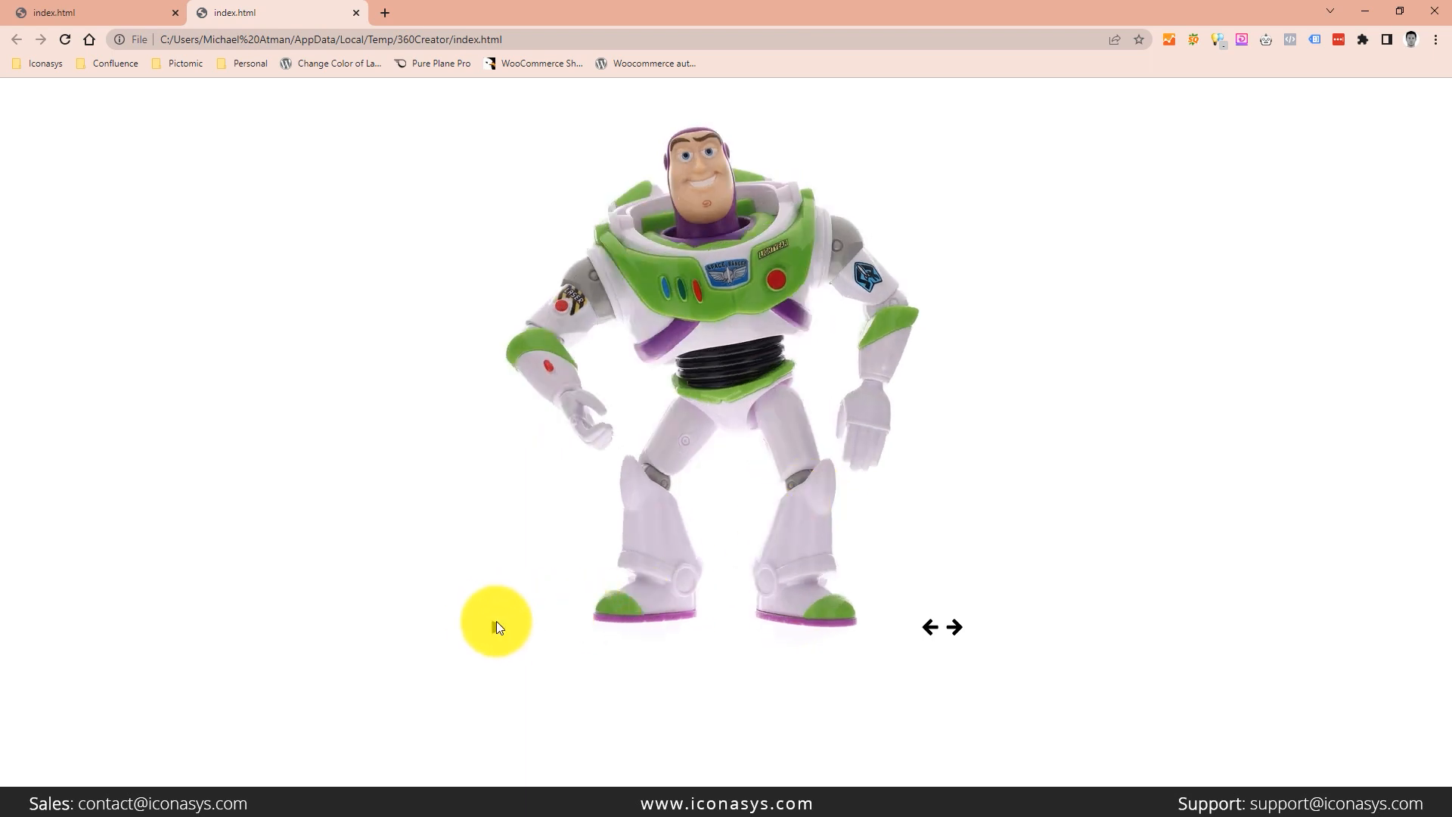
{"action": "left_click", "coordinate": [498, 627]}
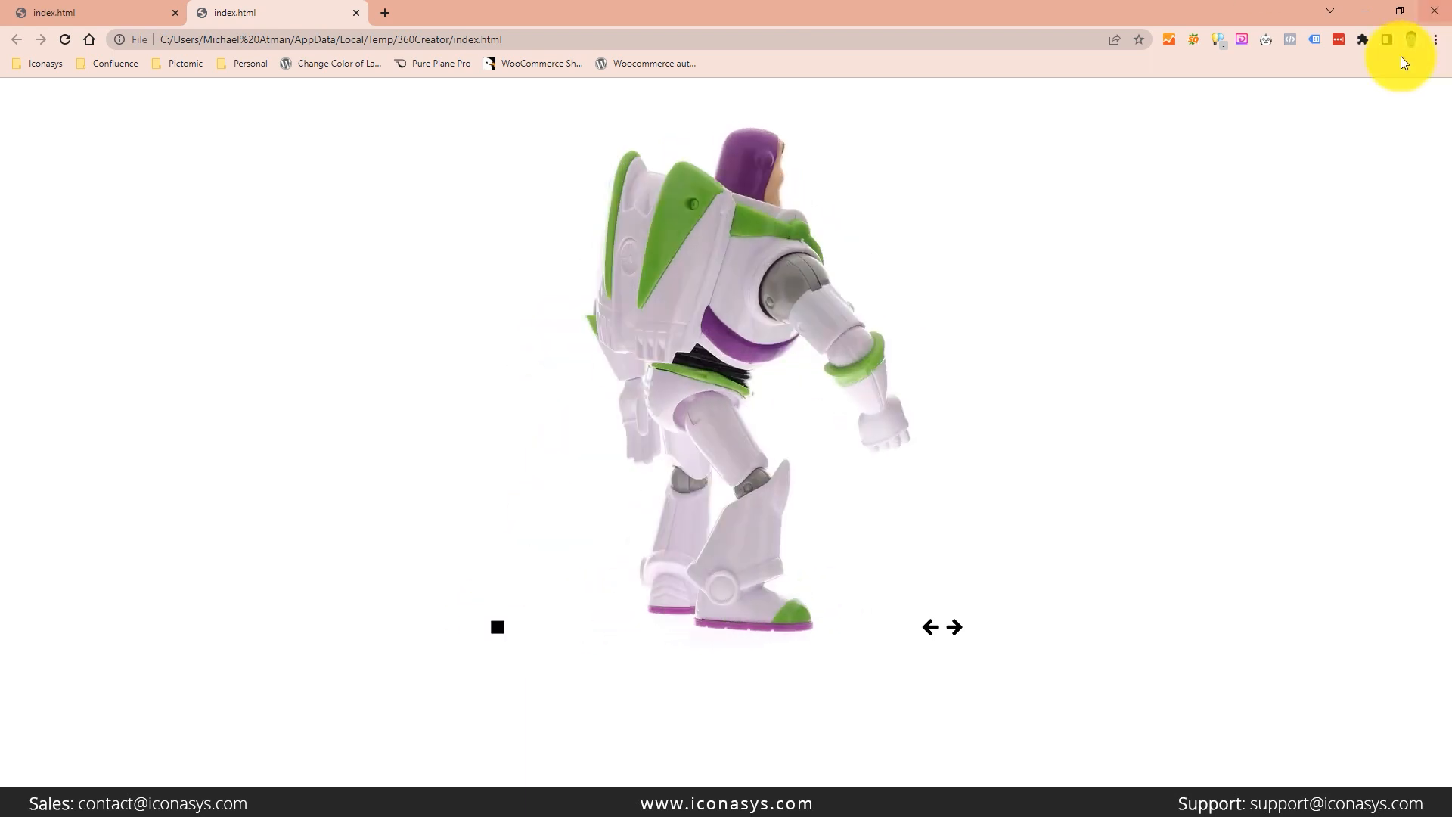
{"action": "left_click", "coordinate": [1365, 11]}
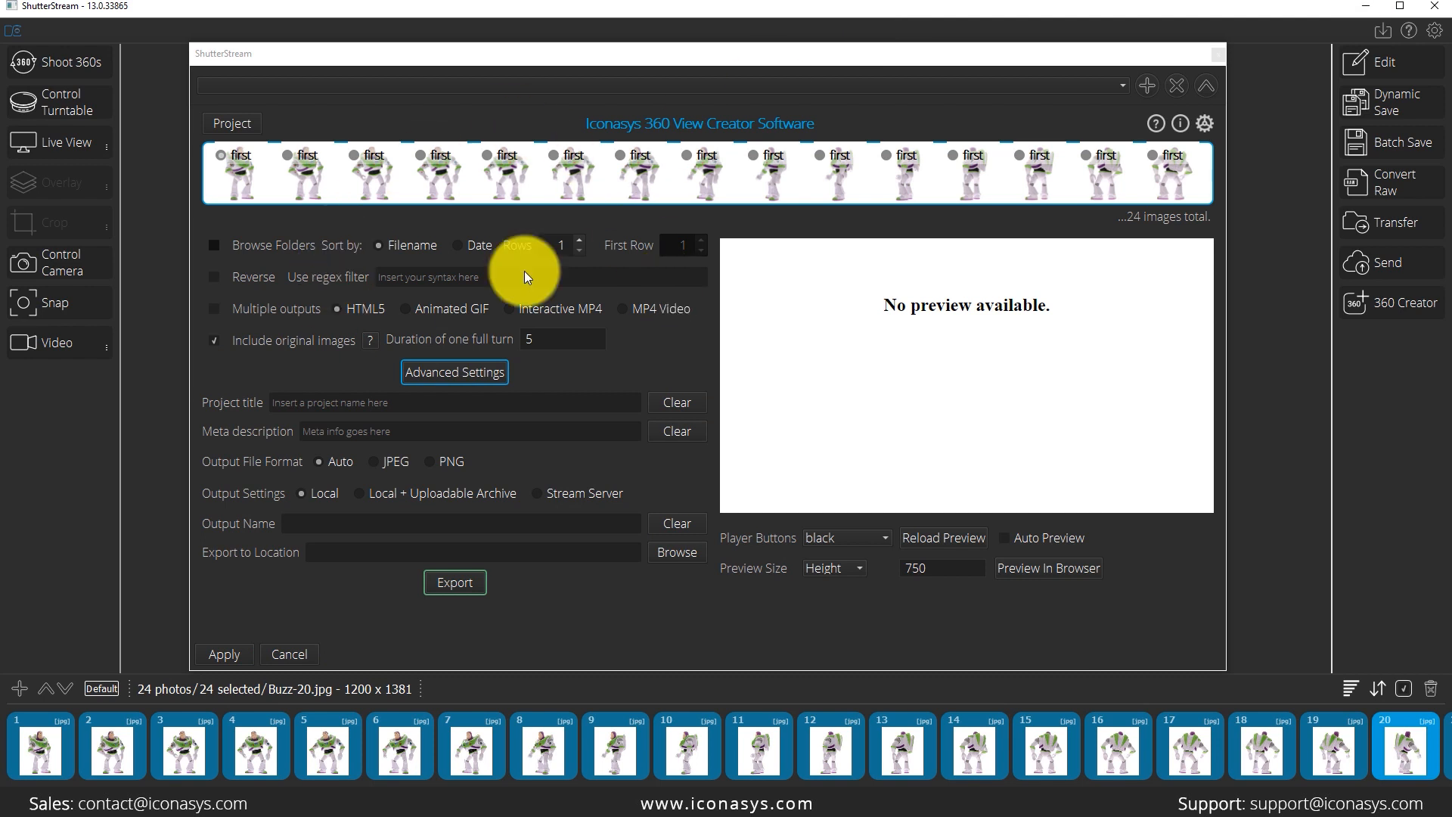
- Save the current 360 Creator settings as a profile named with the presenter's first name followed by "360 View", and select it
{"action": "left_click", "coordinate": [1142, 87]}
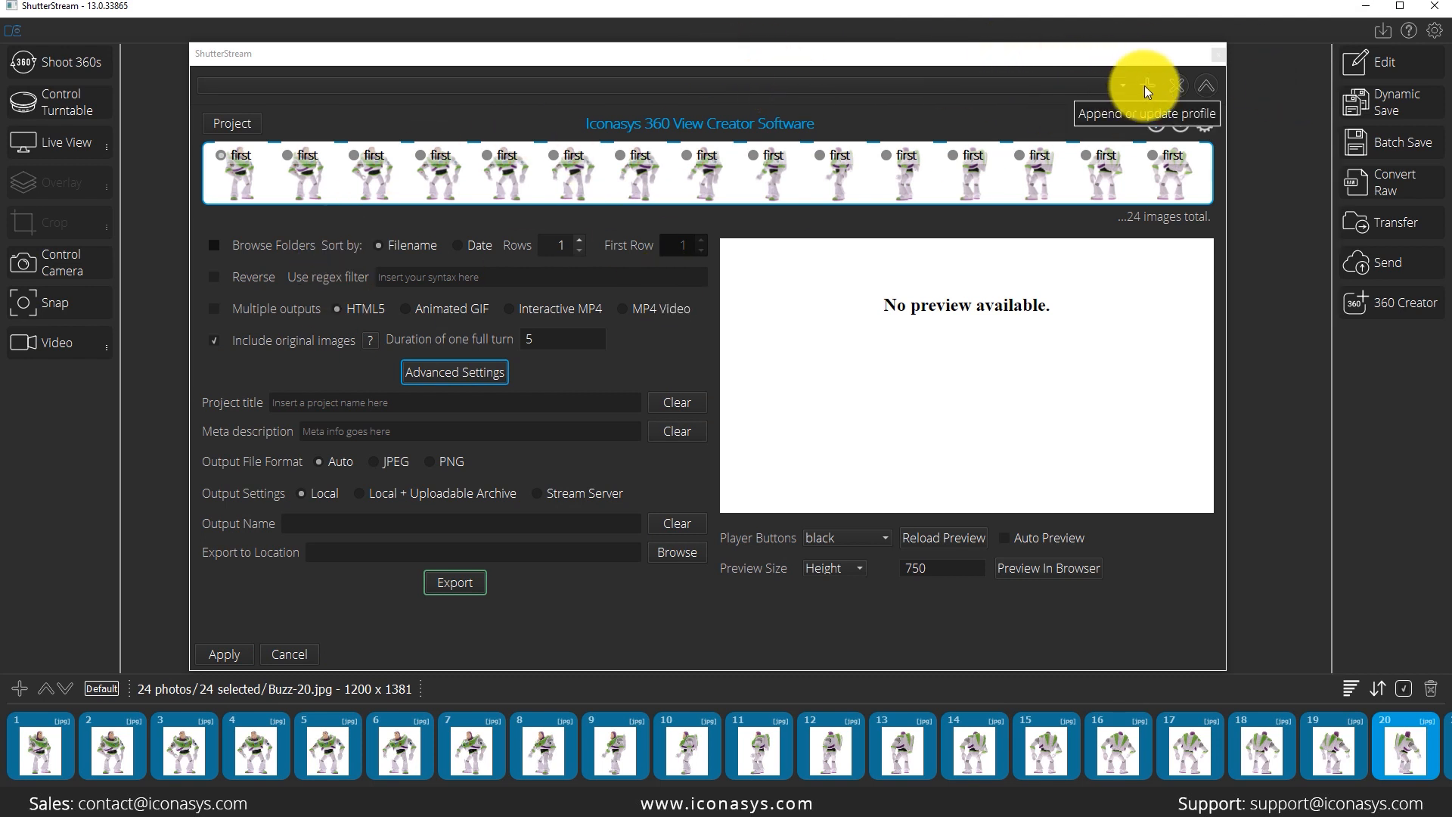
{"action": "type", "text": "Mike 360 "}
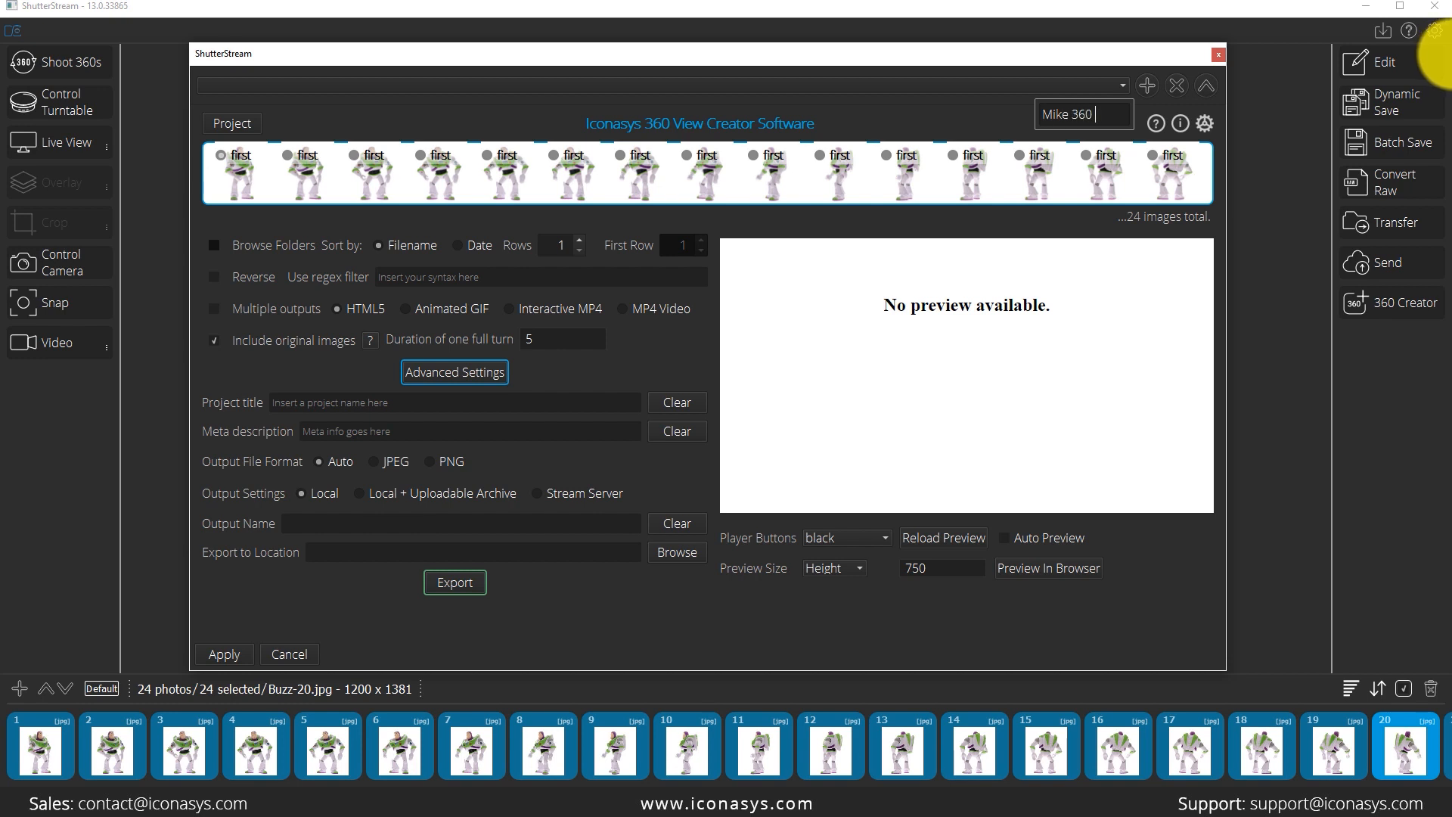
{"action": "type", "text": "View"}
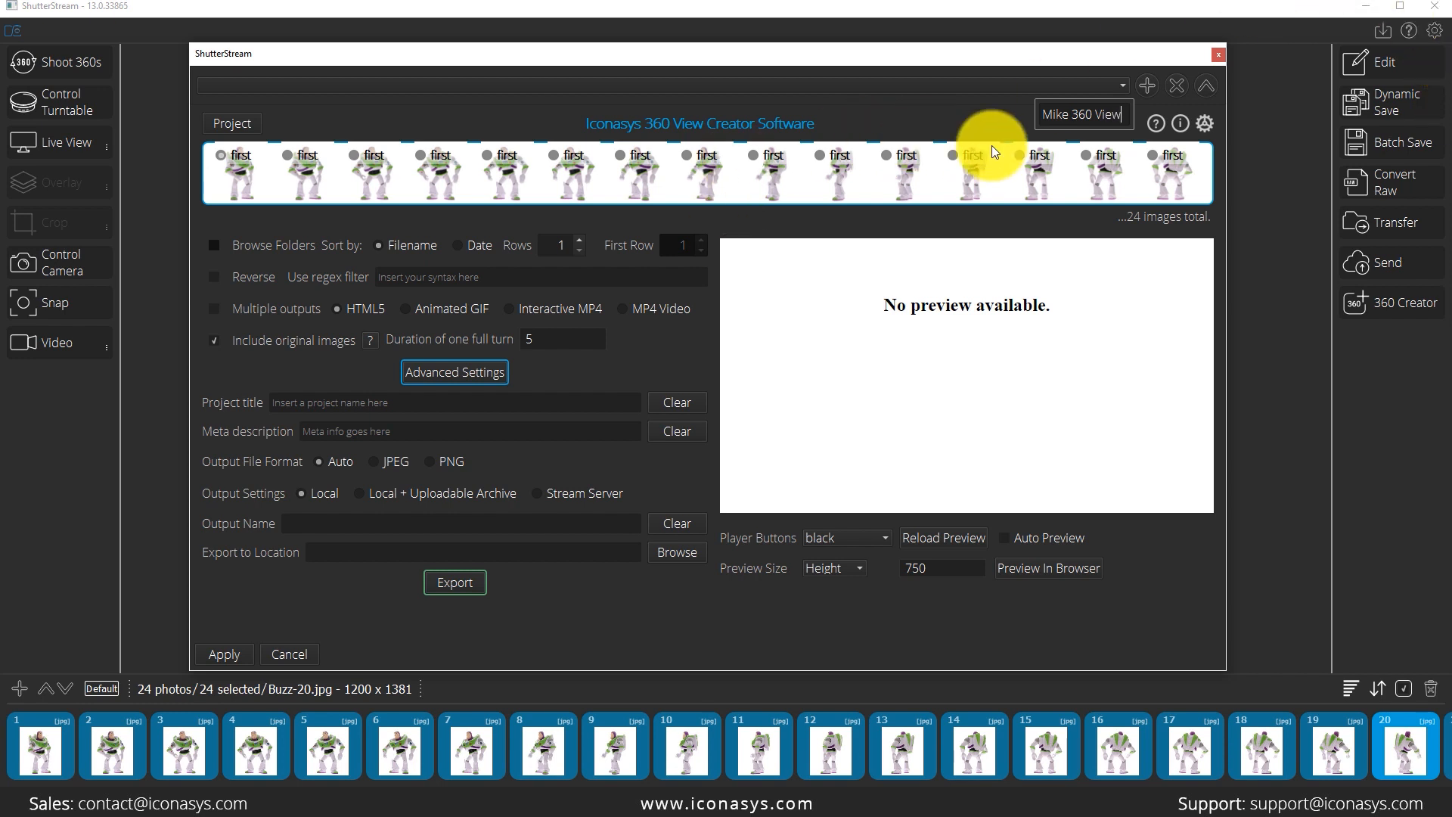
{"action": "key", "text": "Return"}
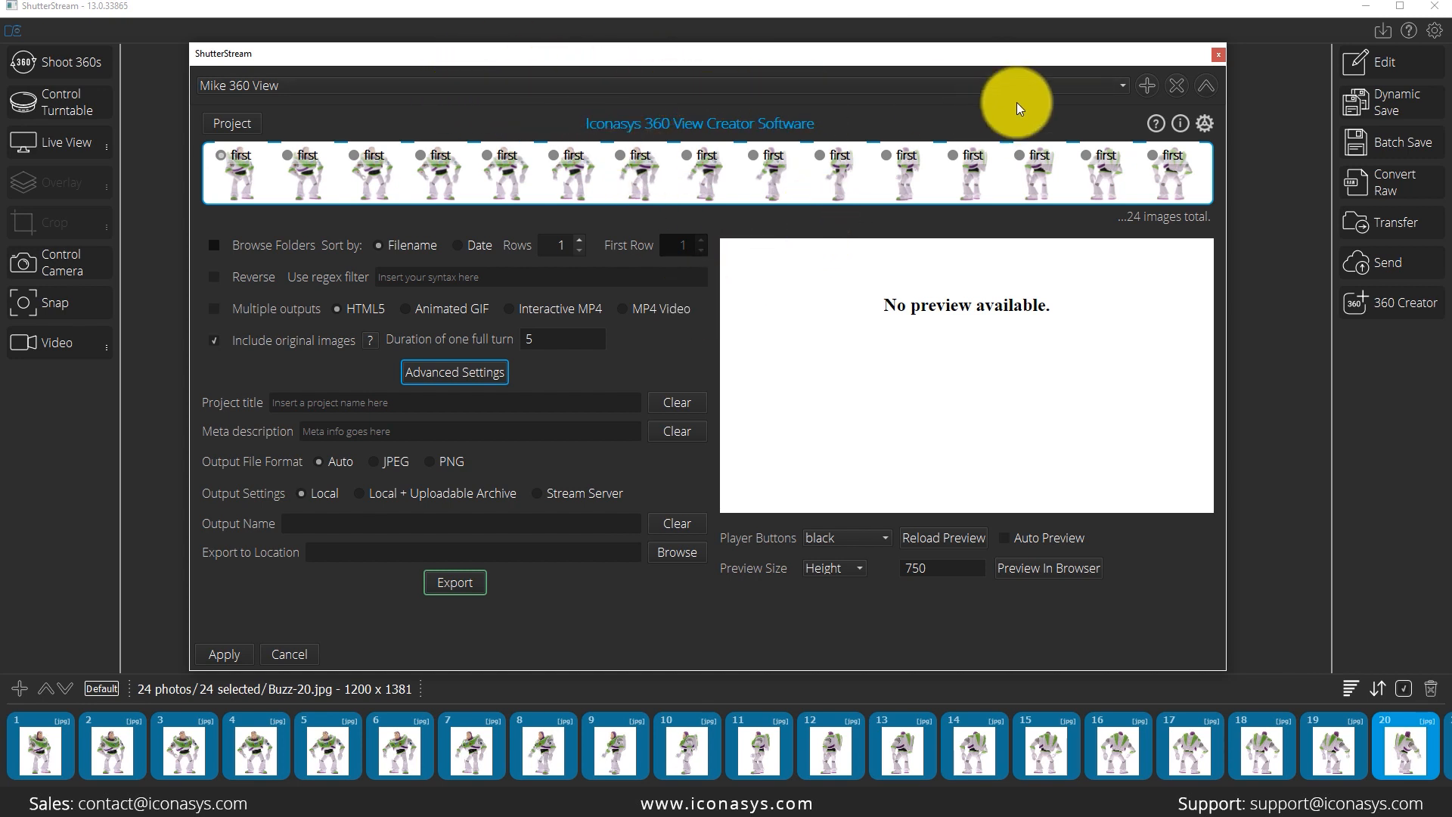
{"action": "left_click", "coordinate": [1027, 85]}
{"action": "left_click", "coordinate": [968, 122]}
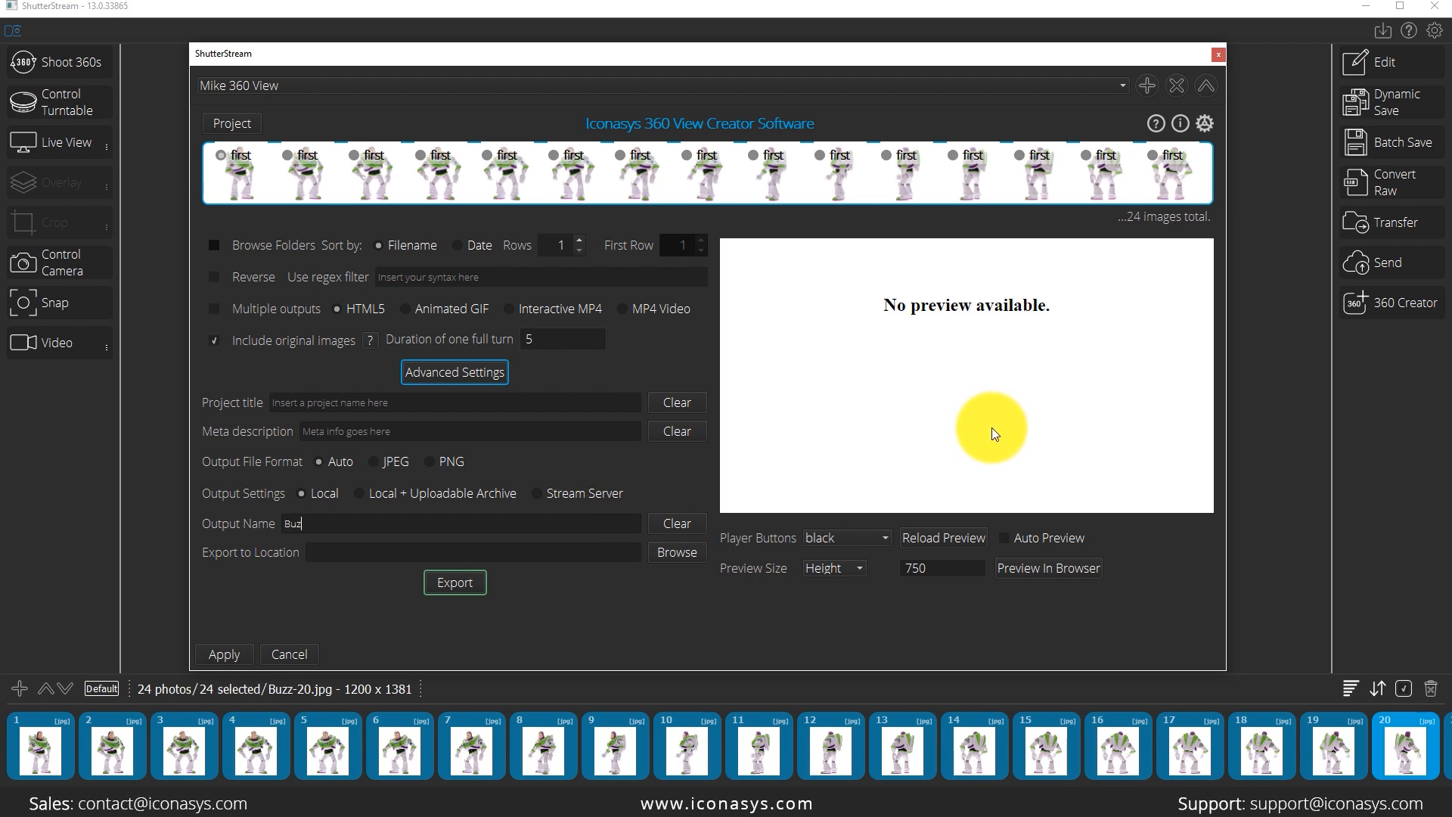
- Set the output name to Buzz-360, choose the Desktop's 360s folder as the export location, and export the 360 view
{"action": "type", "text": "60"}
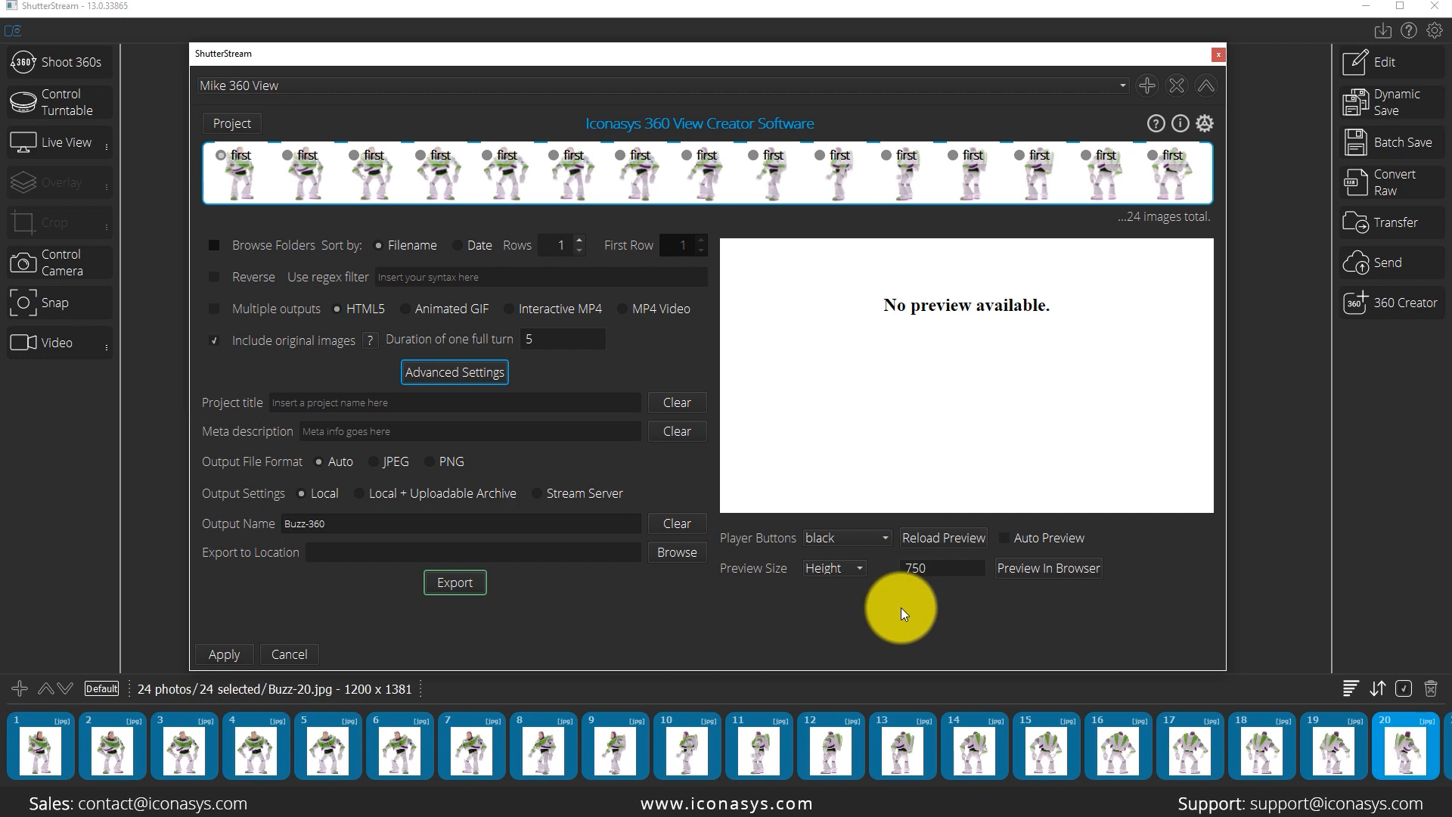
{"action": "left_click", "coordinate": [689, 557]}
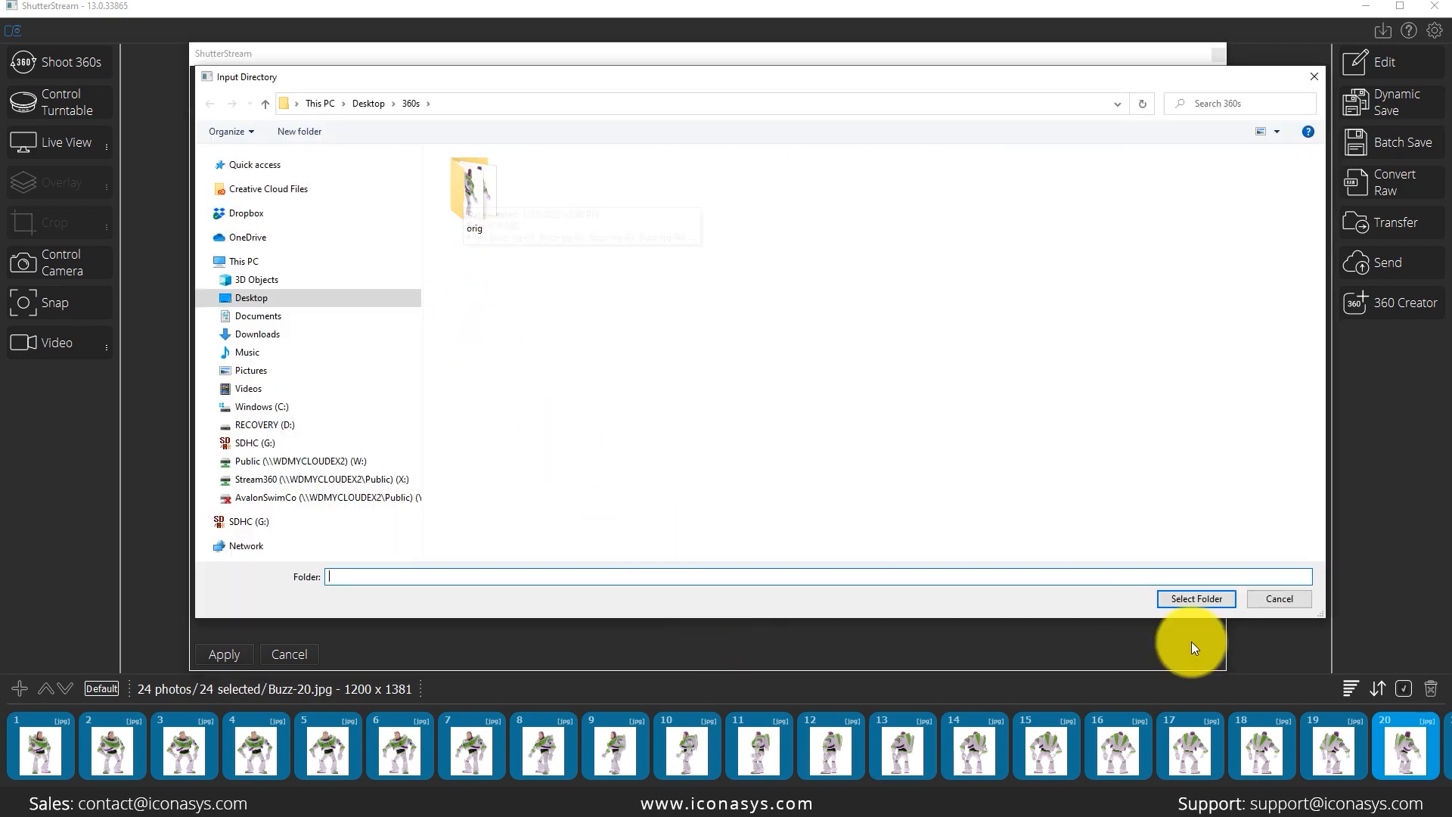
{"action": "left_click", "coordinate": [1199, 602]}
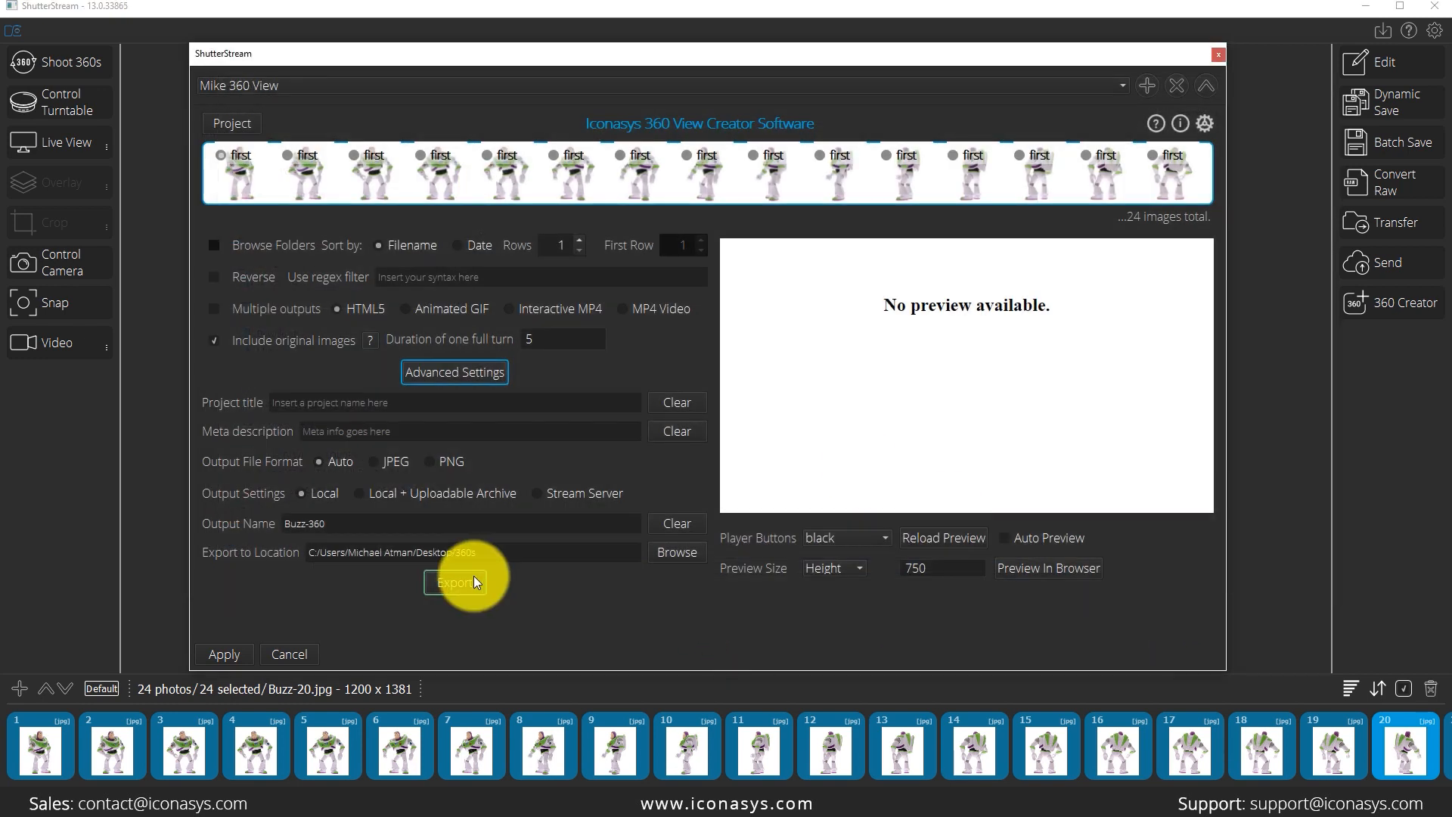
{"action": "left_click", "coordinate": [234, 655]}
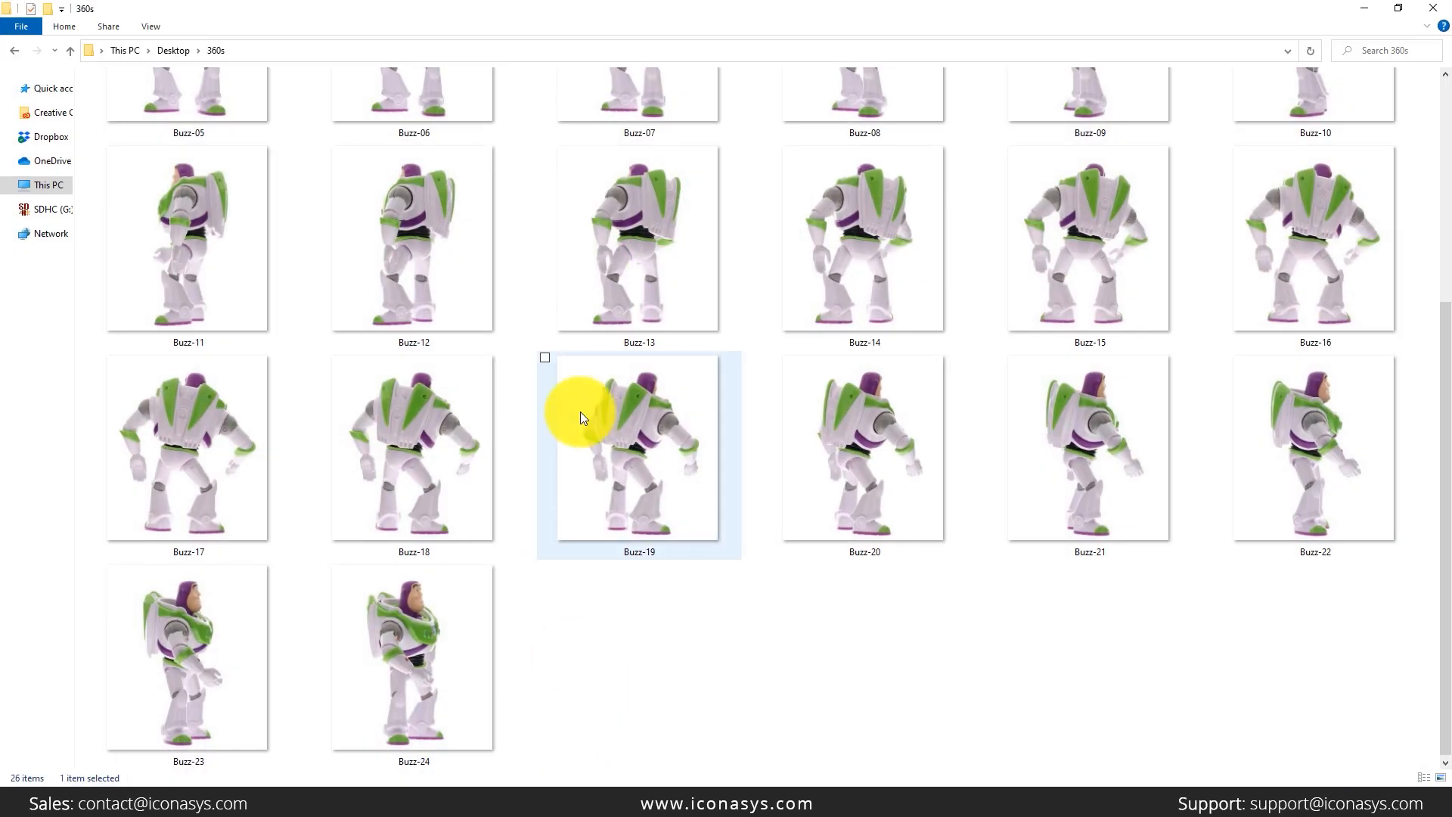
- Open the index file from the exported Buzz-360 folder in the browser and test the view's manual rotation and playback
{"action": "scroll", "coordinate": [605, 462], "scroll_direction": "up", "scroll_amount": 3}
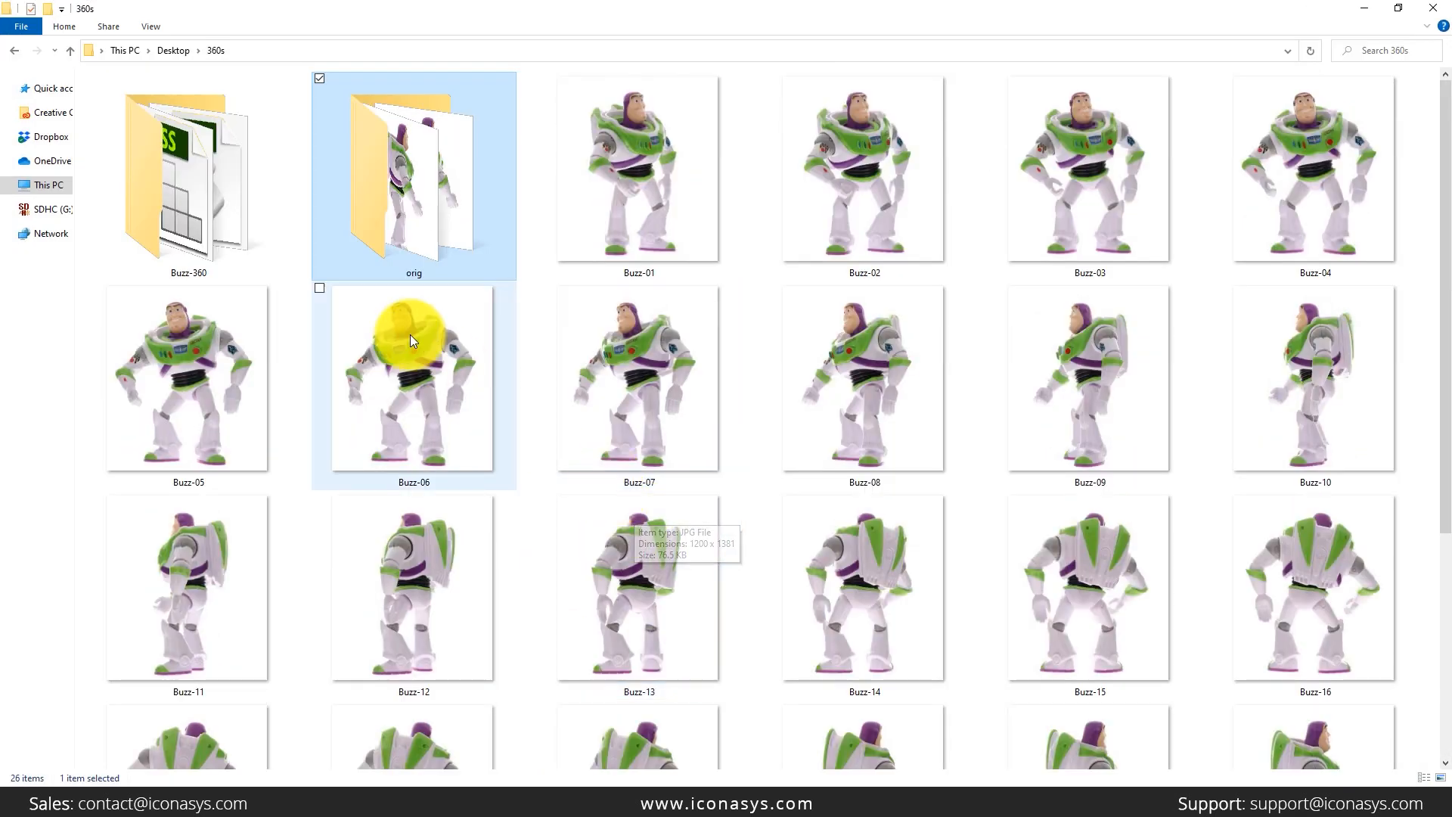
{"action": "double_click", "coordinate": [215, 199]}
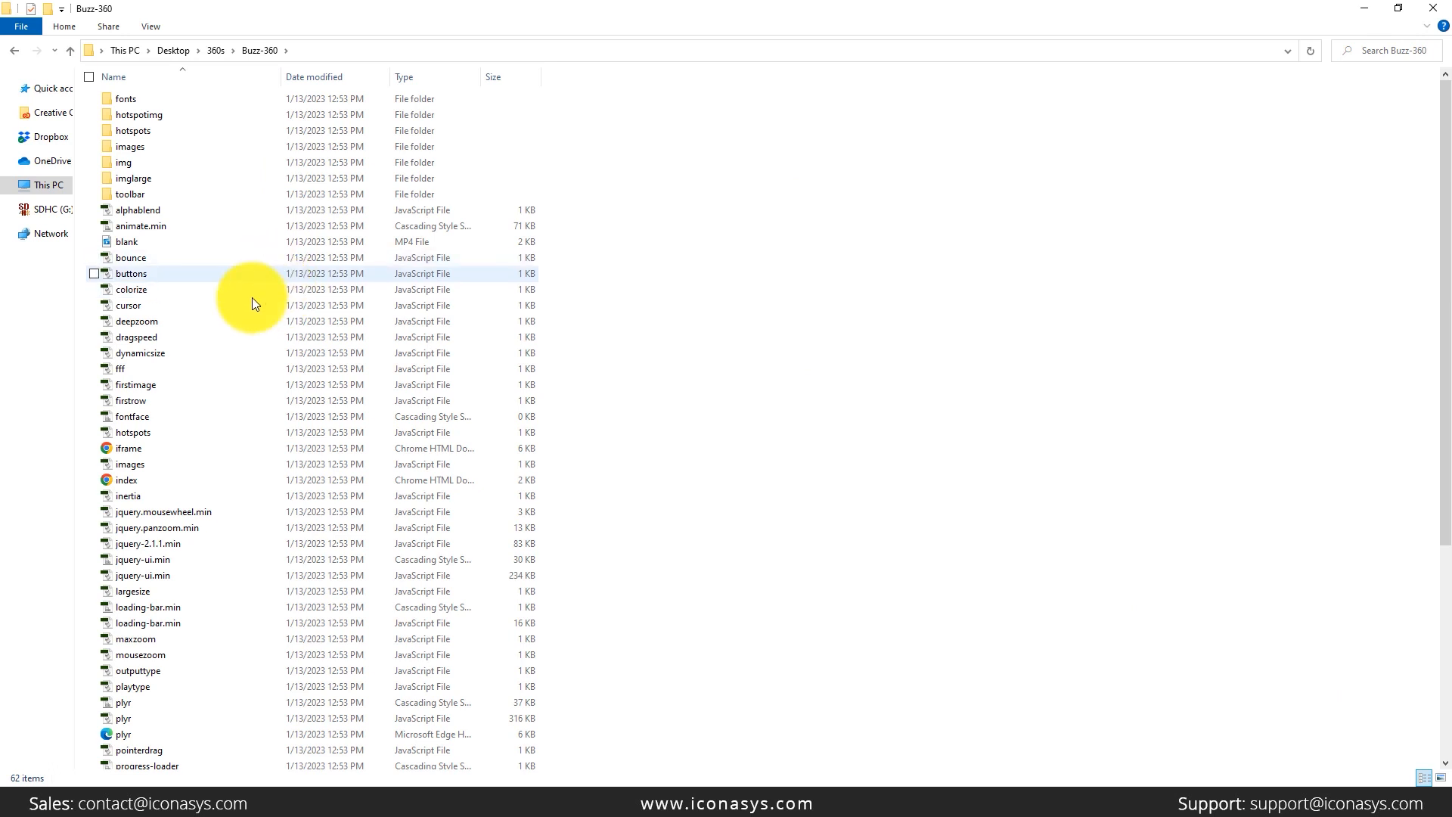
{"action": "double_click", "coordinate": [152, 478]}
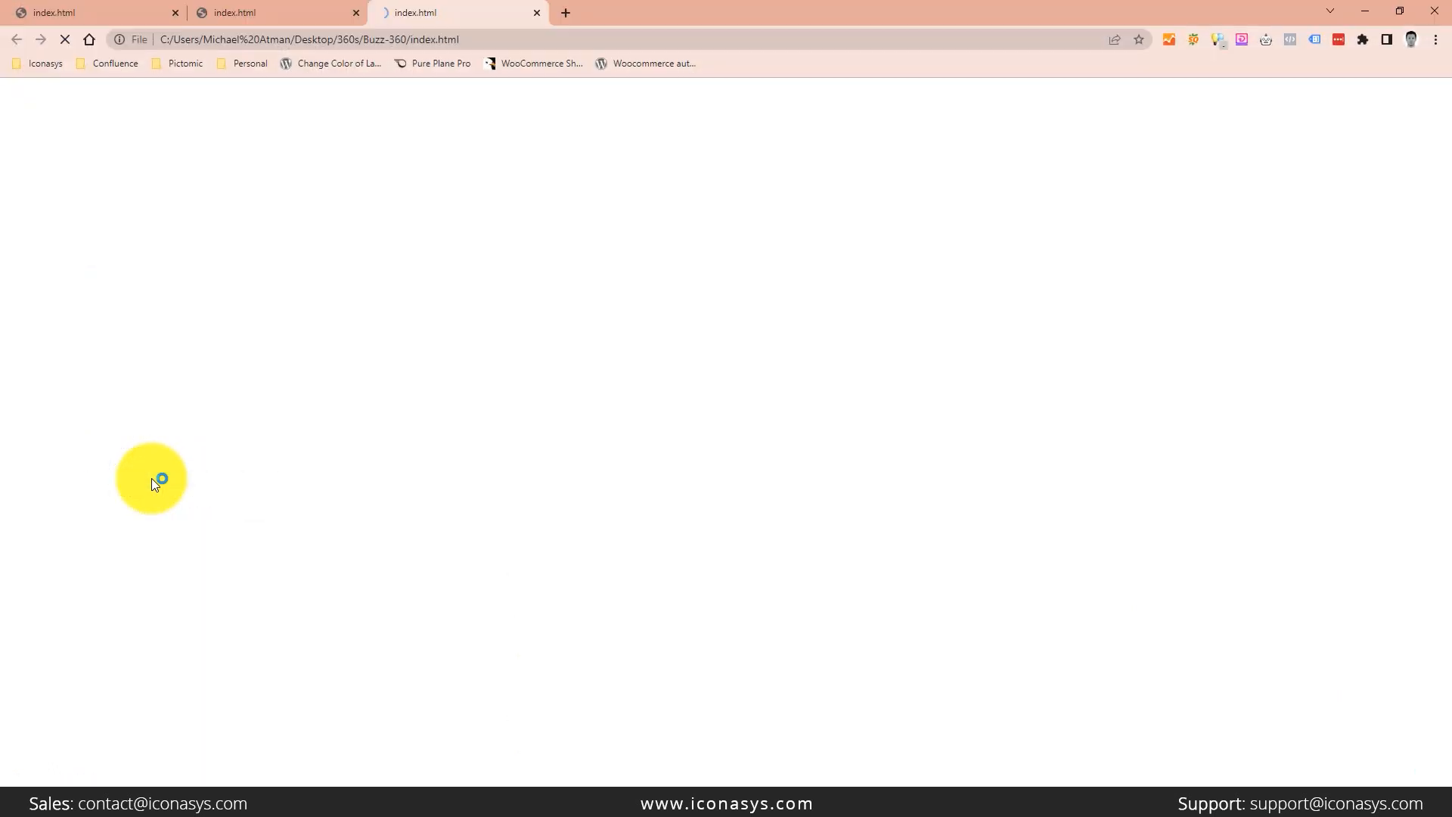
{"action": "left_click_drag", "start_coordinate": [810, 324], "coordinate": [810, 250]}
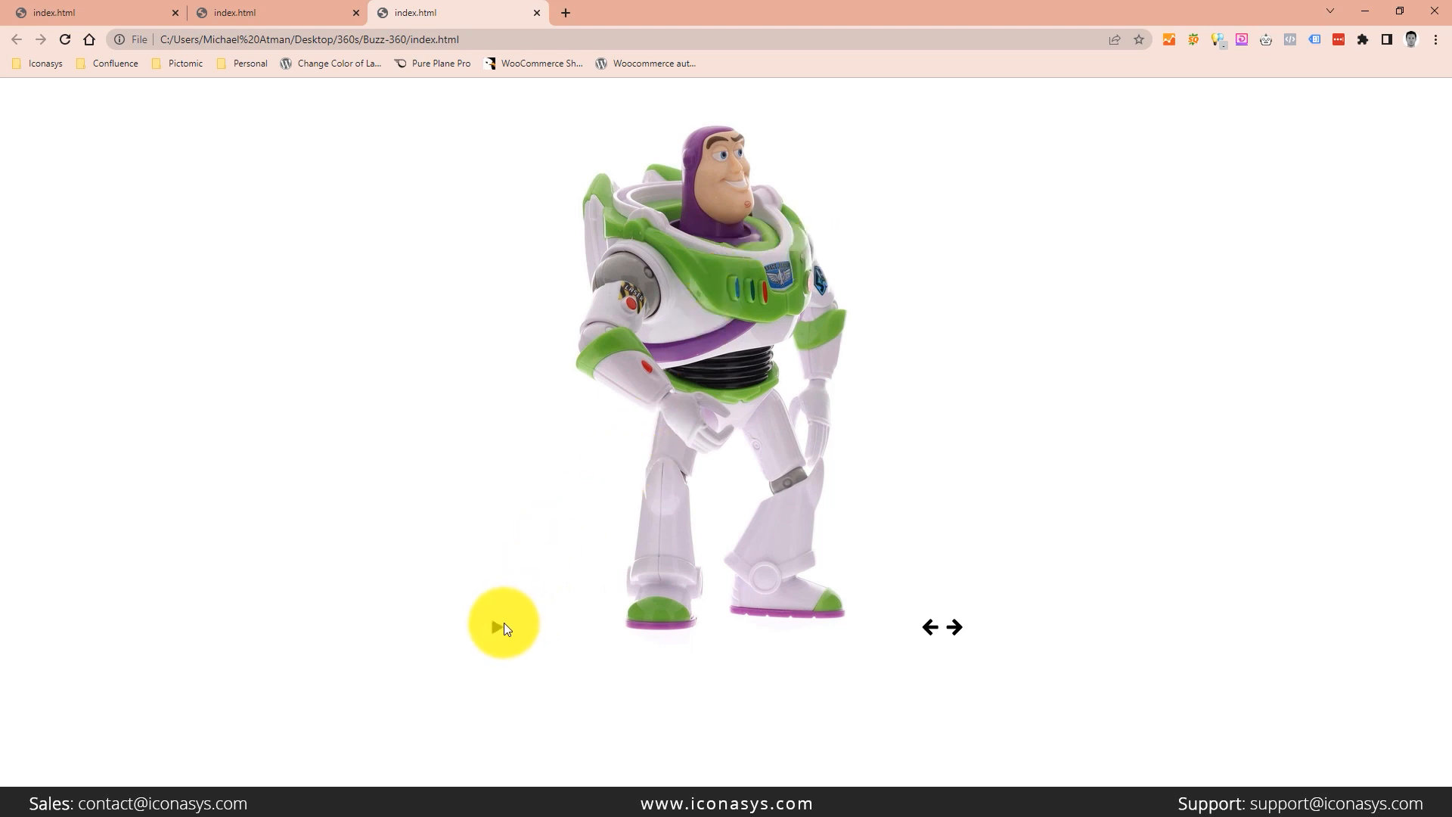
{"action": "left_click", "coordinate": [499, 626]}
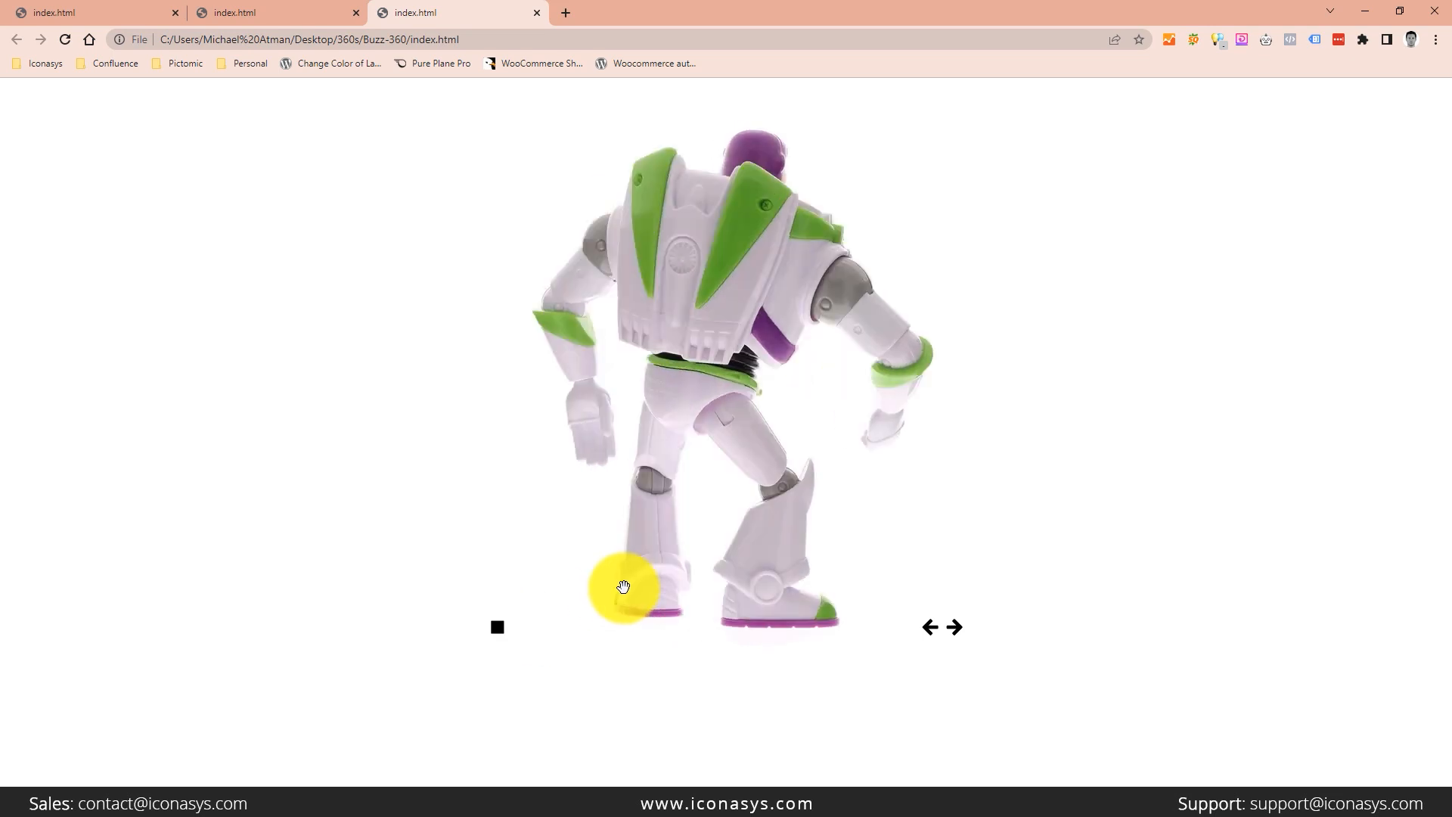